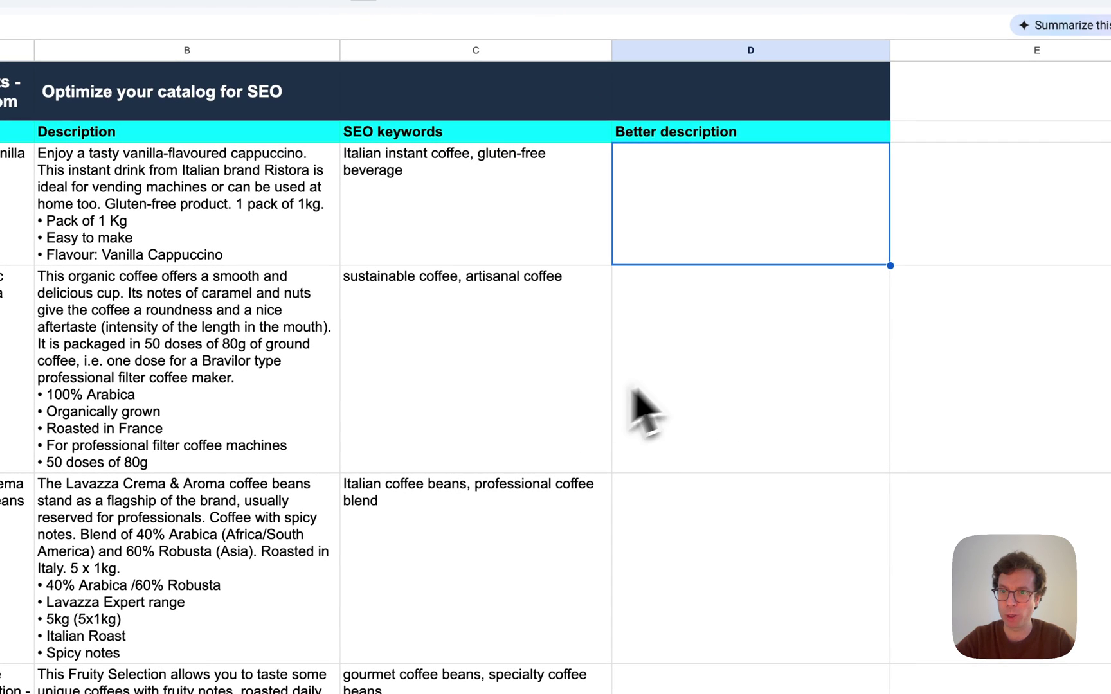
Select cell D3 and open the GPT for Sheets and Docs sidebar from Extensions.
{"action": "left_click", "coordinate": [707, 382]}
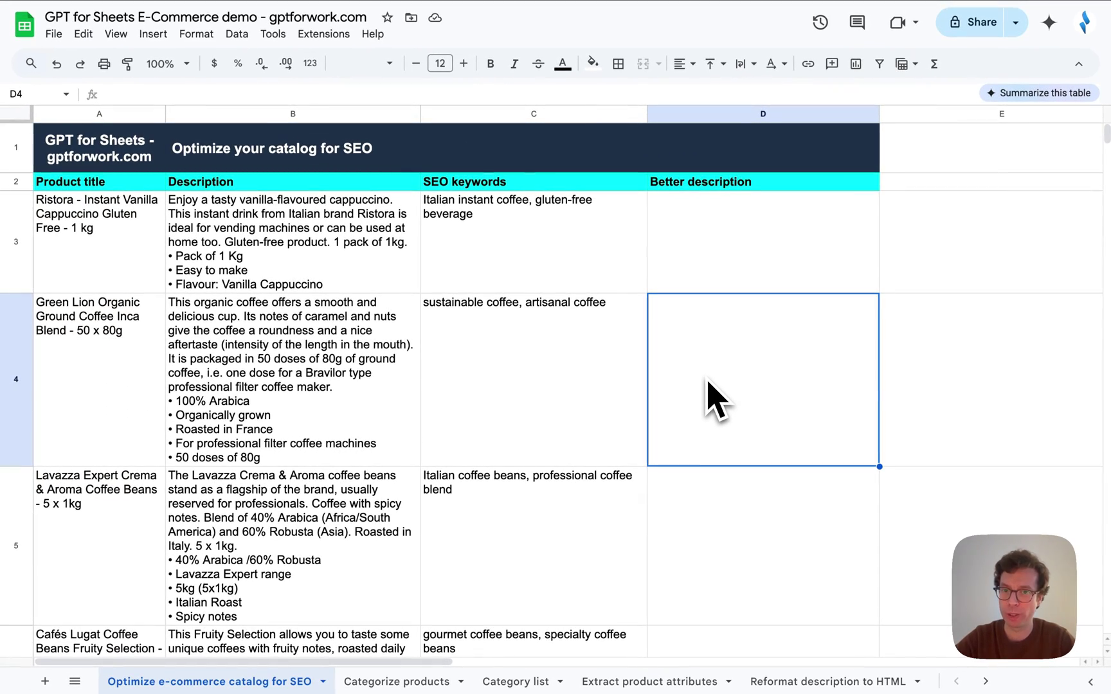
{"action": "left_click", "coordinate": [371, 283]}
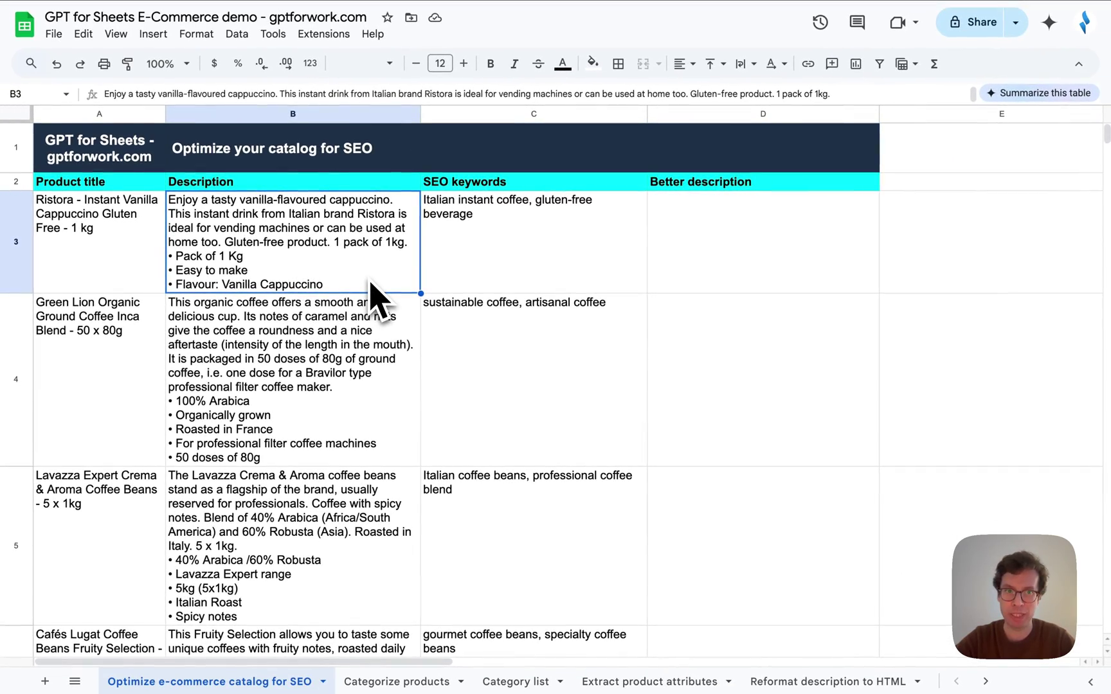
{"action": "left_click", "coordinate": [776, 265]}
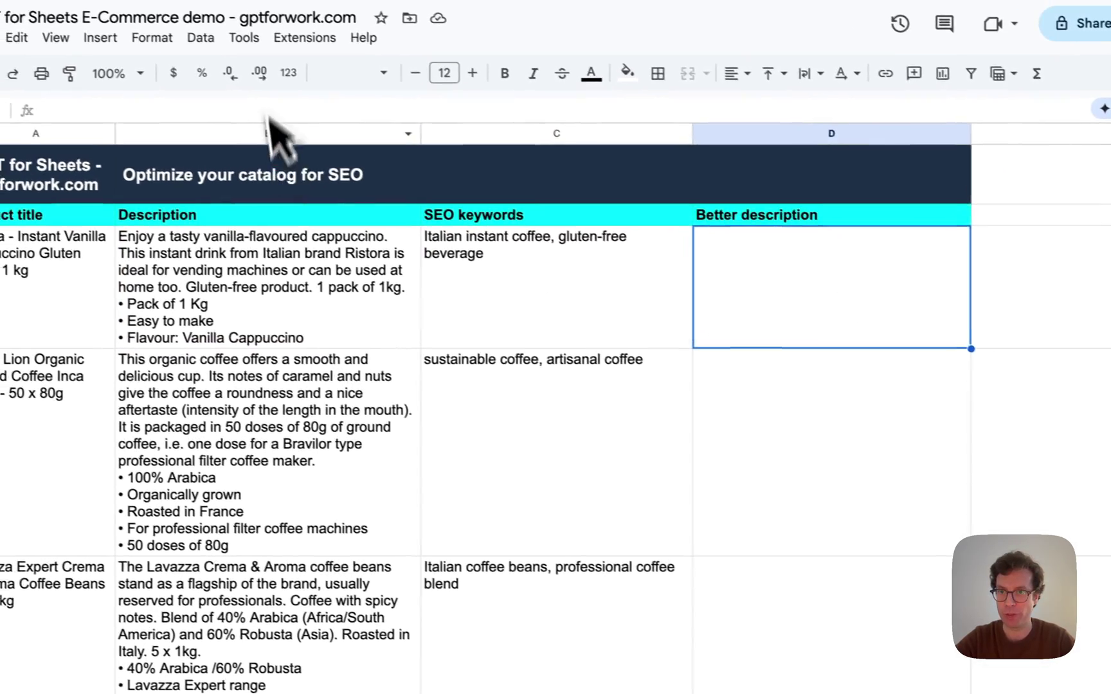
{"action": "left_click", "coordinate": [305, 38]}
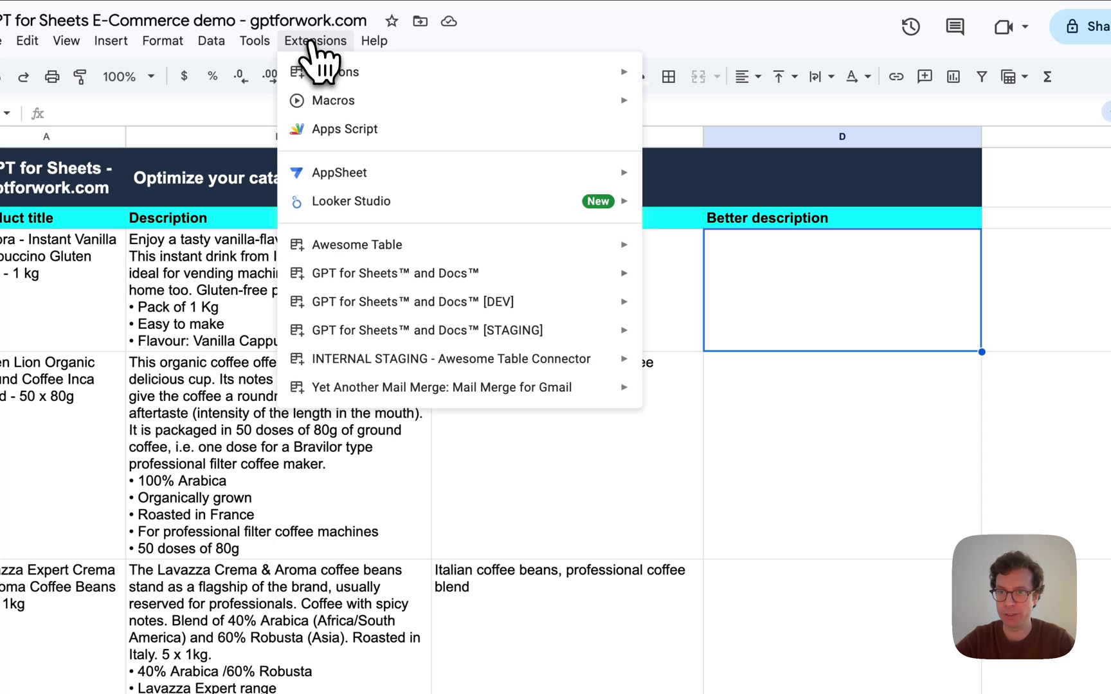
{"action": "mouse_move", "coordinate": [479, 265]}
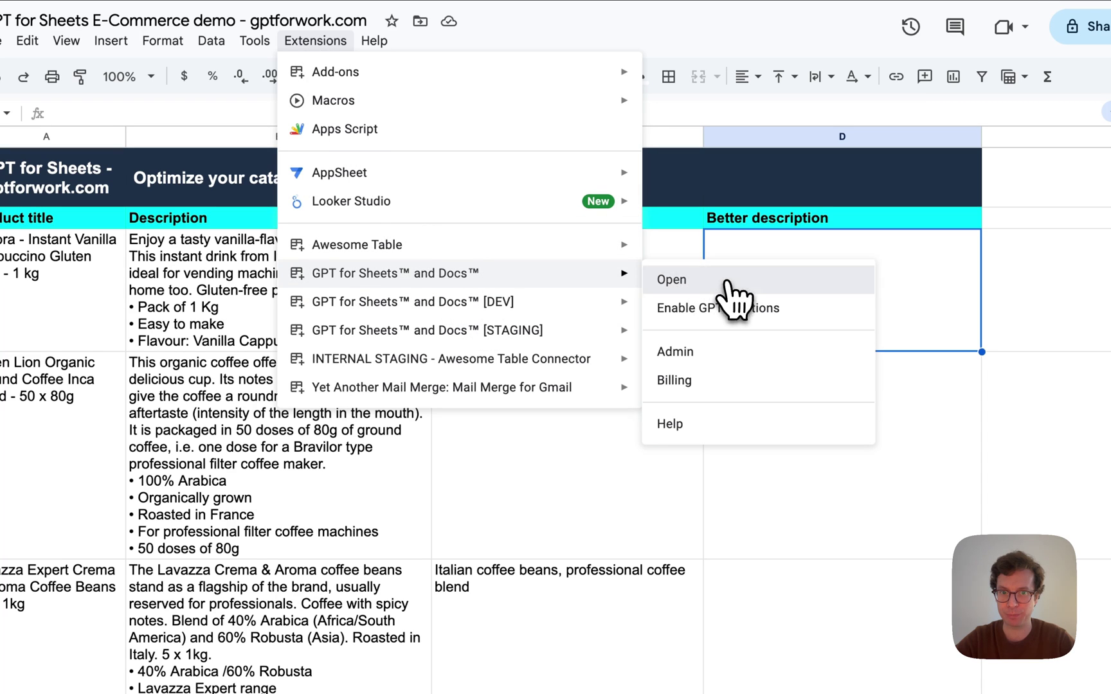
{"action": "left_click", "coordinate": [689, 282]}
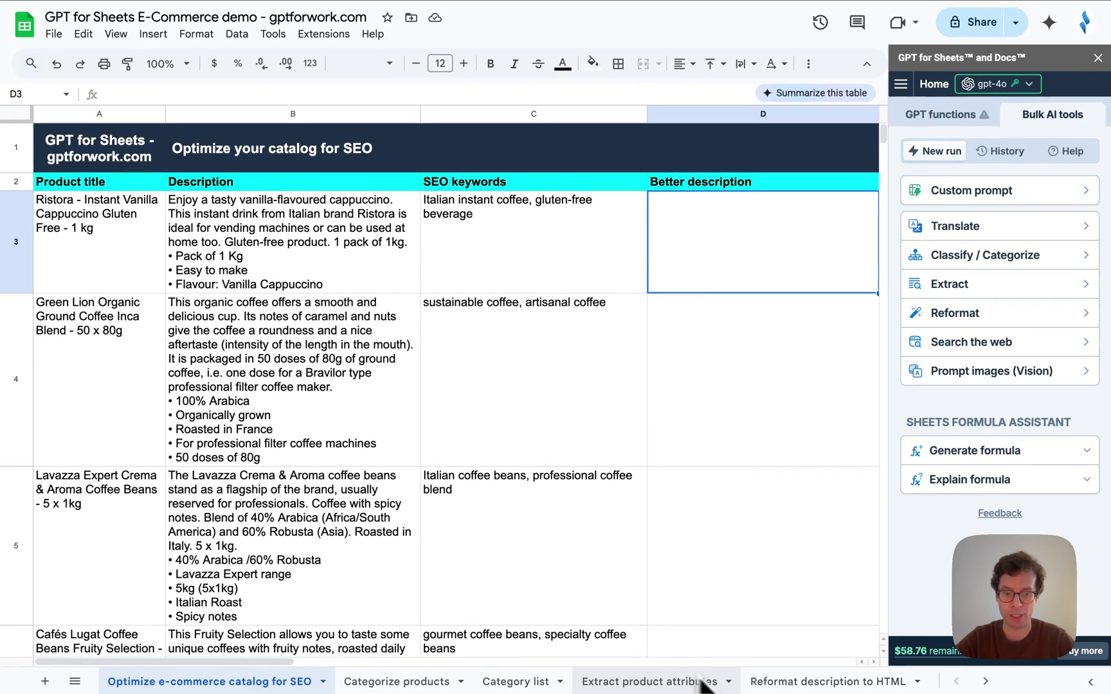
{"action": "scroll", "coordinate": [835, 683], "scroll_direction": "right", "scroll_amount": 5}
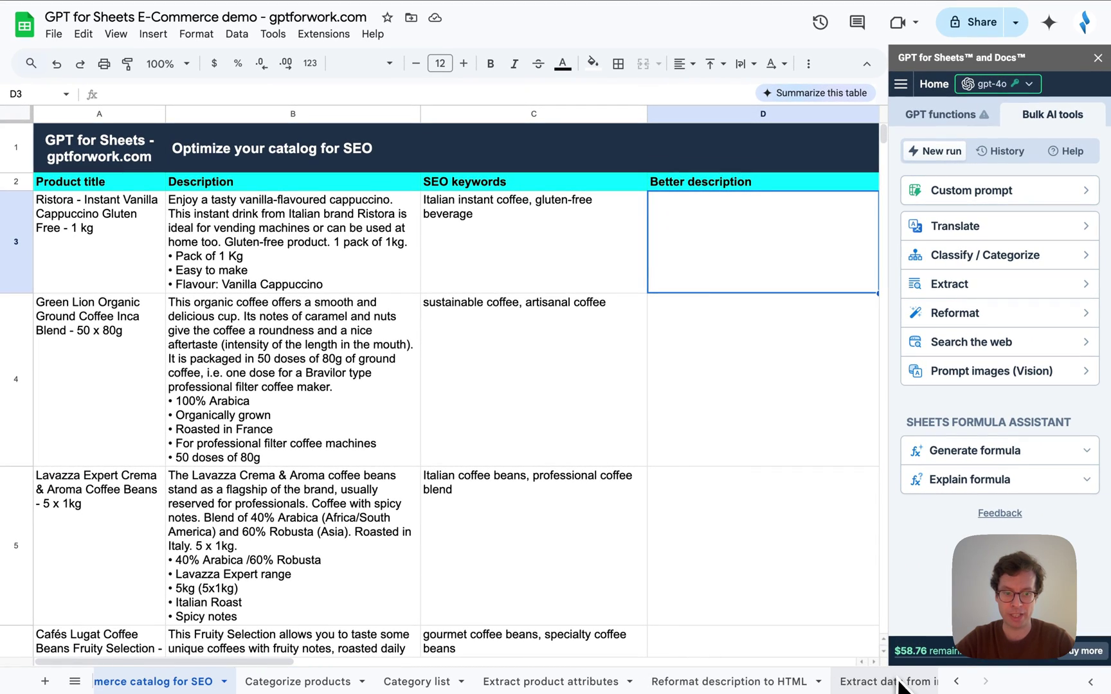
{"action": "scroll", "coordinate": [837, 686], "scroll_direction": "right", "scroll_amount": 2}
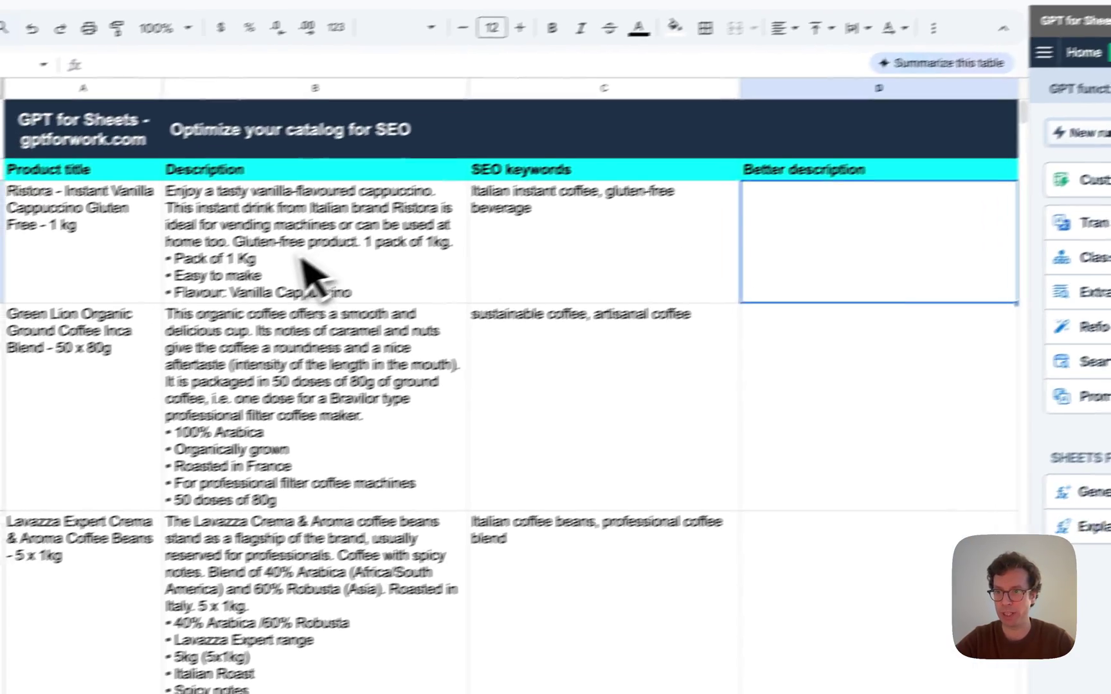
{"action": "left_click", "coordinate": [193, 312]}
{"action": "scroll", "coordinate": [257, 353], "scroll_direction": "down", "scroll_amount": 5}
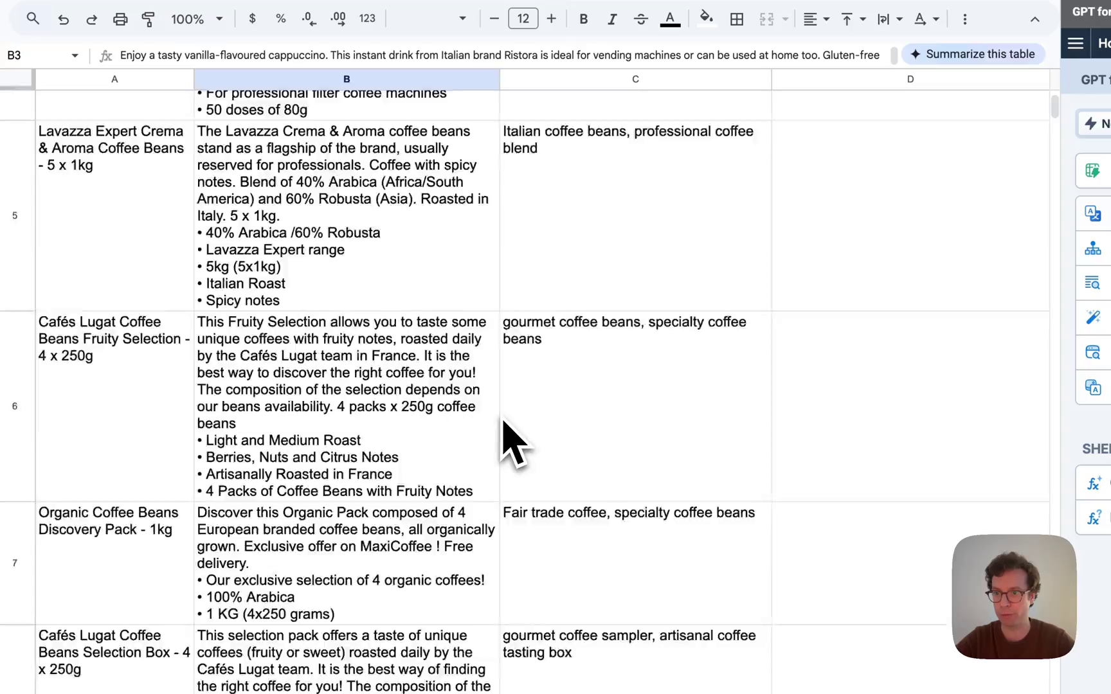
{"action": "scroll", "coordinate": [508, 443], "scroll_direction": "down", "scroll_amount": 20}
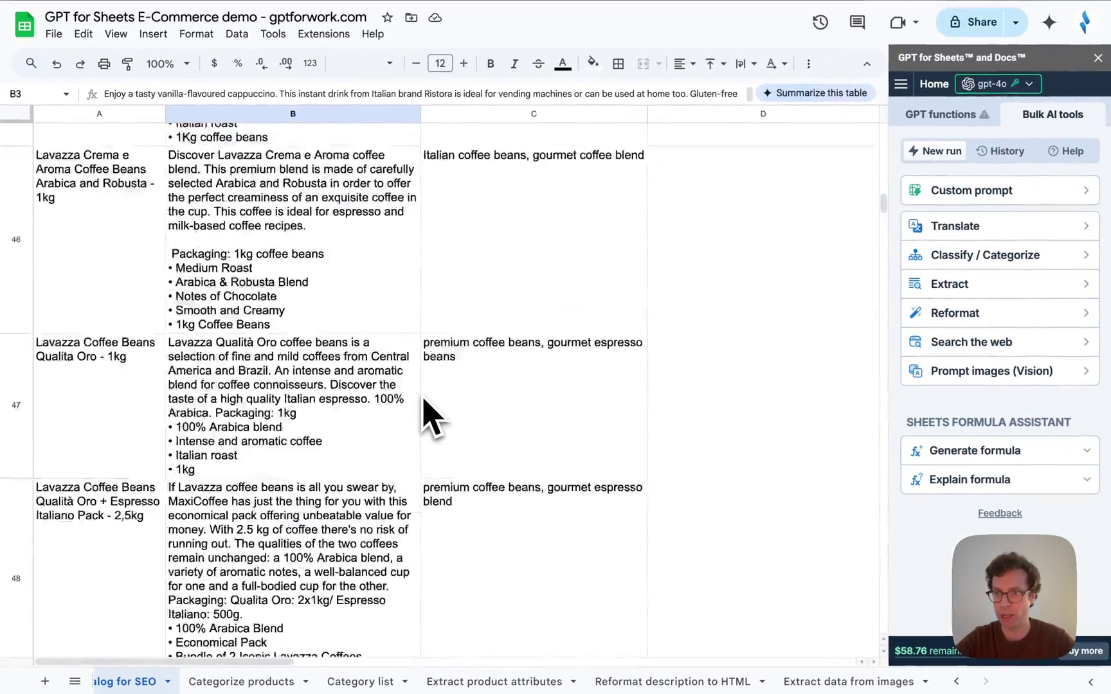
{"action": "scroll", "coordinate": [429, 416], "scroll_direction": "up", "scroll_amount": 20}
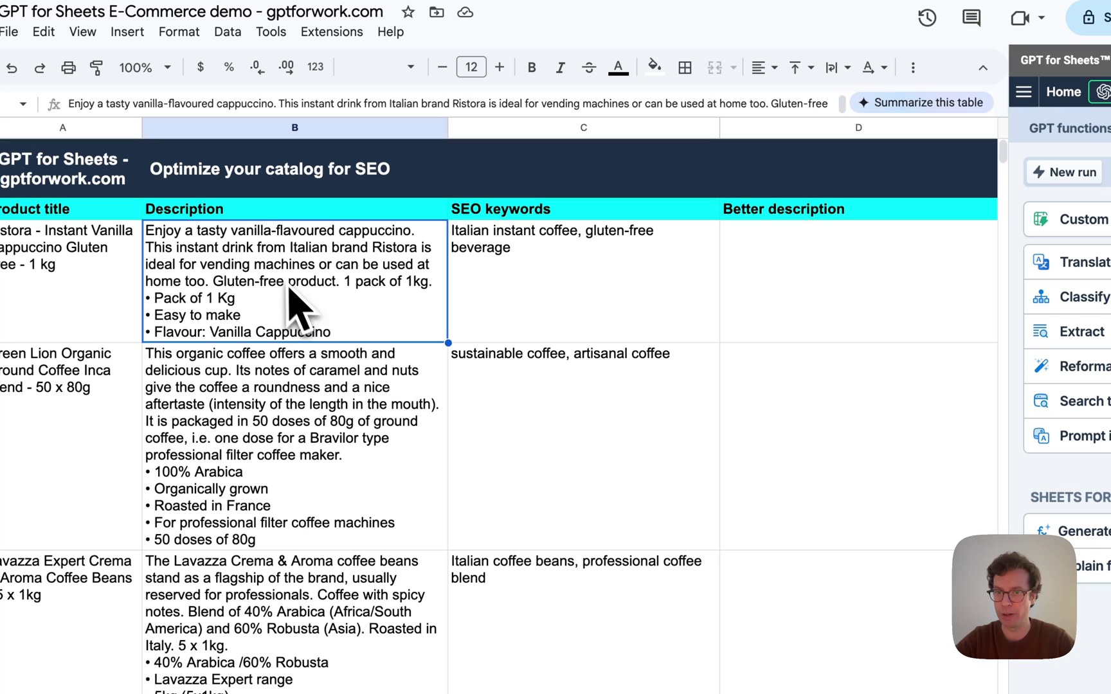
{"action": "left_click", "coordinate": [697, 310]}
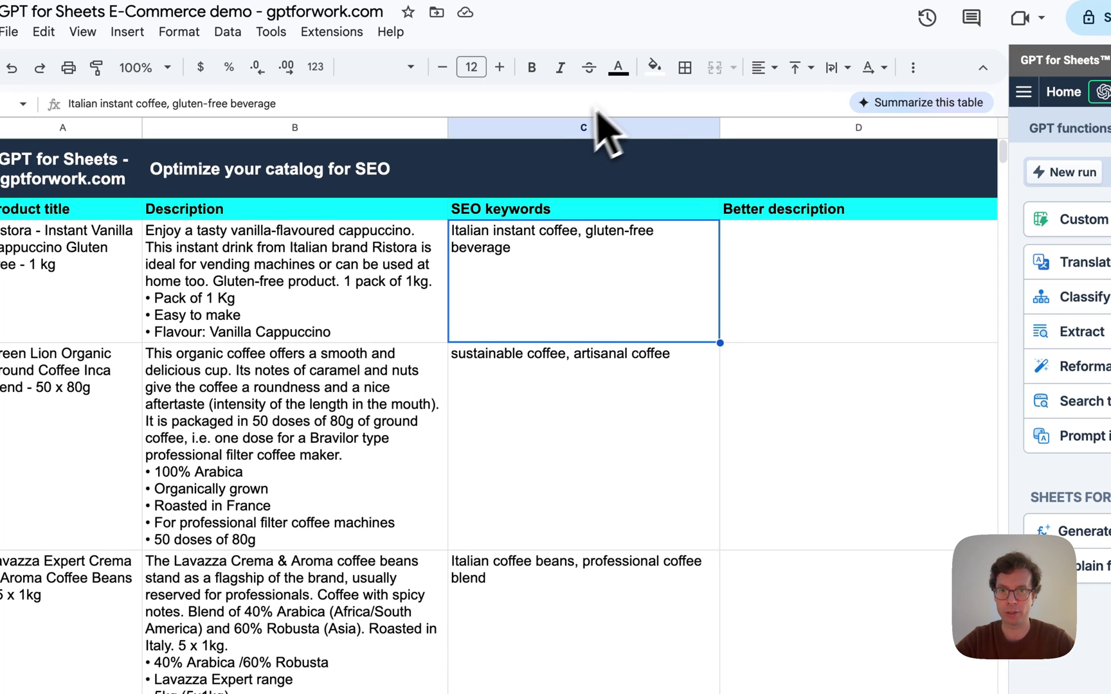
{"action": "left_click", "coordinate": [575, 126]}
{"action": "left_click", "coordinate": [566, 286]}
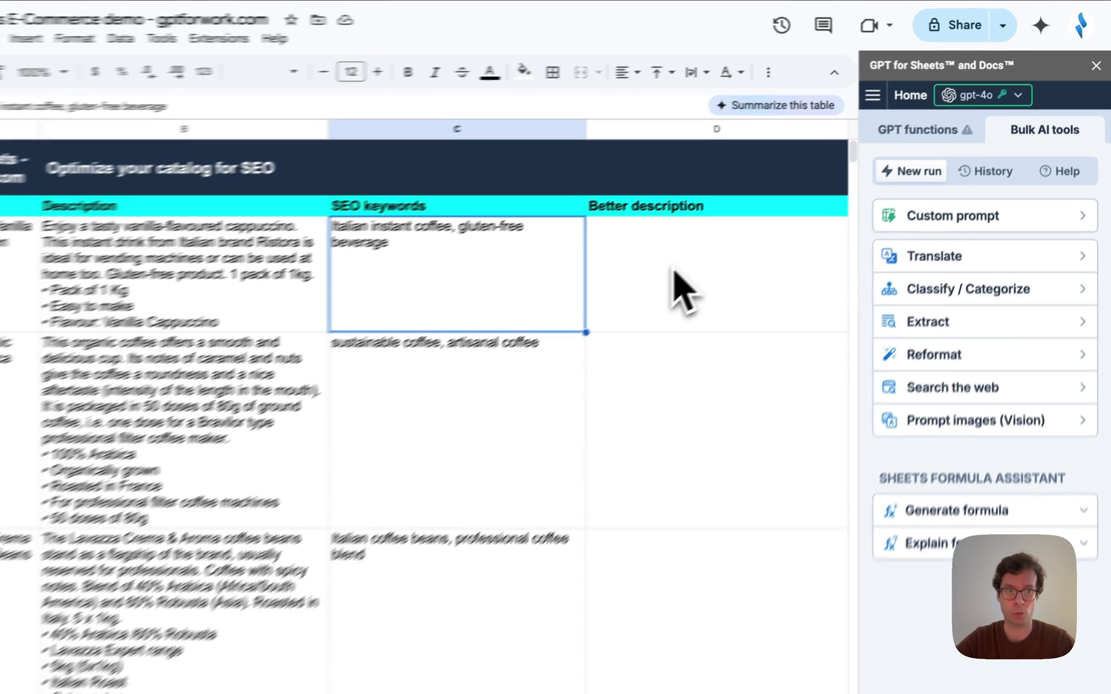
{"action": "left_click", "coordinate": [723, 239]}
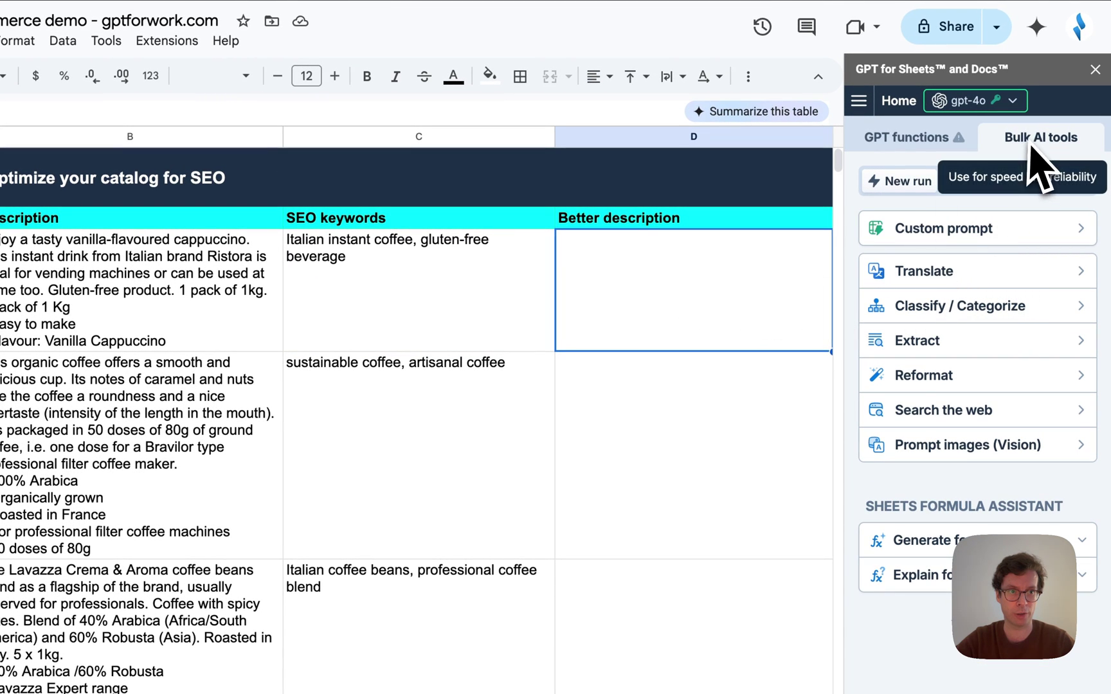
Open the Custom prompt tool and set row 2 as the column name row.
{"action": "left_click", "coordinate": [929, 233]}
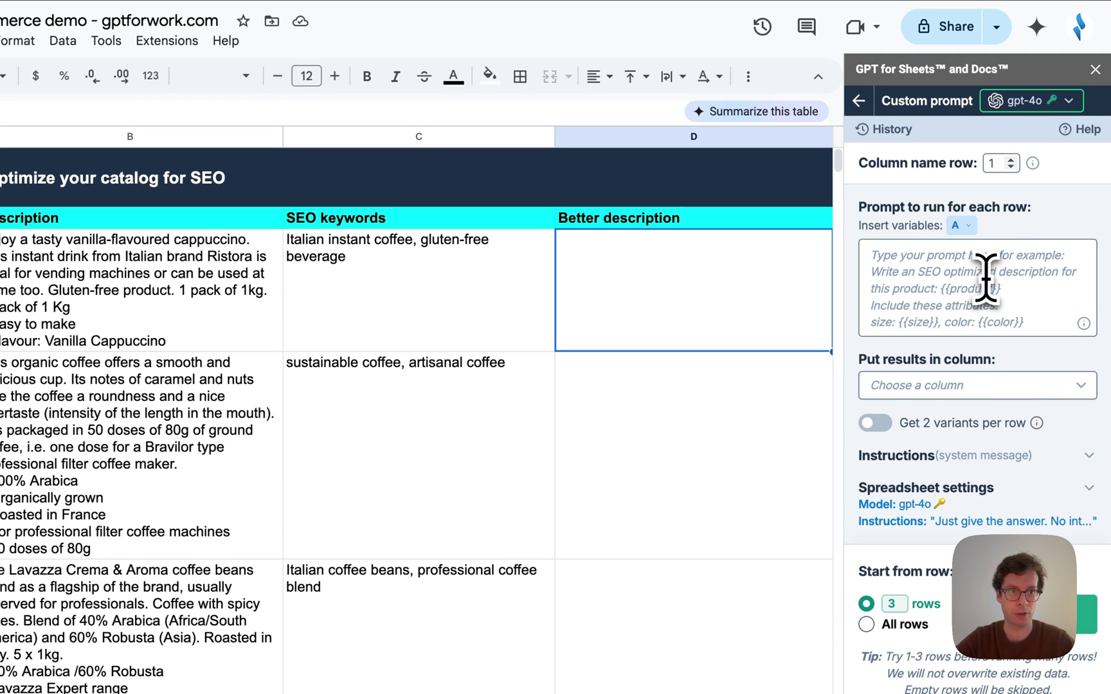
{"action": "left_click", "coordinate": [986, 283]}
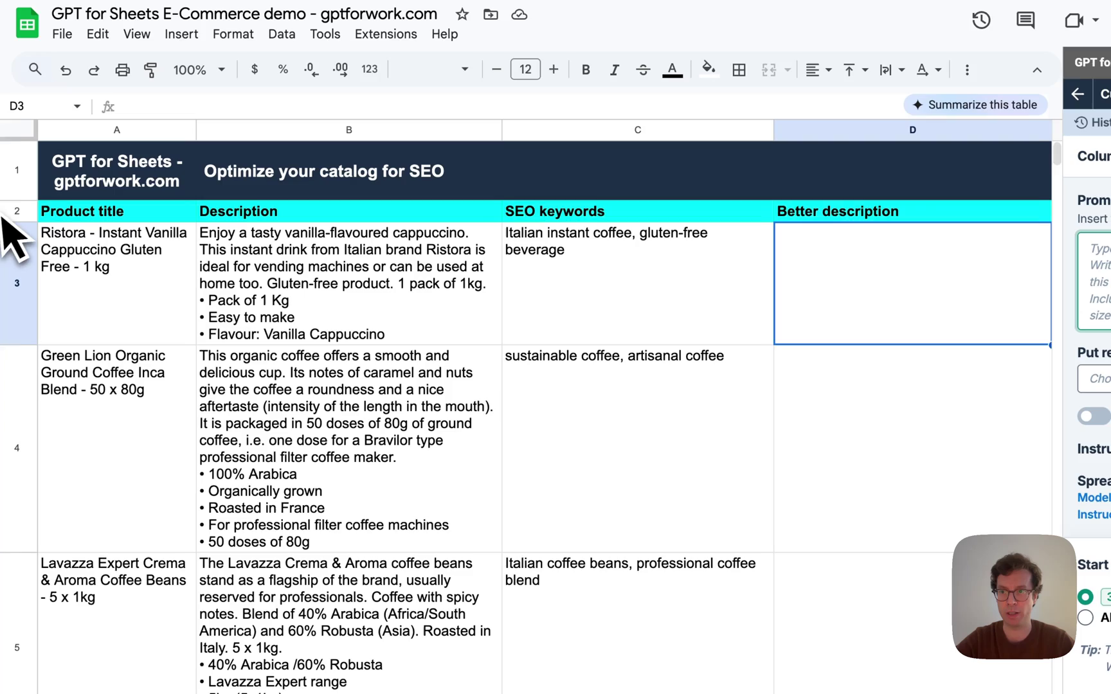
{"action": "left_click", "coordinate": [18, 216]}
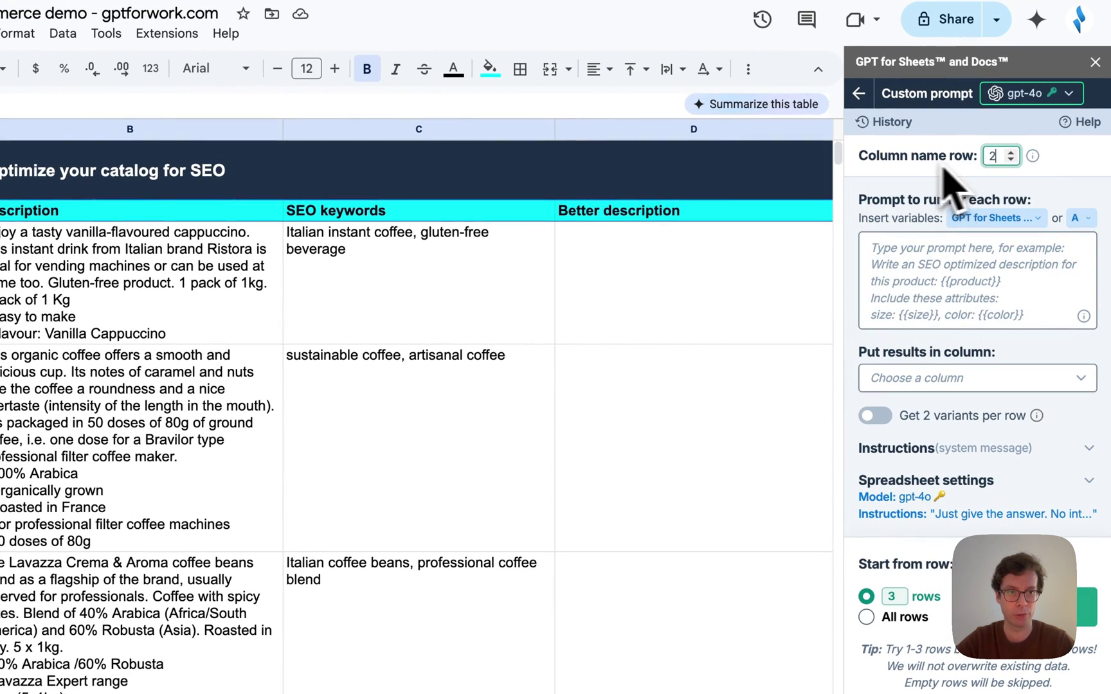
{"action": "left_click", "coordinate": [1000, 278]}
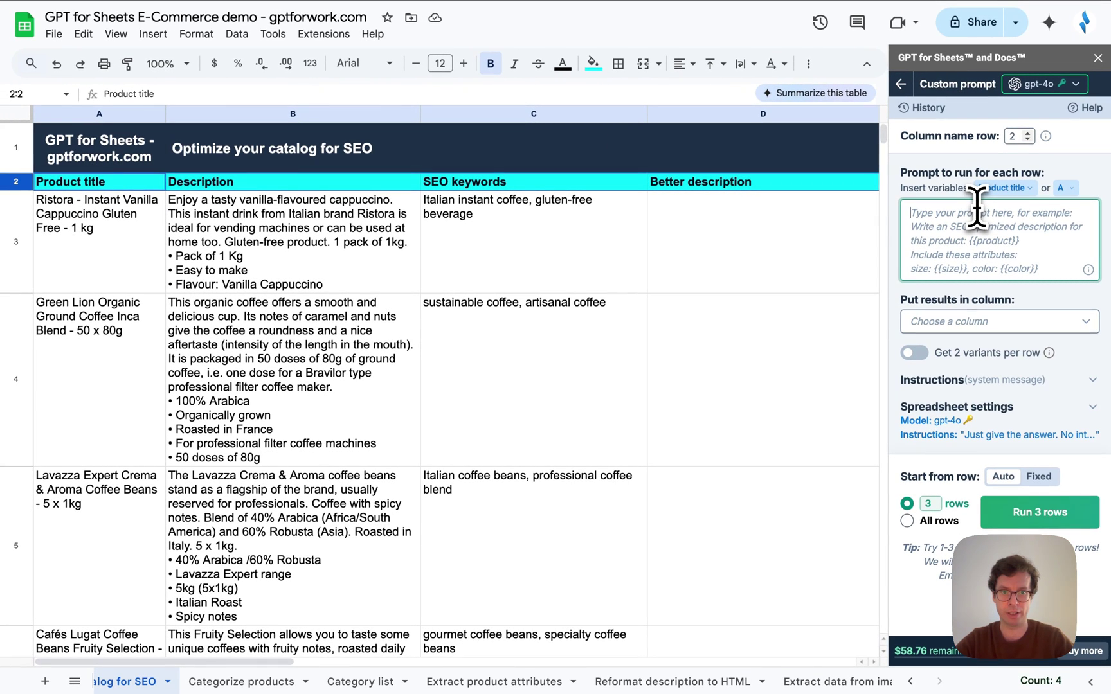
Write the prompt with the {{Description}} variable, asking to rewrite with SEO keywords and preserve format.
{"action": "type", "text": "Here's a product description:"}
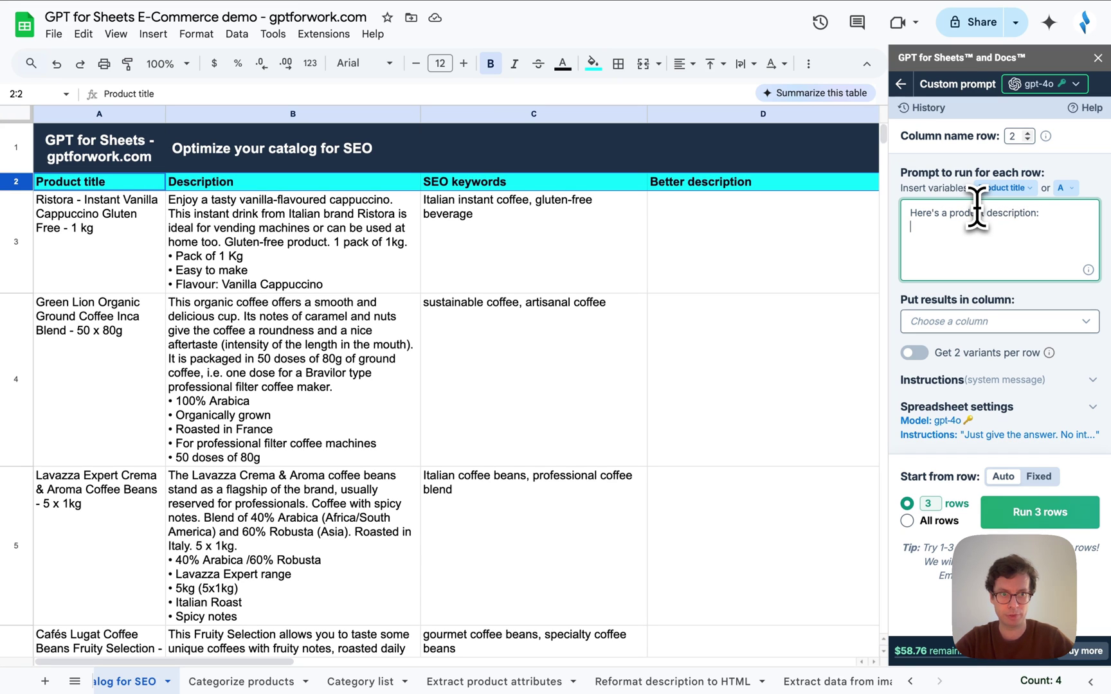
{"action": "left_click", "coordinate": [1005, 188]}
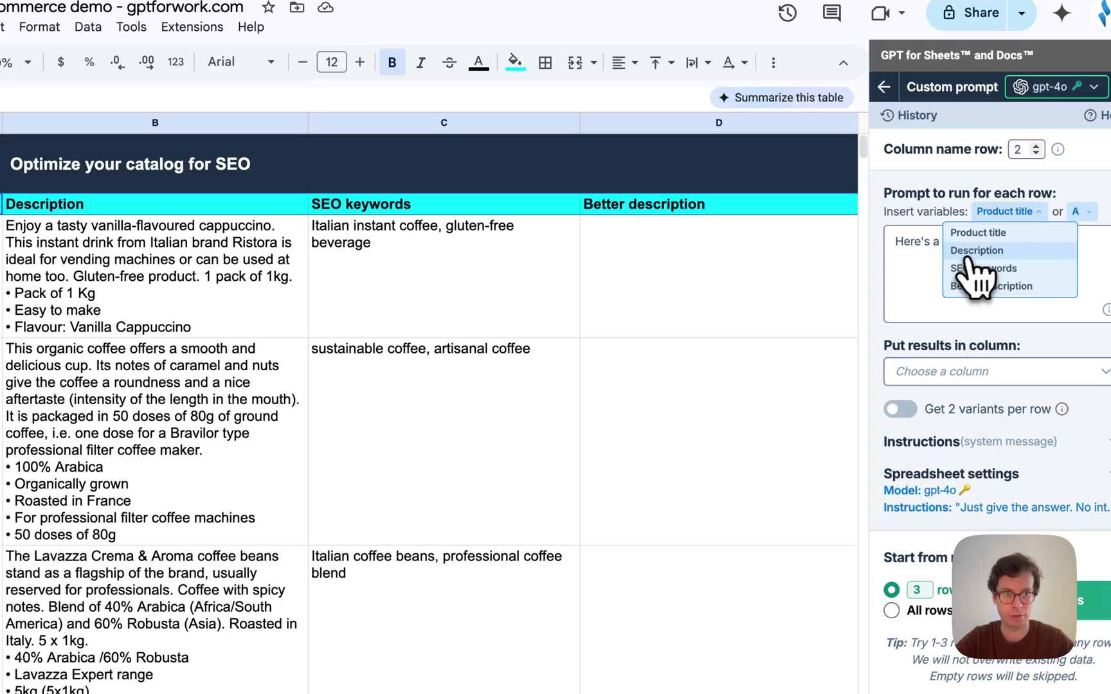
{"action": "left_click", "coordinate": [992, 222]}
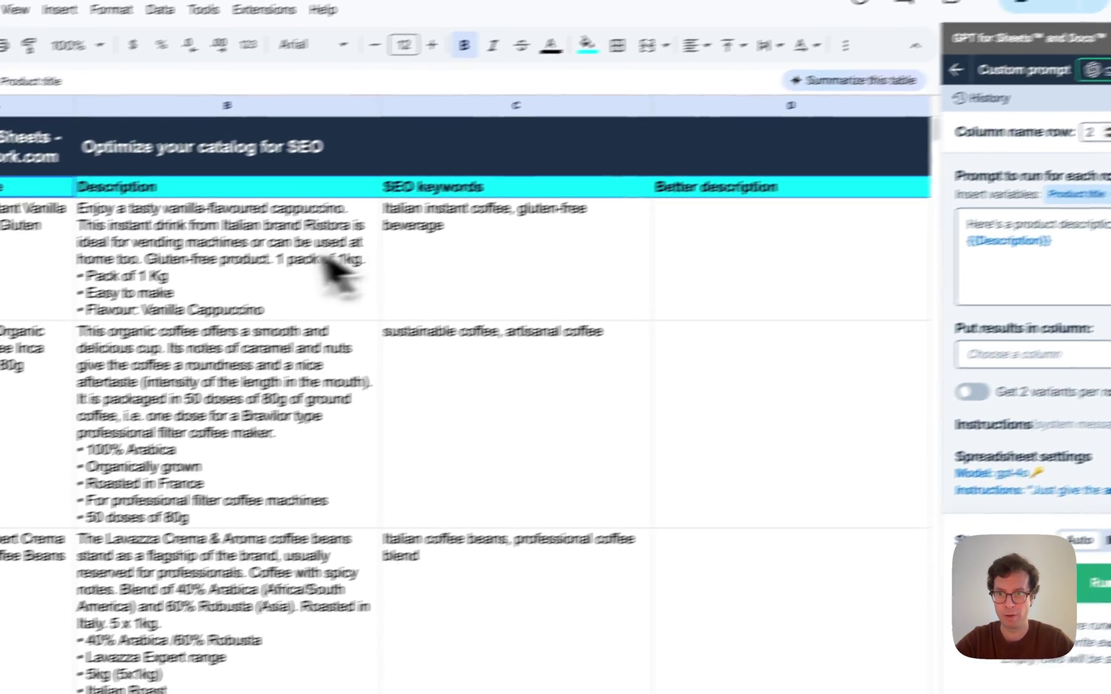
{"action": "left_click", "coordinate": [181, 300]}
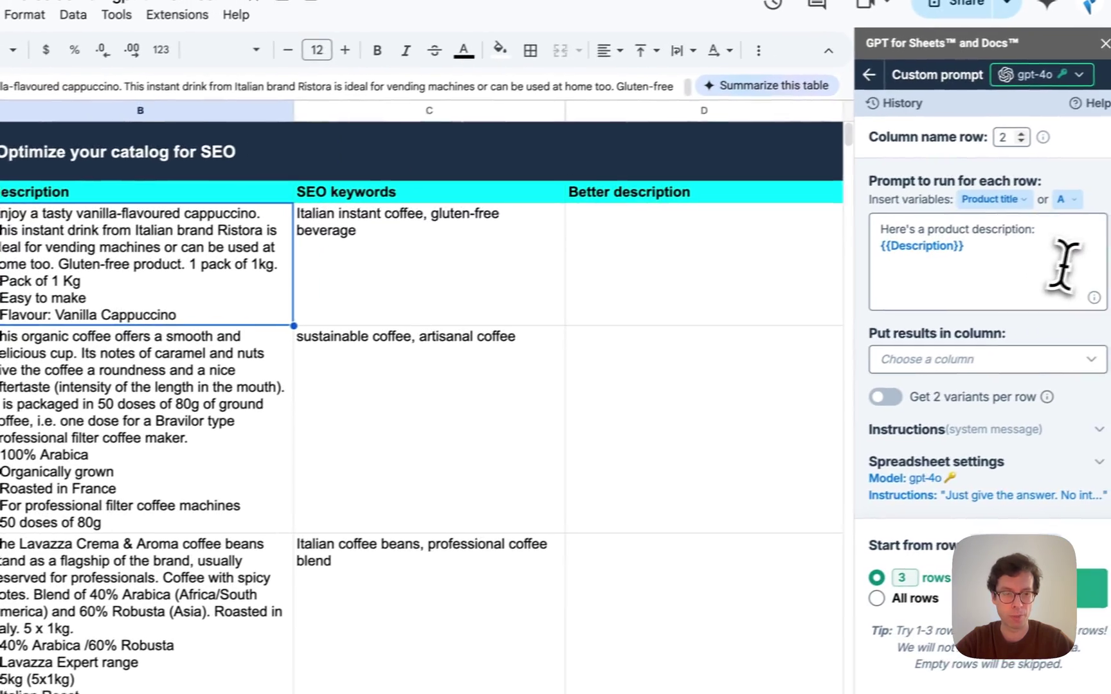
{"action": "left_click", "coordinate": [1105, 243]}
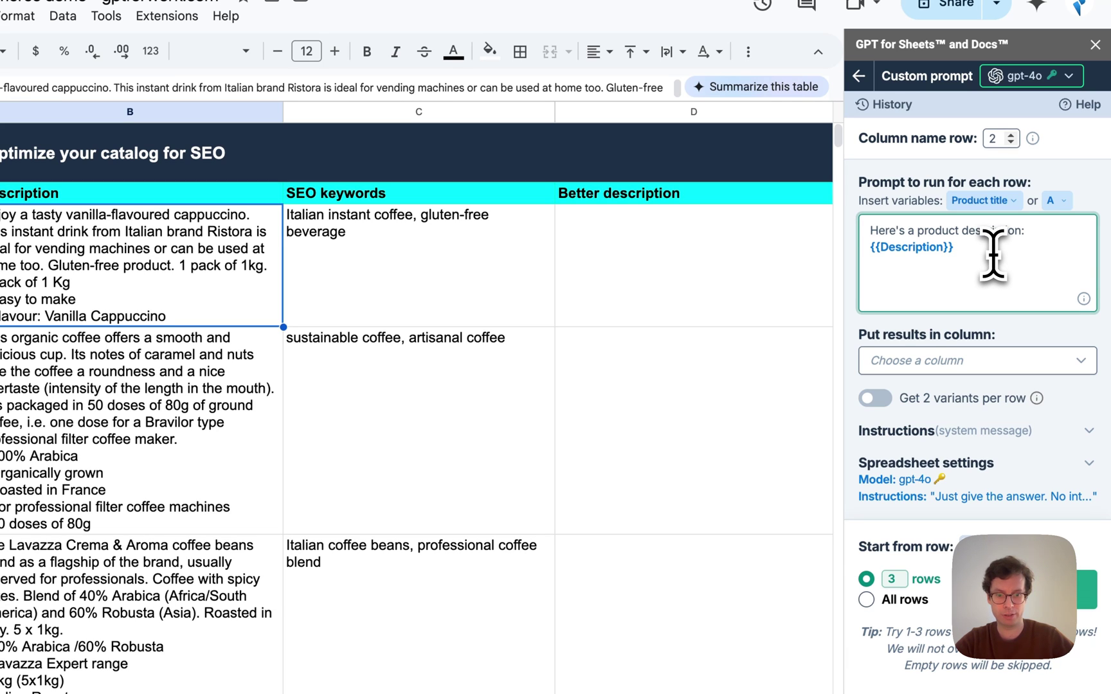
{"action": "type", "text": "Rewrite the description to include the f"}
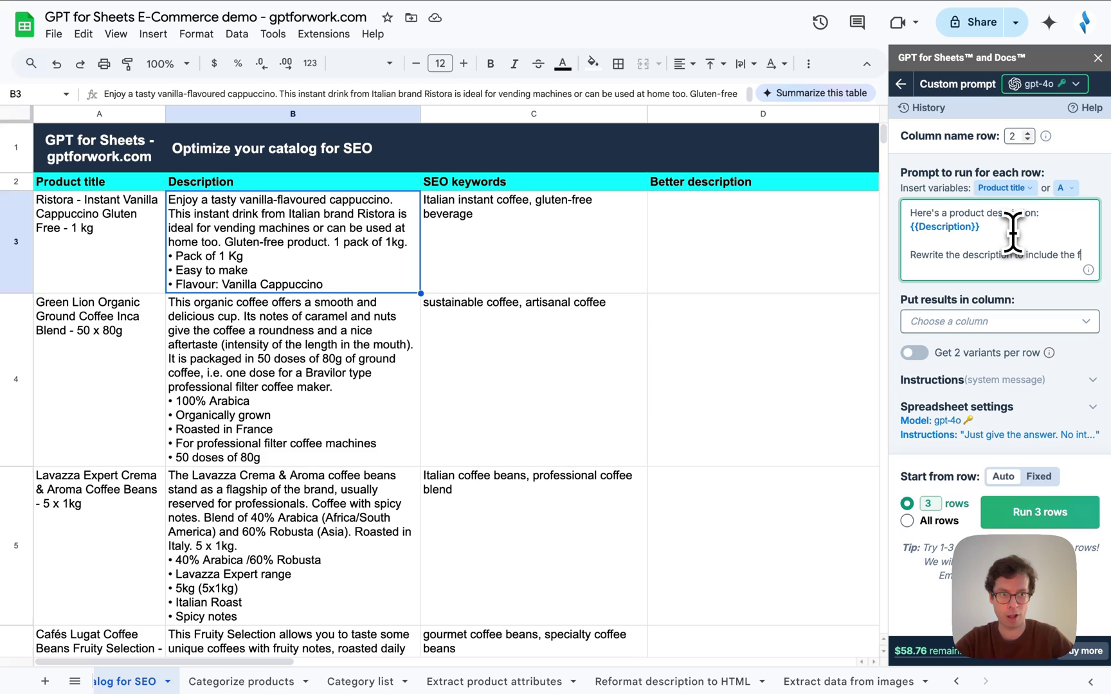
{"action": "type", "text": "ollowing SEO keywords but pres"}
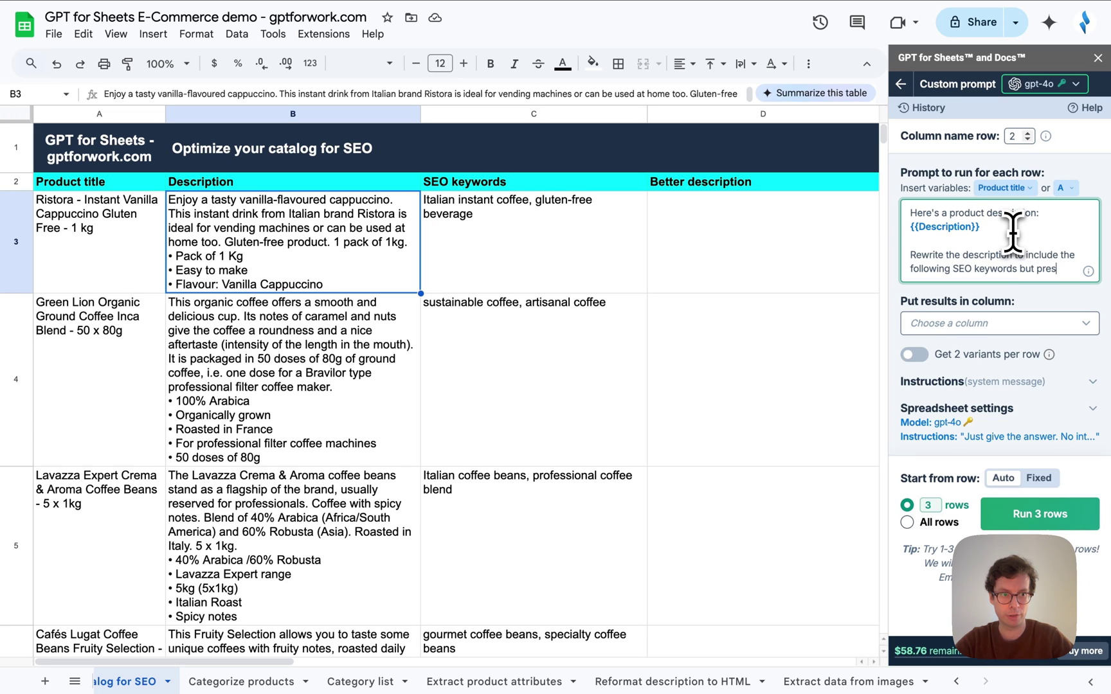
{"action": "type", "text": "ve the format:"}
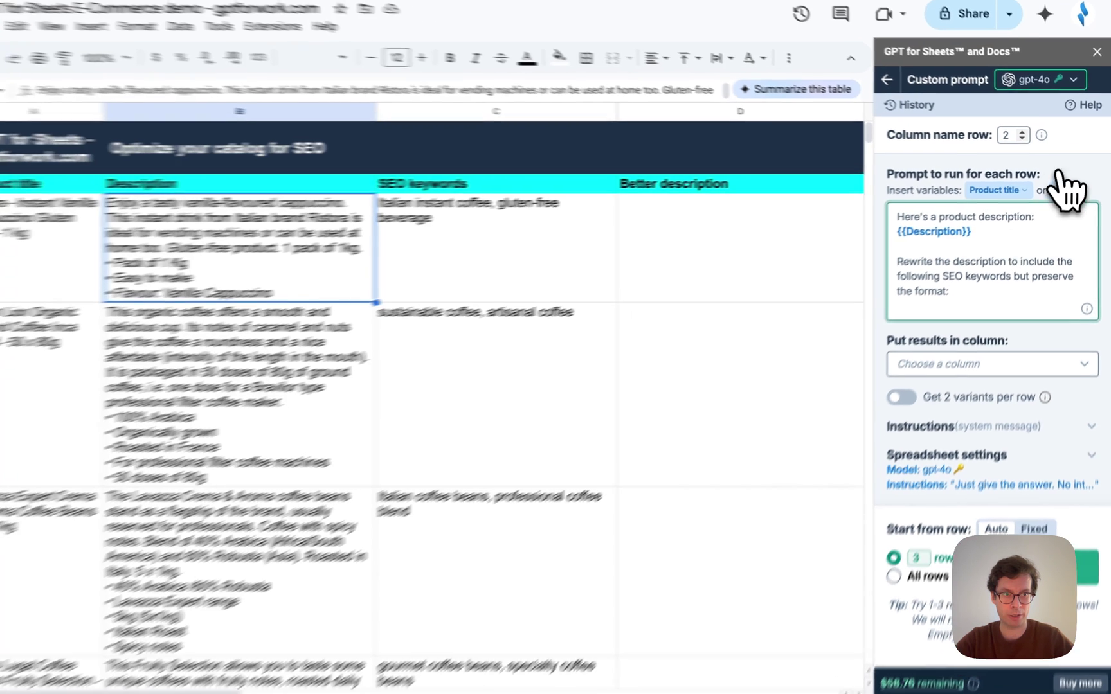
Insert the {{SEO keywords}} column variable into the prompt.
{"action": "left_click", "coordinate": [1003, 188]}
{"action": "left_click", "coordinate": [964, 254]}
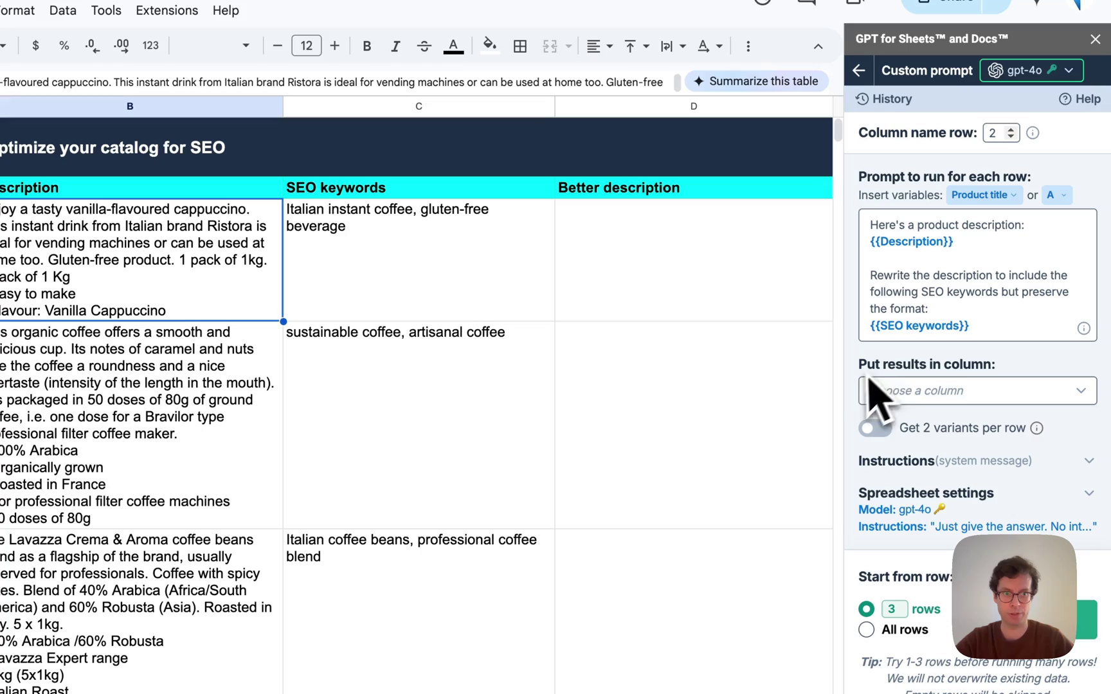
{"action": "left_click", "coordinate": [962, 309]}
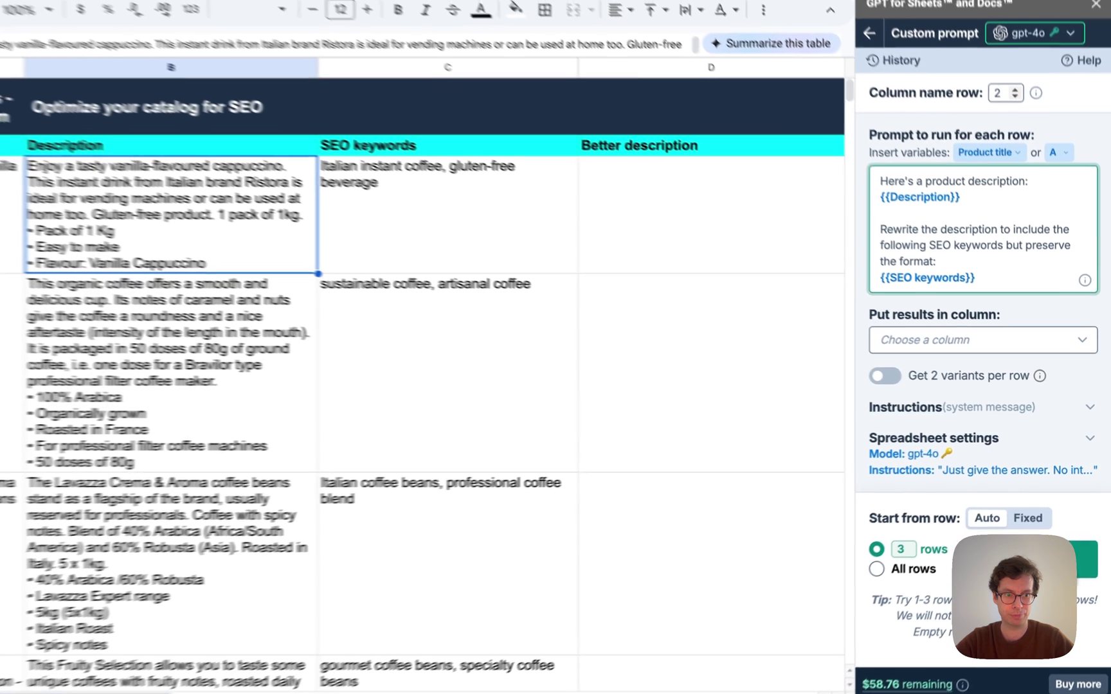
Direct the test-run results to column D: Better description.
{"action": "left_click", "coordinate": [1071, 553]}
{"action": "left_click", "coordinate": [979, 380]}
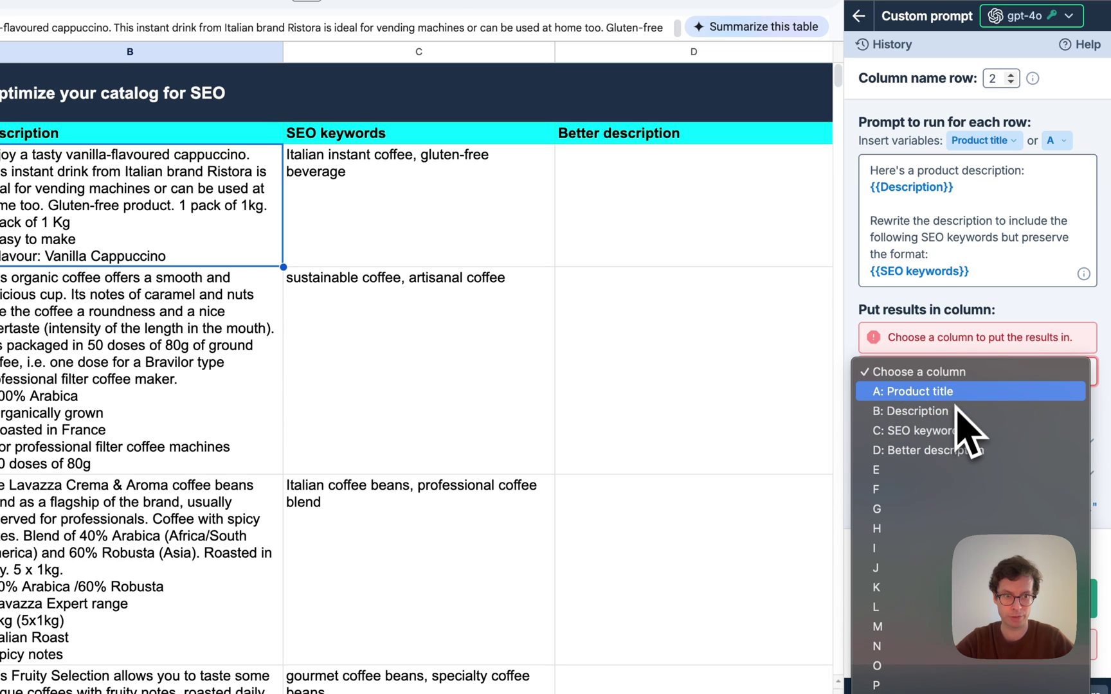
{"action": "left_click", "coordinate": [962, 410]}
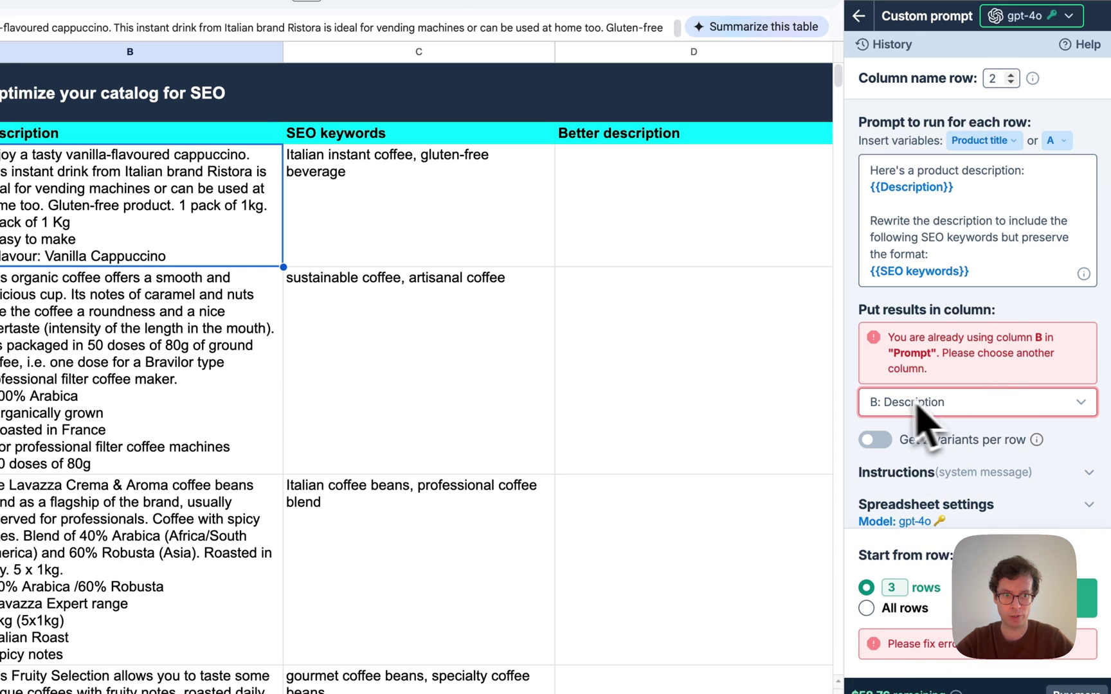
{"action": "left_click", "coordinate": [968, 406]}
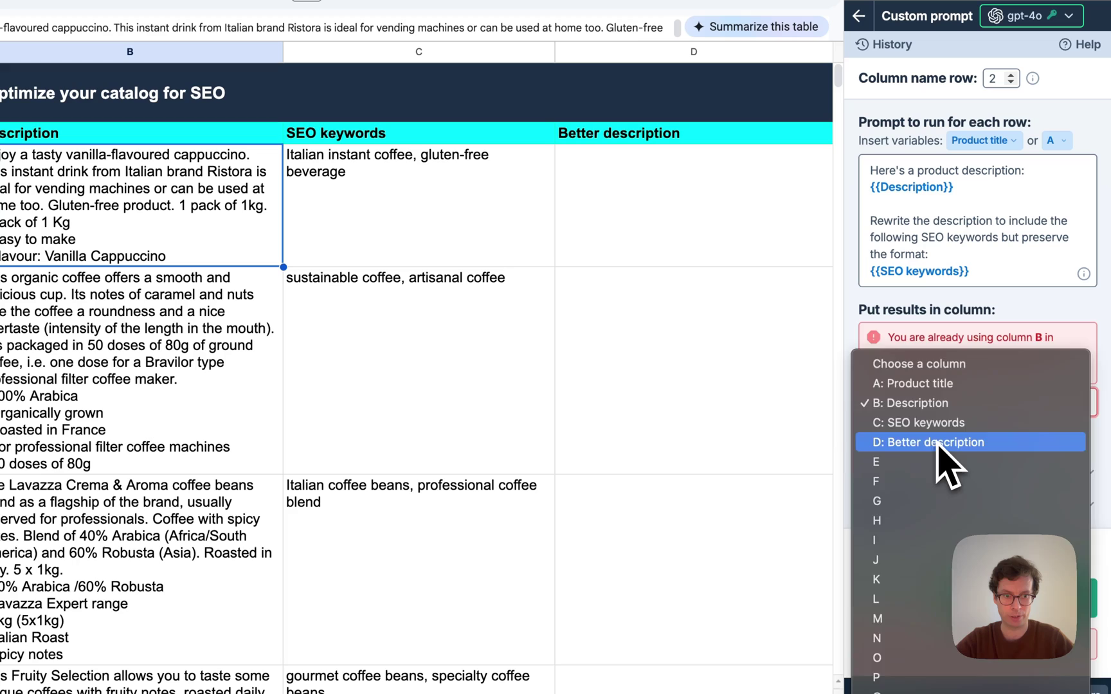
{"action": "left_click", "coordinate": [945, 450]}
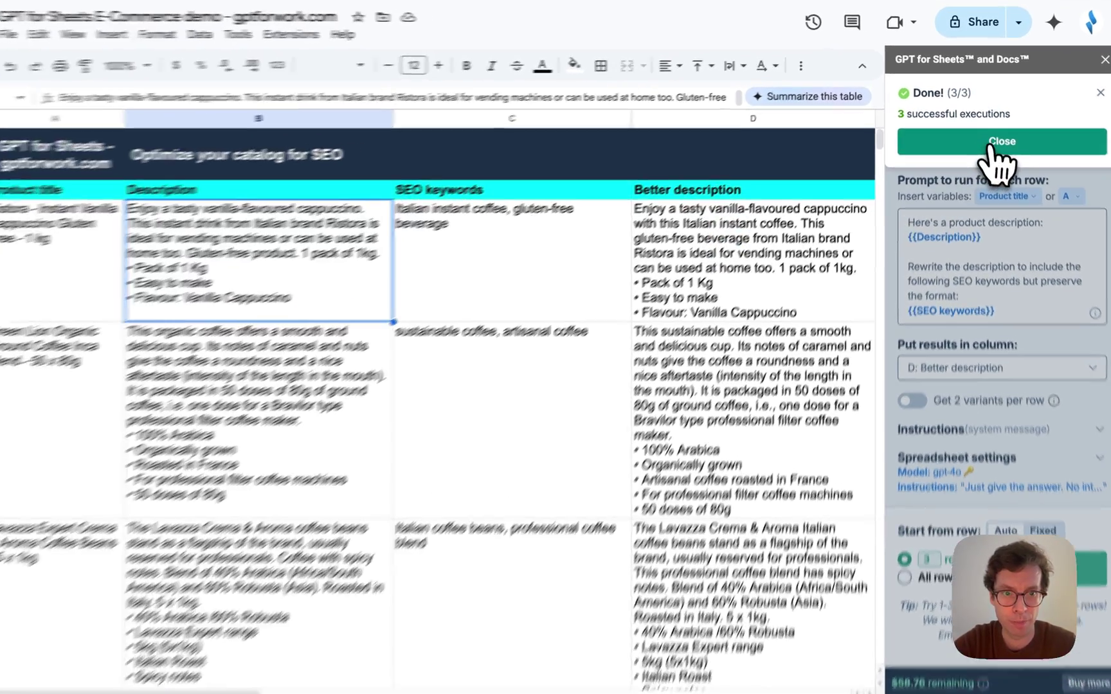
Dismiss the Done status and review the rewritten descriptions in D3 and D4.
{"action": "left_click", "coordinate": [993, 136]}
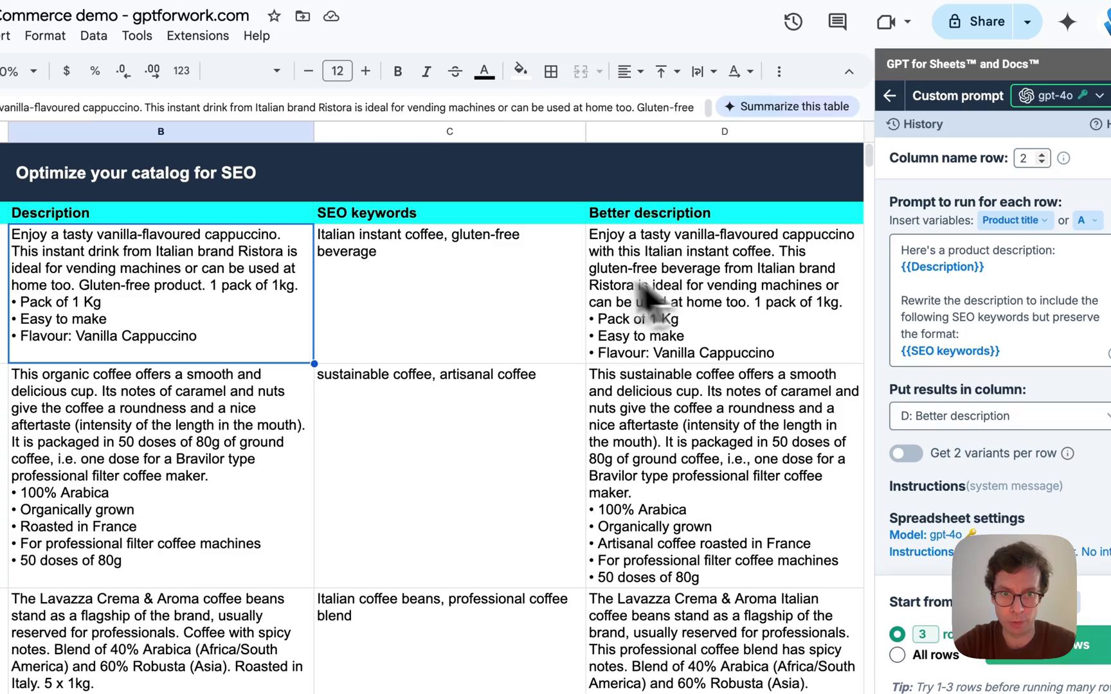
{"action": "left_click", "coordinate": [681, 300]}
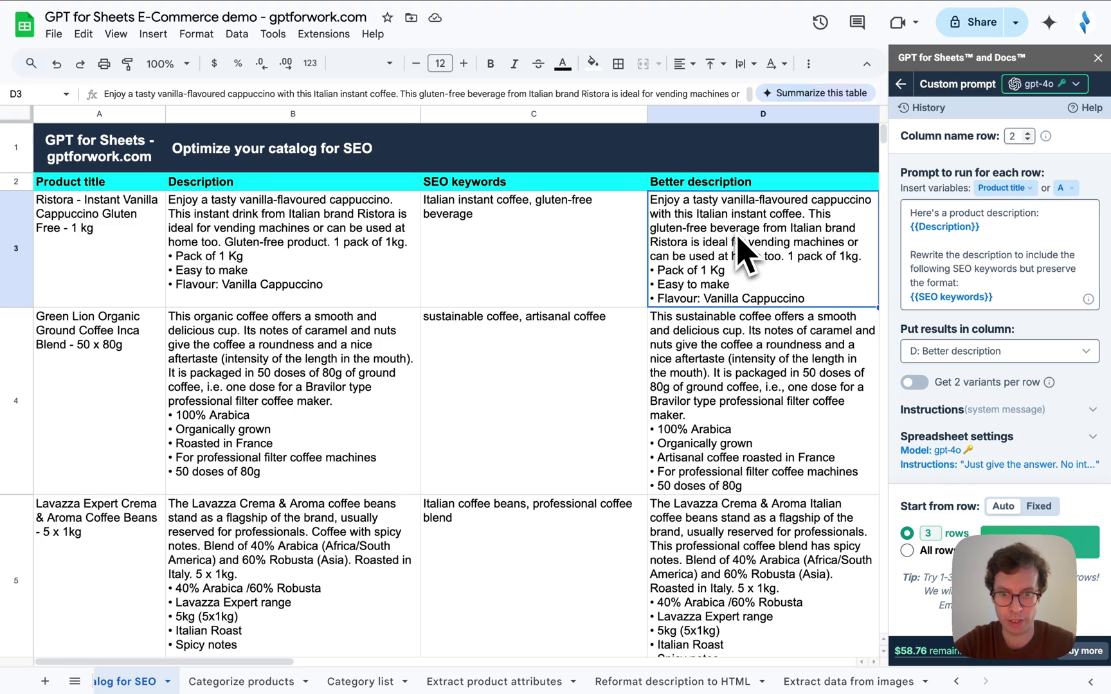
{"action": "left_click", "coordinate": [752, 377]}
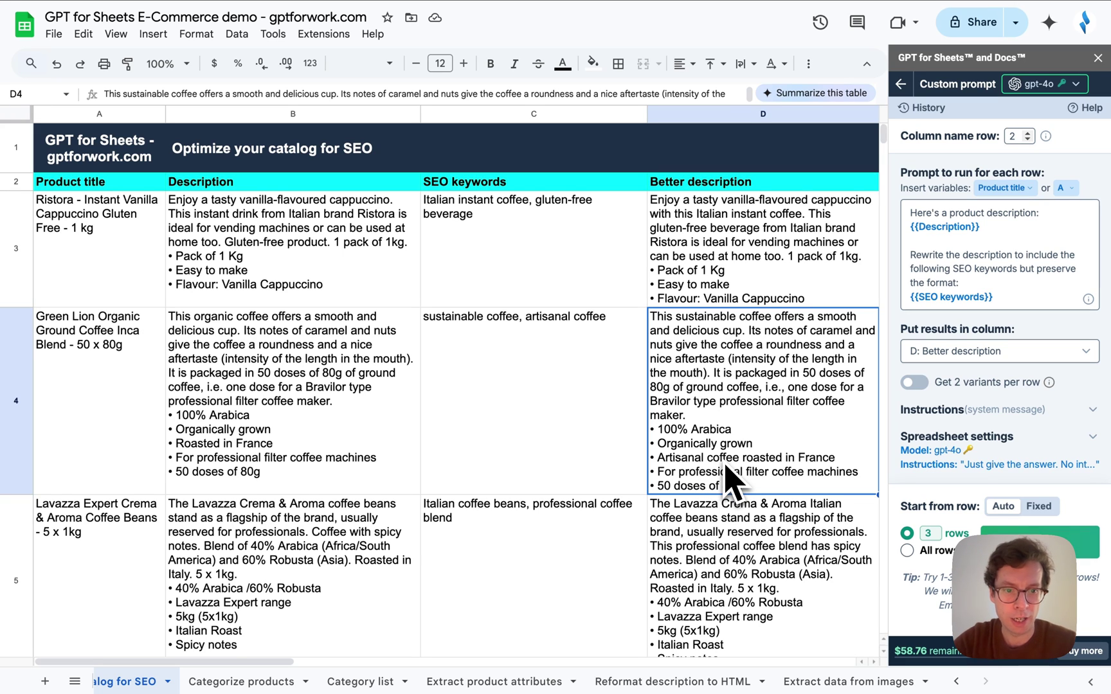
{"action": "scroll", "coordinate": [729, 479], "scroll_direction": "down", "scroll_amount": 2}
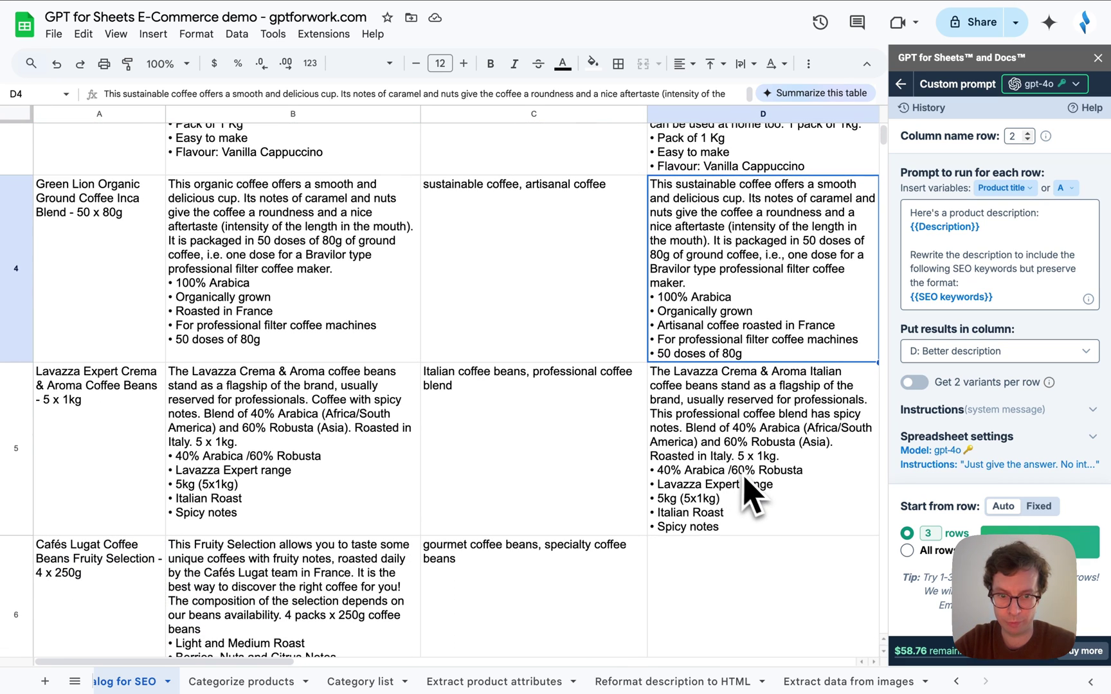
{"action": "scroll", "coordinate": [745, 502], "scroll_direction": "down", "scroll_amount": 1}
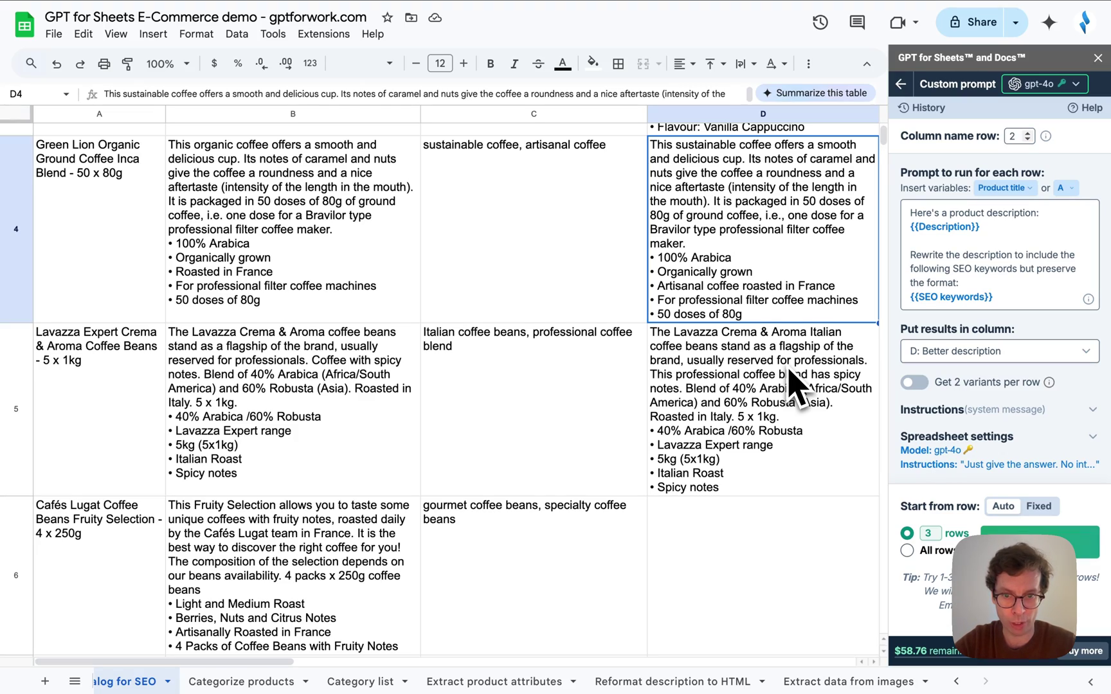
{"action": "scroll", "coordinate": [796, 384], "scroll_direction": "up", "scroll_amount": 3}
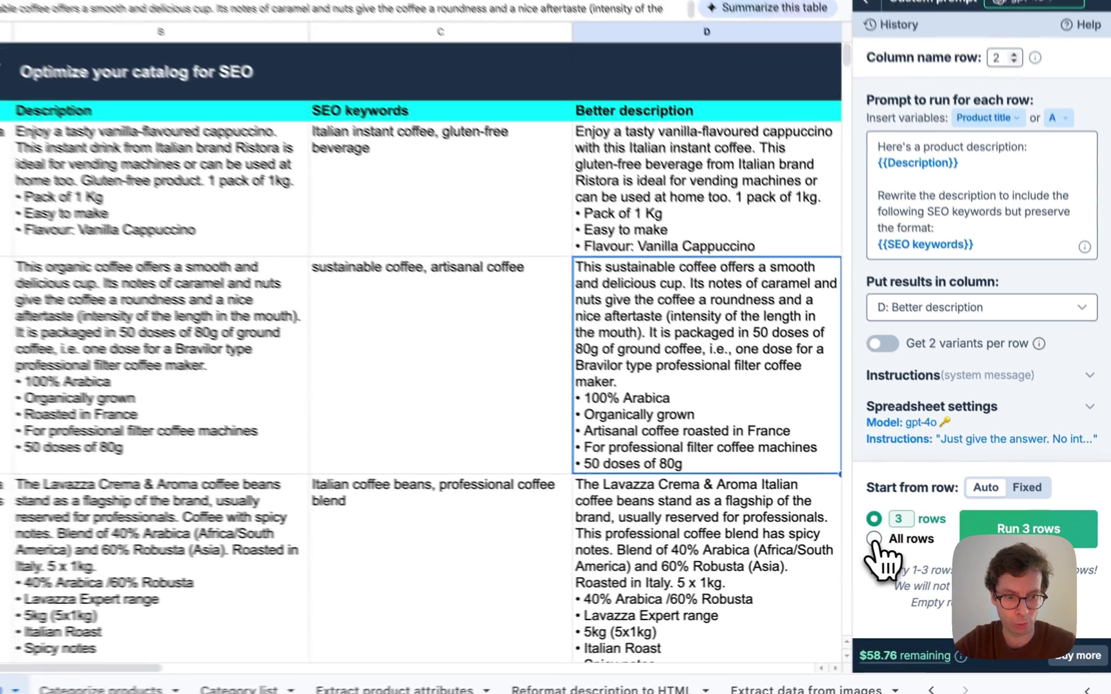
Run the SEO rewrite prompt on all rows and watch column D fill in.
{"action": "left_click", "coordinate": [906, 550]}
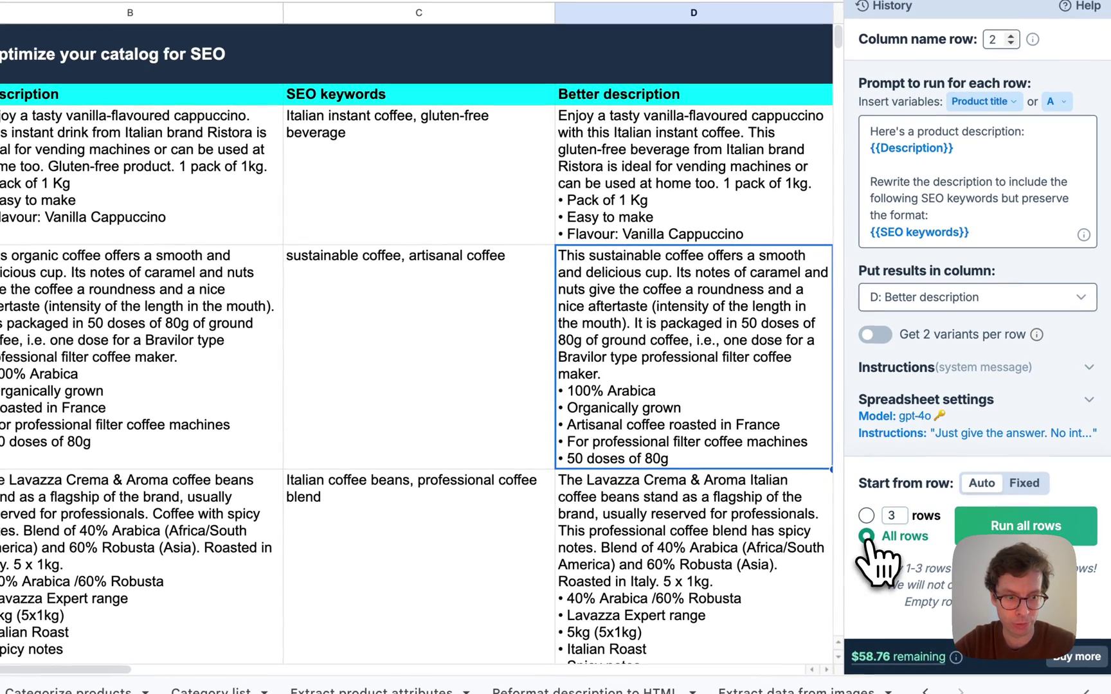
{"action": "left_click", "coordinate": [1037, 527]}
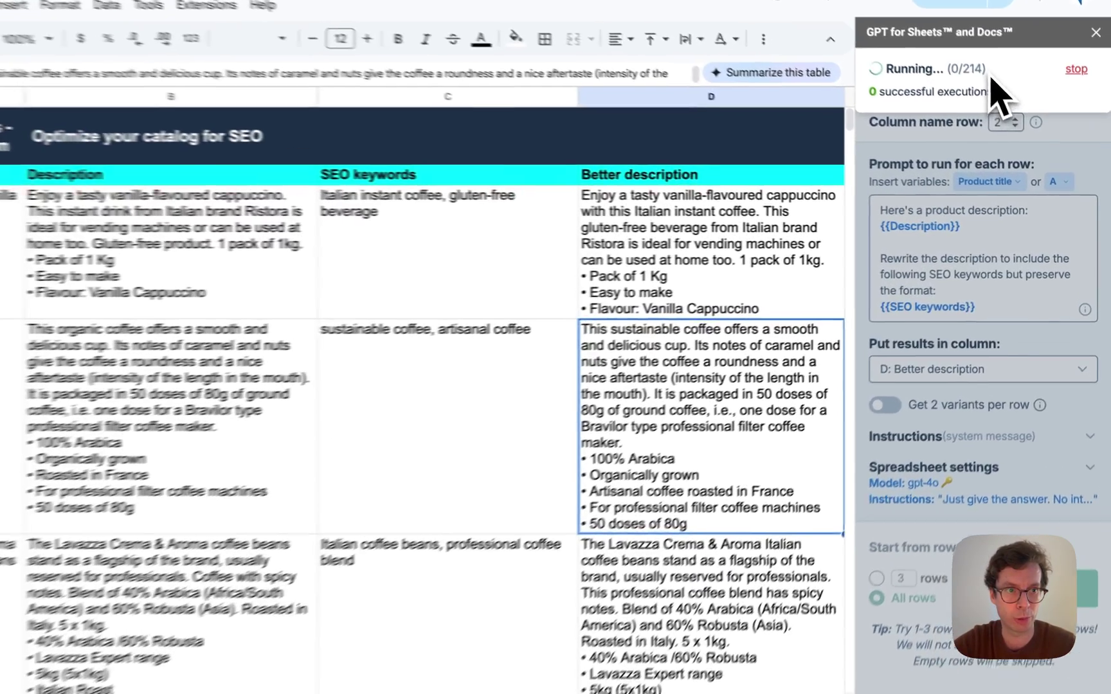
{"action": "left_click_drag", "start_coordinate": [1006, 98], "coordinate": [914, 90]}
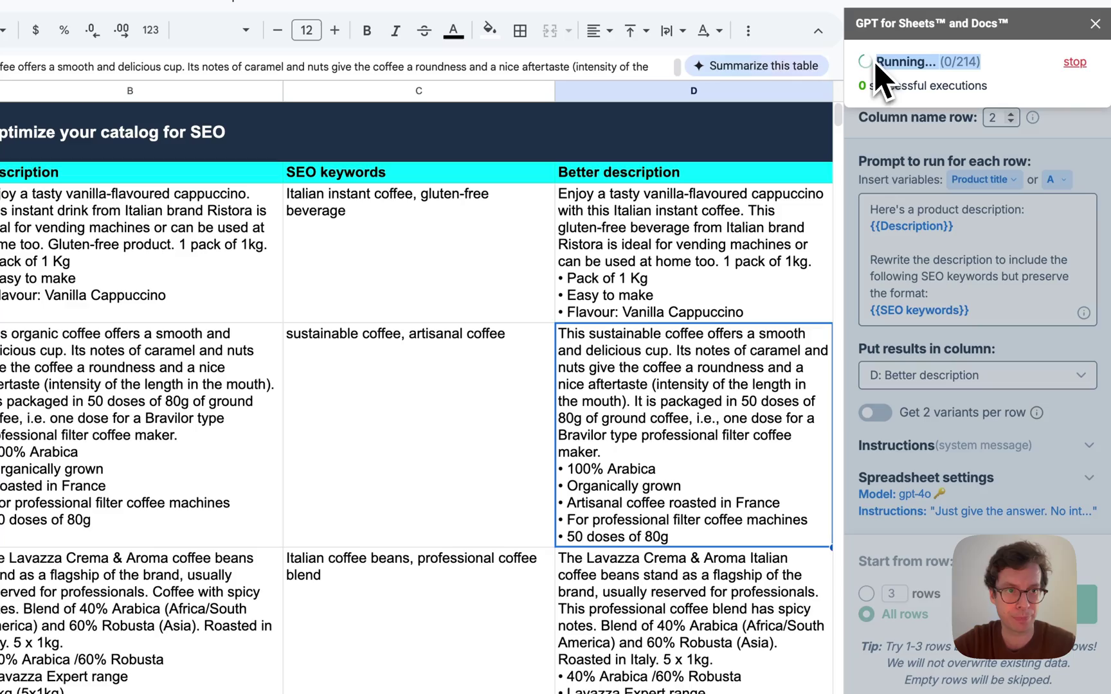
{"action": "scroll", "coordinate": [712, 468], "scroll_direction": "down", "scroll_amount": 10}
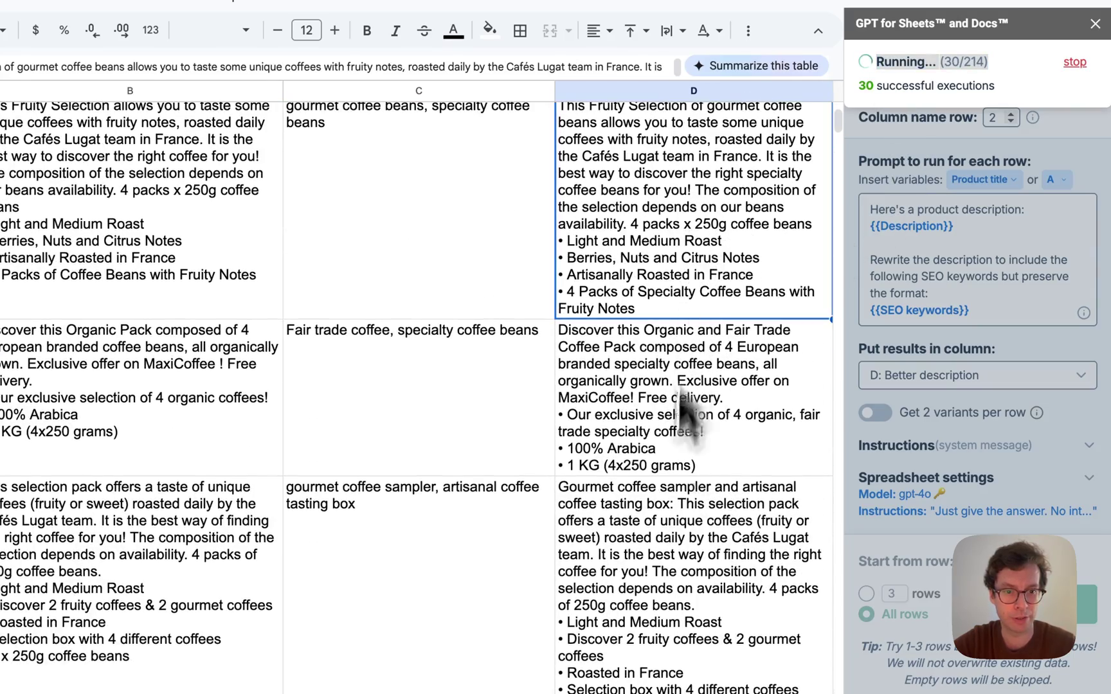
{"action": "scroll", "coordinate": [682, 565], "scroll_direction": "down", "scroll_amount": 10}
{"action": "scroll", "coordinate": [675, 551], "scroll_direction": "down", "scroll_amount": 10}
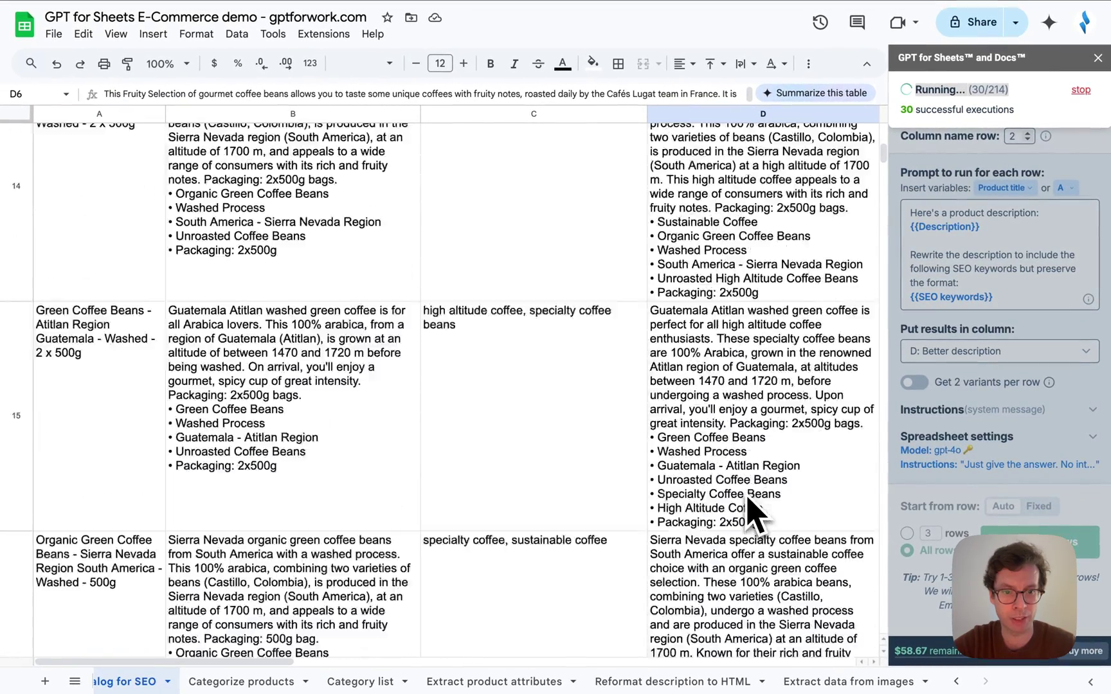
{"action": "scroll", "coordinate": [755, 514], "scroll_direction": "down", "scroll_amount": 4}
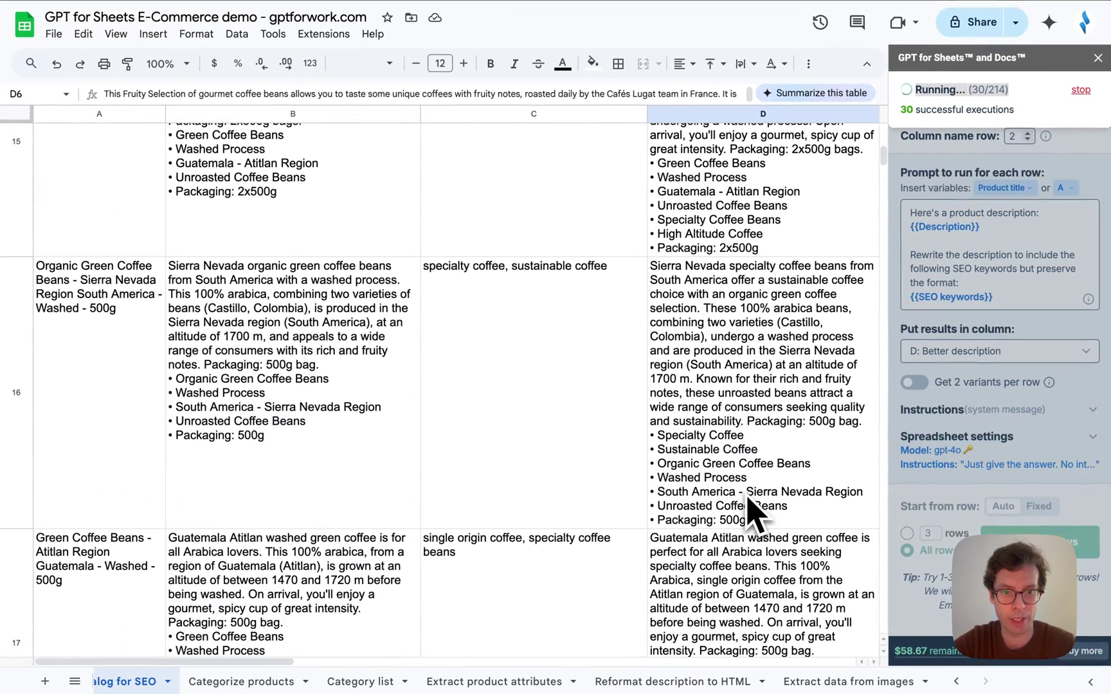
{"action": "scroll", "coordinate": [756, 514], "scroll_direction": "down", "scroll_amount": 5}
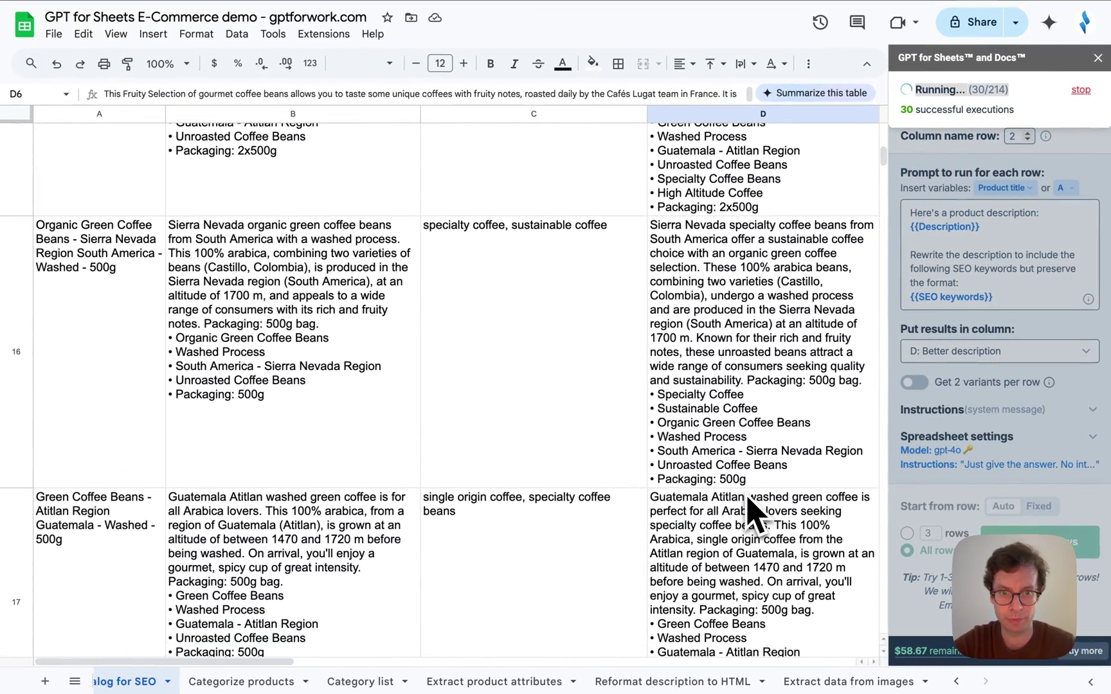
{"action": "scroll", "coordinate": [756, 514], "scroll_direction": "down", "scroll_amount": 20}
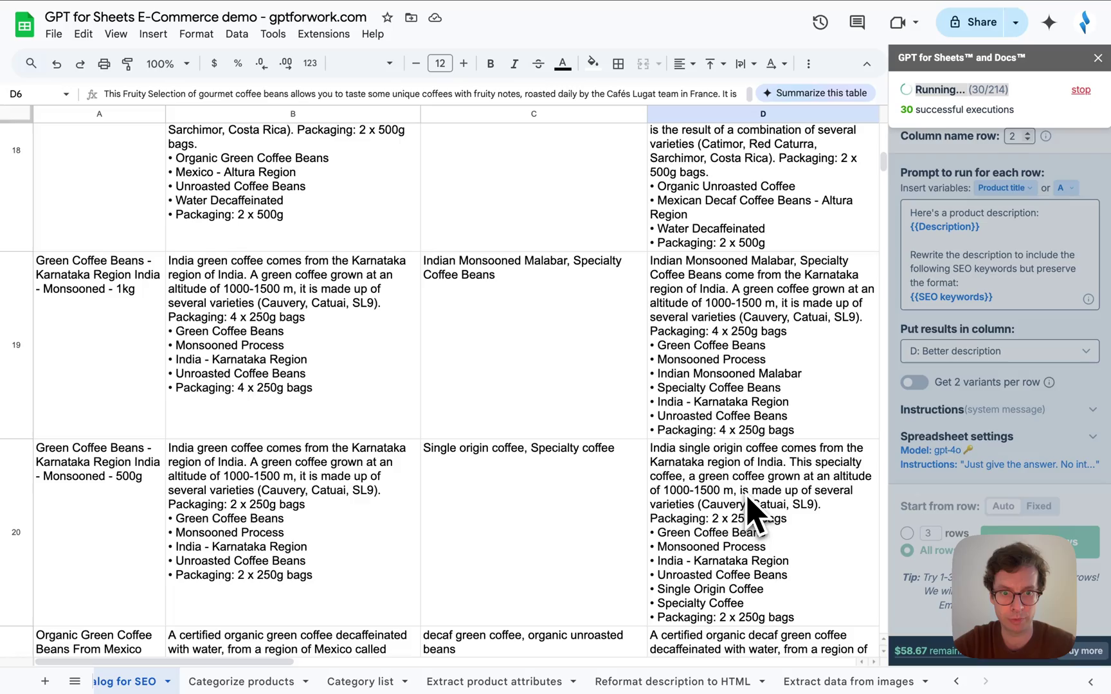
{"action": "scroll", "coordinate": [756, 515], "scroll_direction": "down", "scroll_amount": 6}
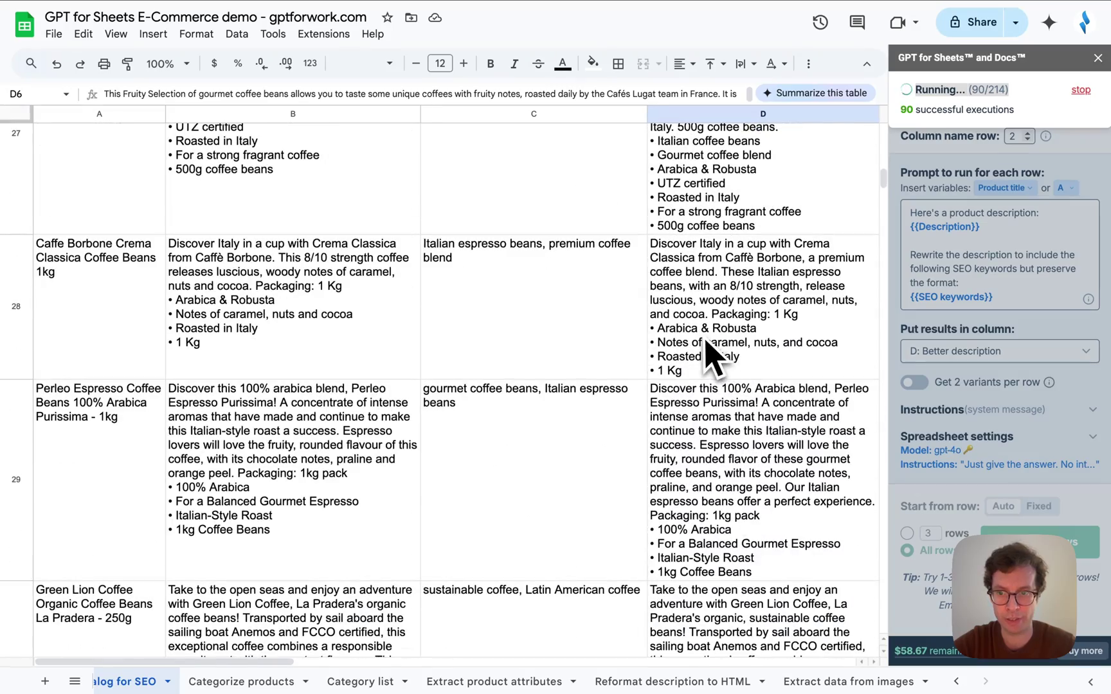
Check the rewritten Caffe Borbone description and the other generated results.
{"action": "left_click", "coordinate": [732, 347]}
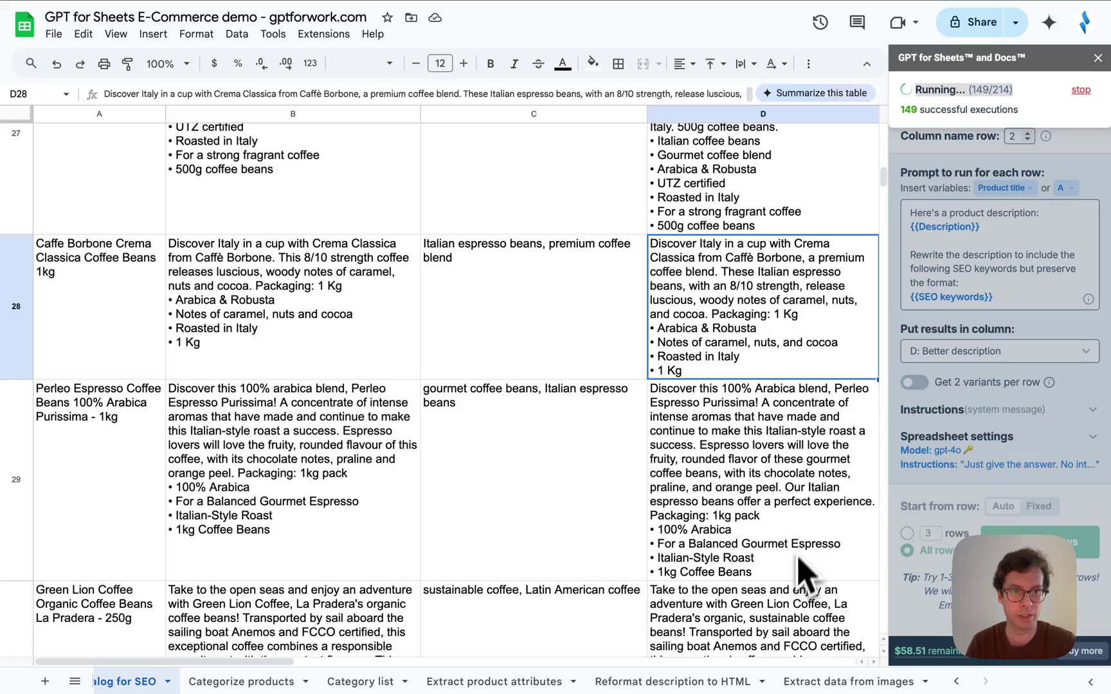
{"action": "scroll", "coordinate": [800, 572], "scroll_direction": "down", "scroll_amount": 8}
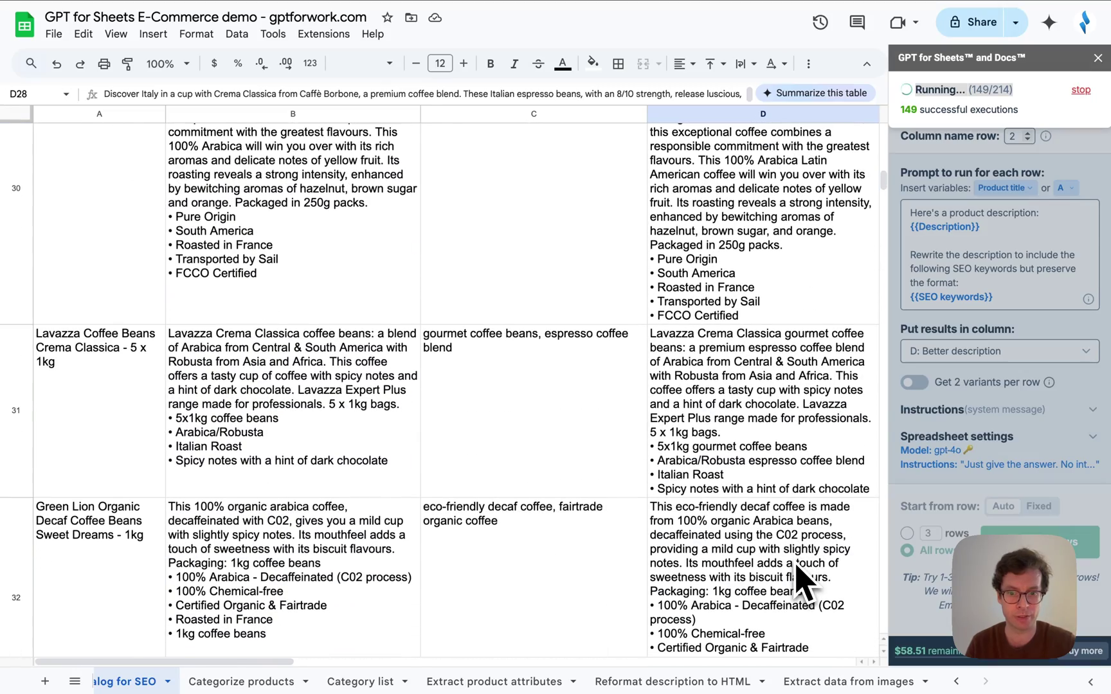
{"action": "scroll", "coordinate": [800, 572], "scroll_direction": "down", "scroll_amount": 10}
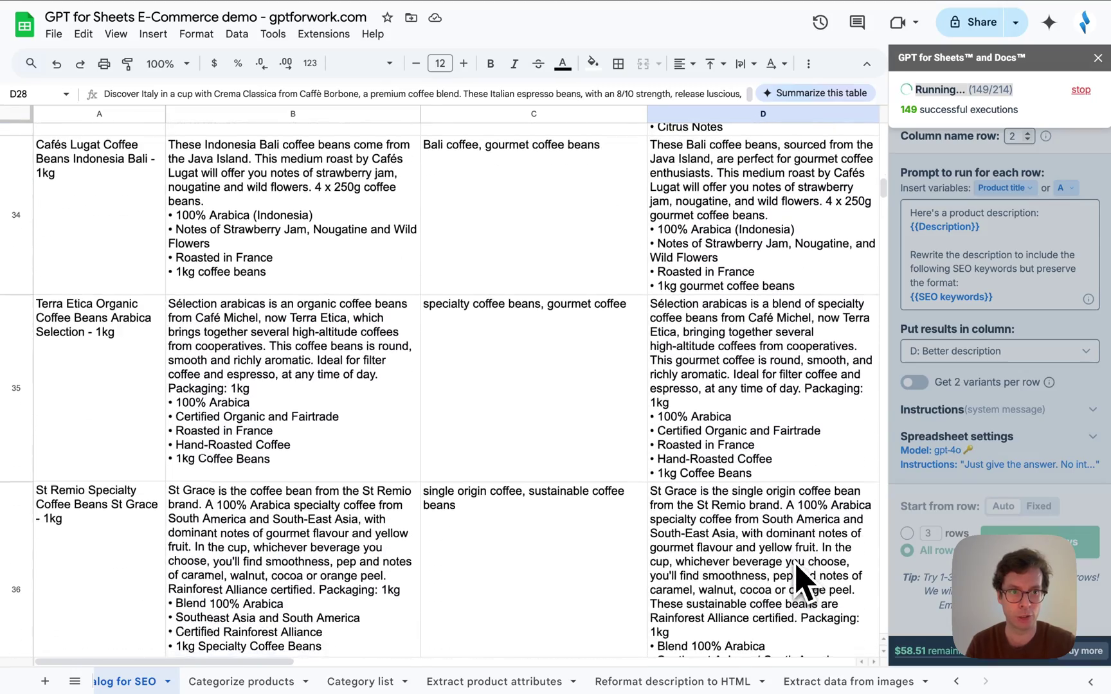
{"action": "scroll", "coordinate": [797, 566], "scroll_direction": "down", "scroll_amount": 10}
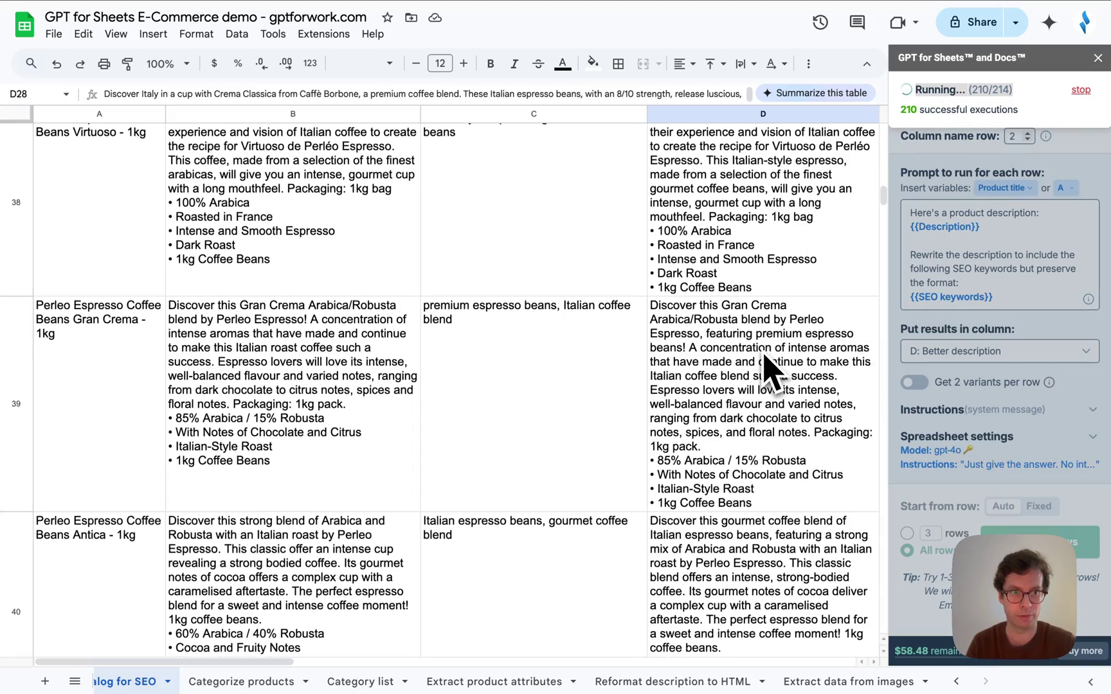
{"action": "scroll", "coordinate": [769, 370], "scroll_direction": "up", "scroll_amount": 20}
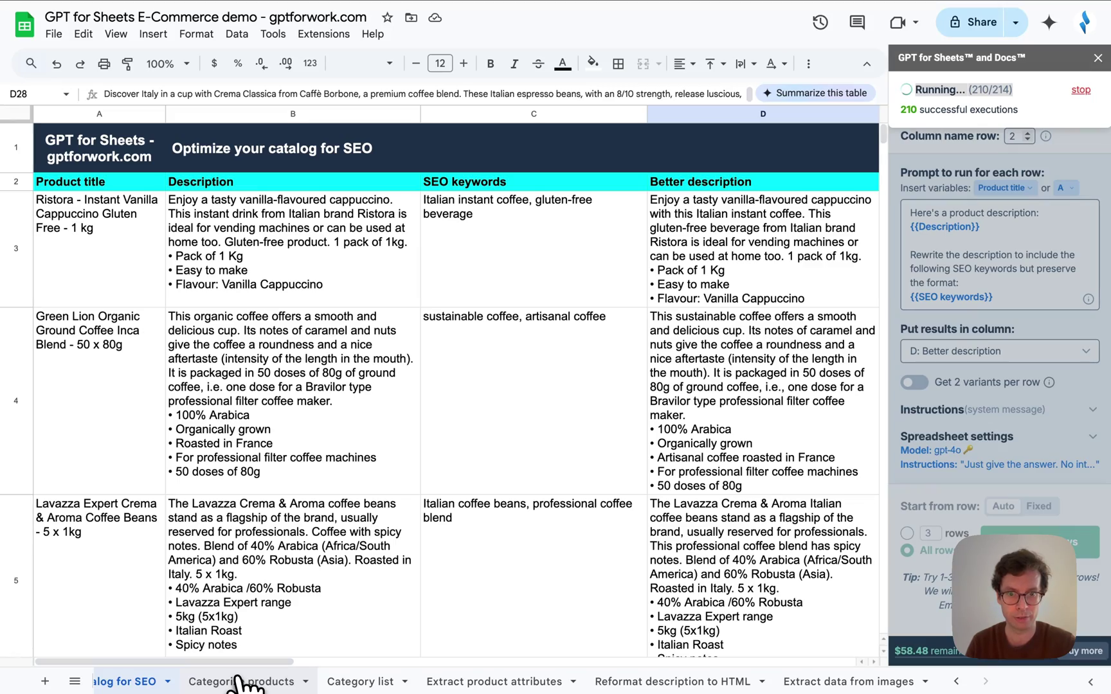
On the Categorize products sheet, open Classify / Categorize with B: Description as the source.
{"action": "left_click", "coordinate": [238, 683]}
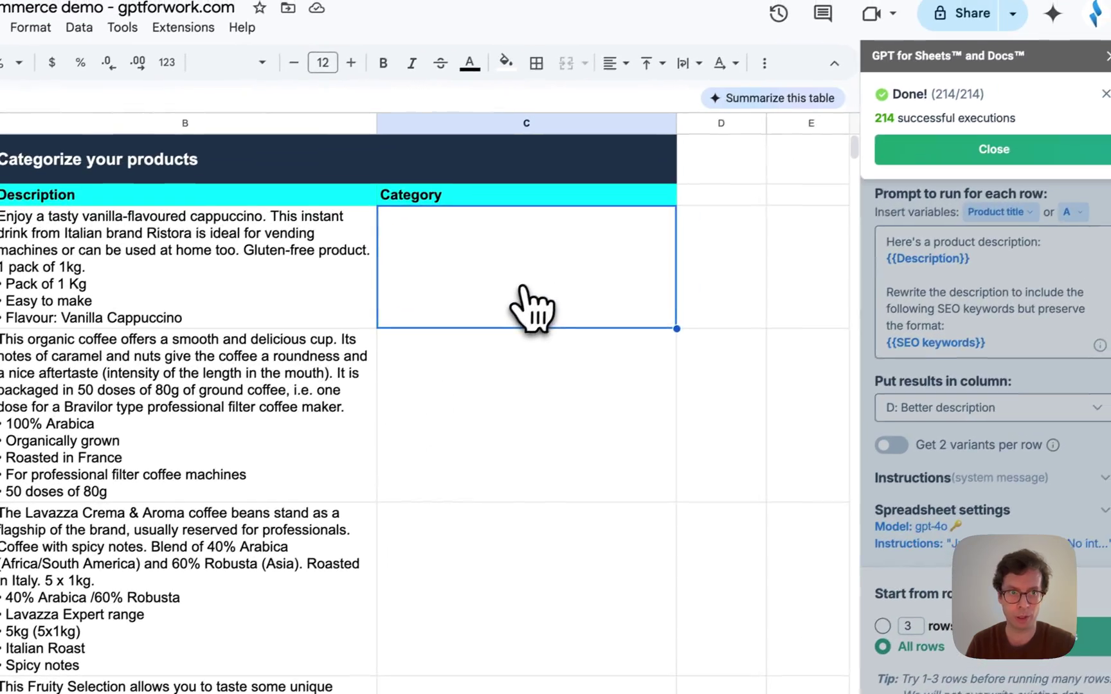
{"action": "left_click", "coordinate": [990, 152]}
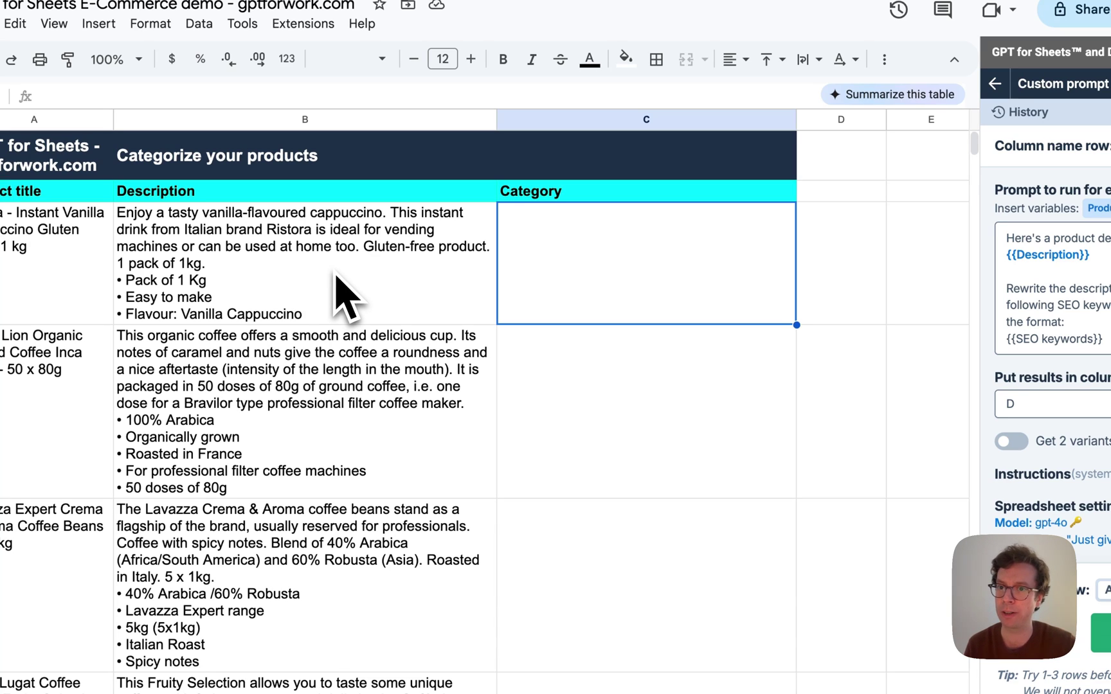
{"action": "left_click", "coordinate": [434, 292]}
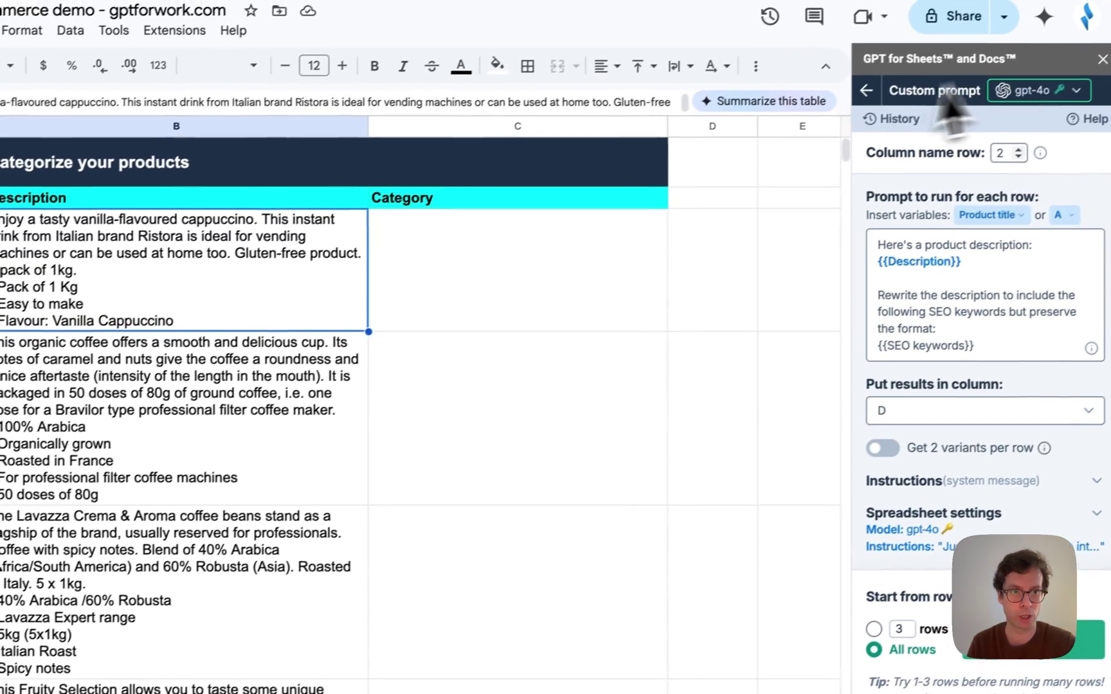
{"action": "left_click", "coordinate": [866, 91]}
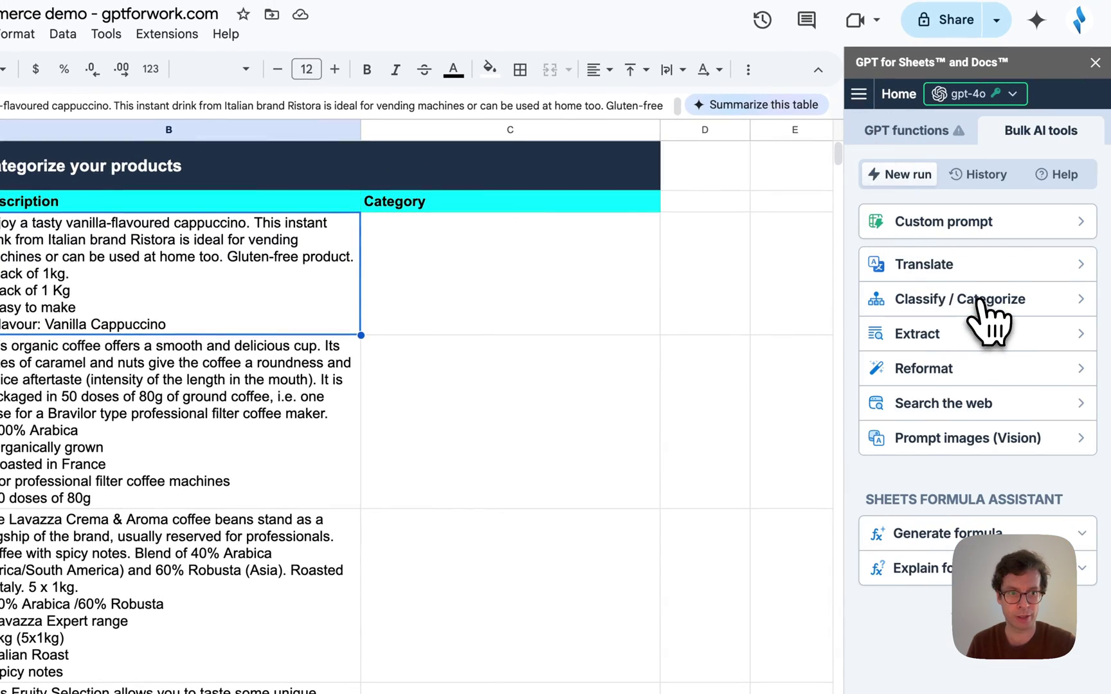
{"action": "left_click", "coordinate": [983, 302]}
{"action": "left_click", "coordinate": [982, 231]}
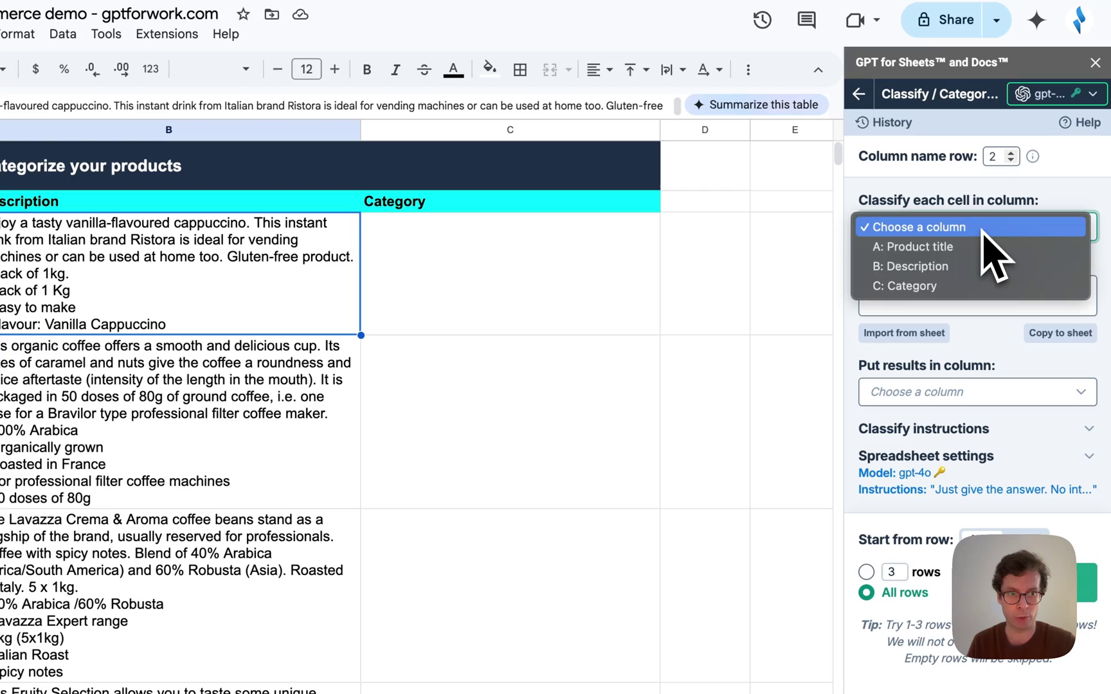
{"action": "left_click", "coordinate": [919, 266]}
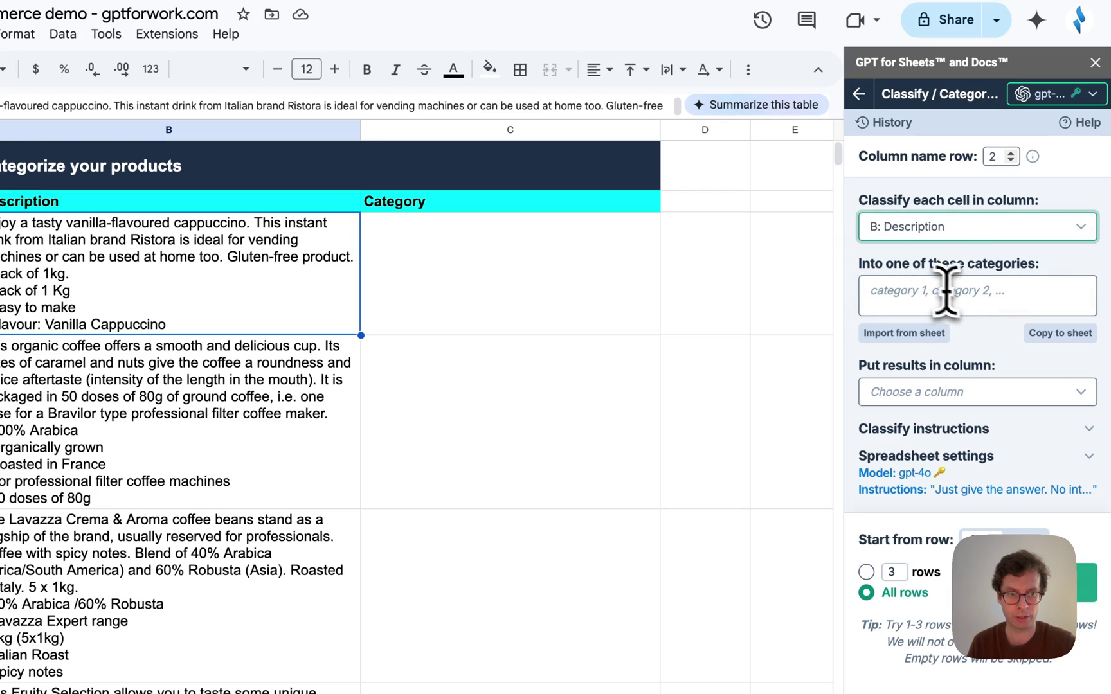
Paste the ten category names from the Category list sheet as allowed categories.
{"action": "left_click", "coordinate": [945, 290]}
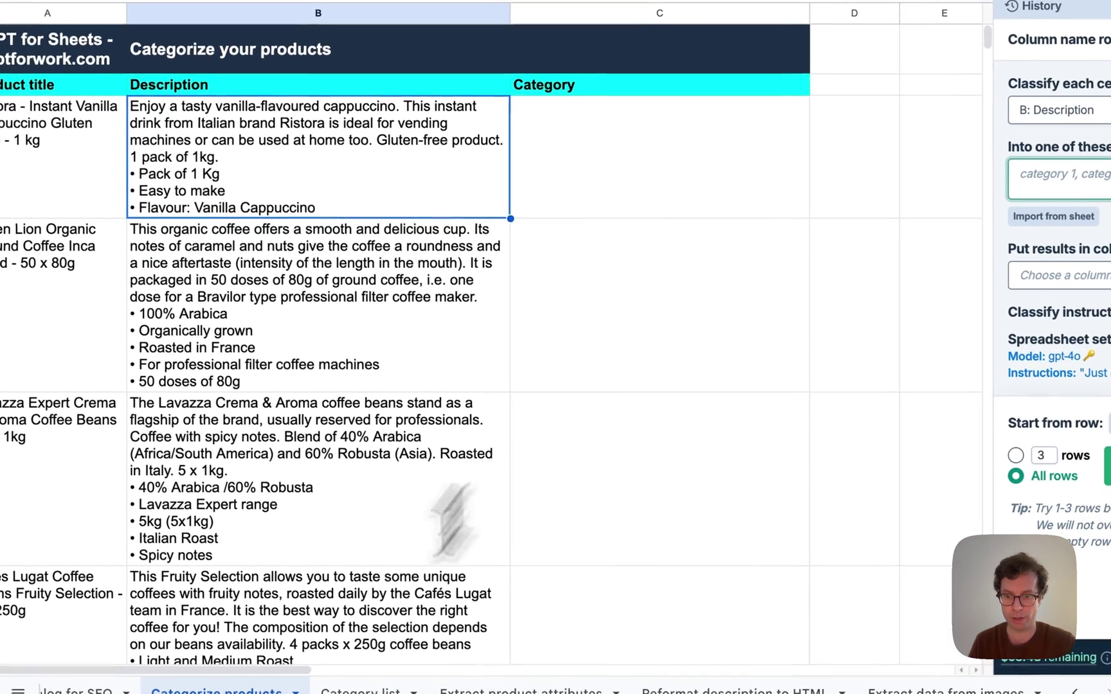
{"action": "left_click", "coordinate": [360, 690]}
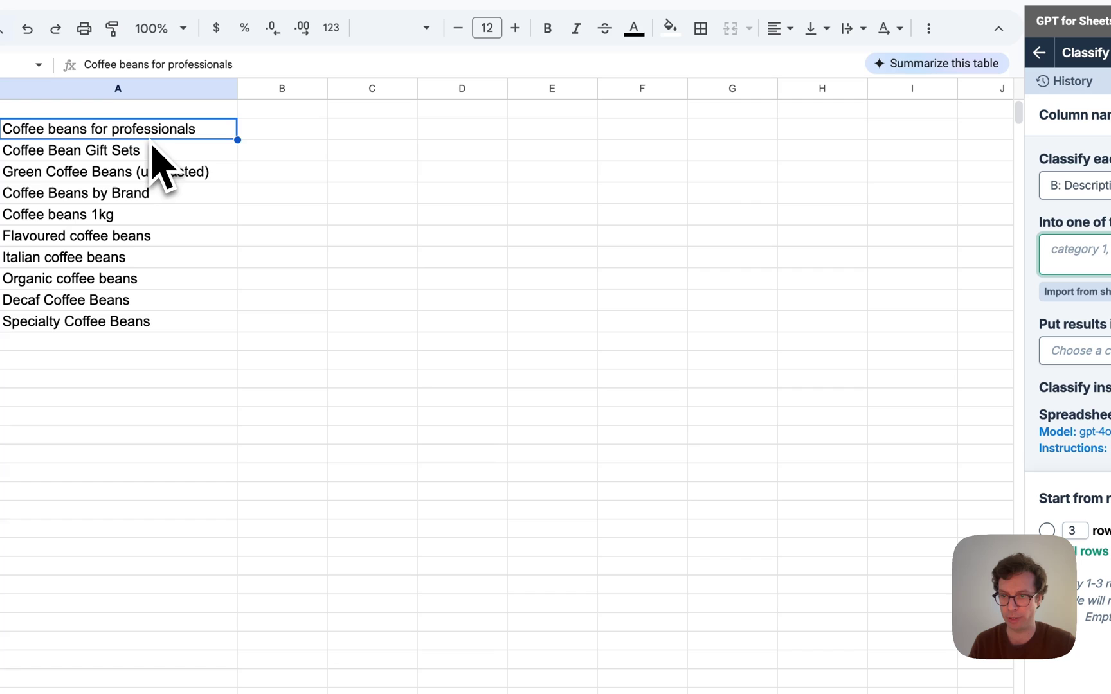
{"action": "left_click_drag", "start_coordinate": [152, 145], "coordinate": [148, 329]}
{"action": "key", "text": "ctrl+c"}
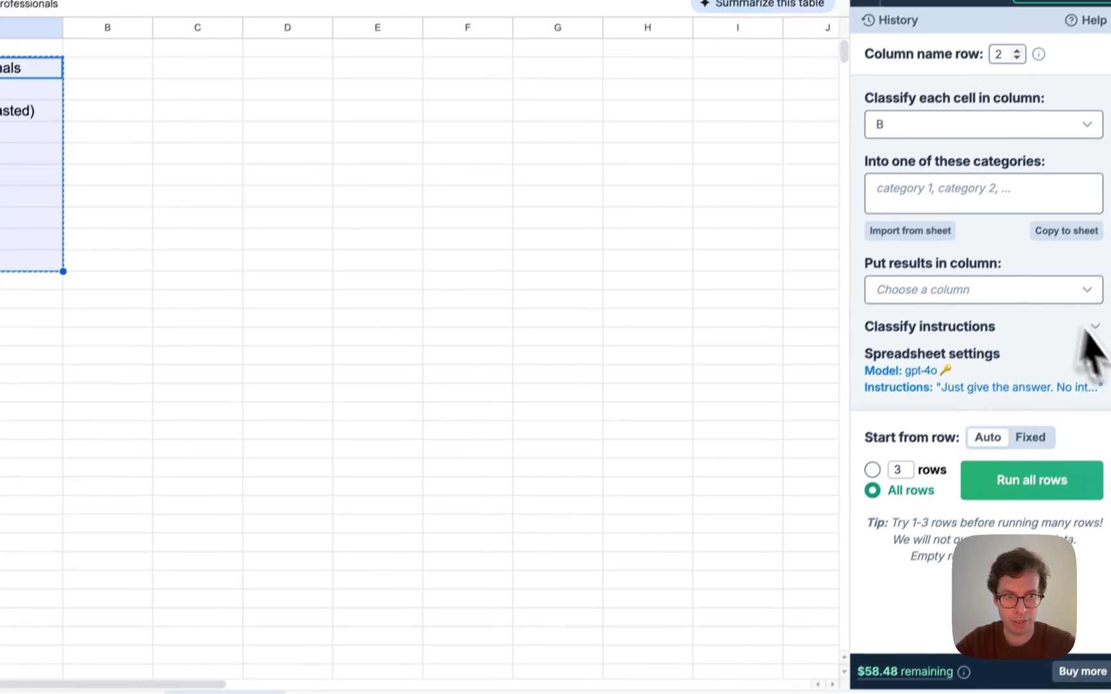
{"action": "left_click", "coordinate": [1087, 253]}
{"action": "key", "text": "ctrl+v"}
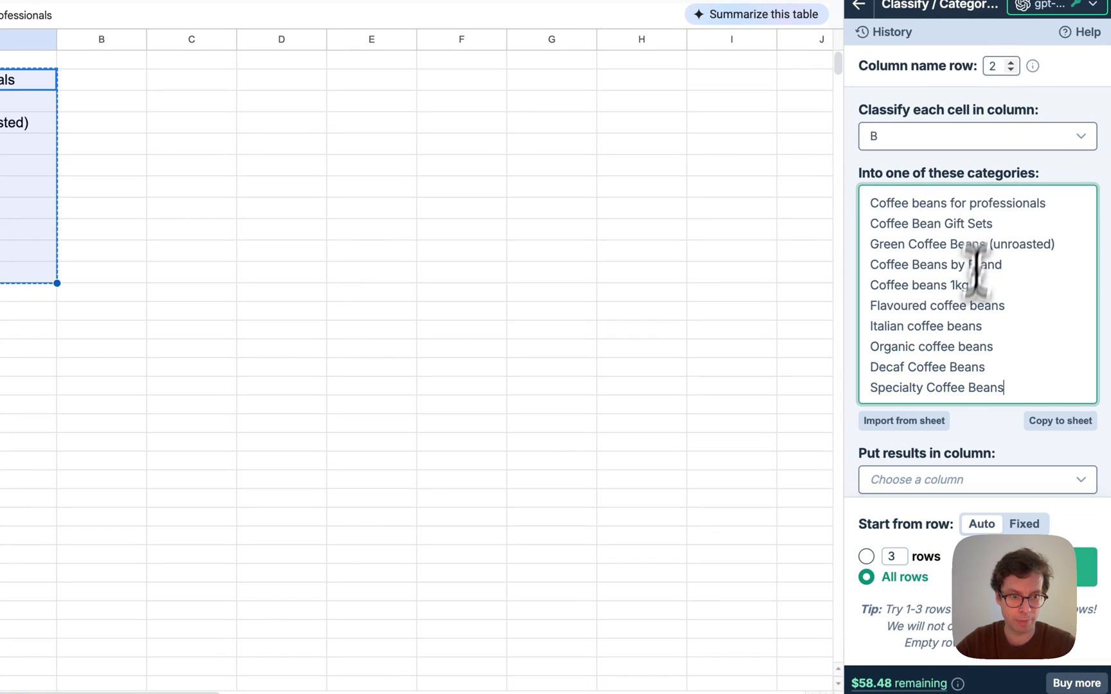
Send the classification results to column C: Category.
{"action": "left_click", "coordinate": [215, 678]}
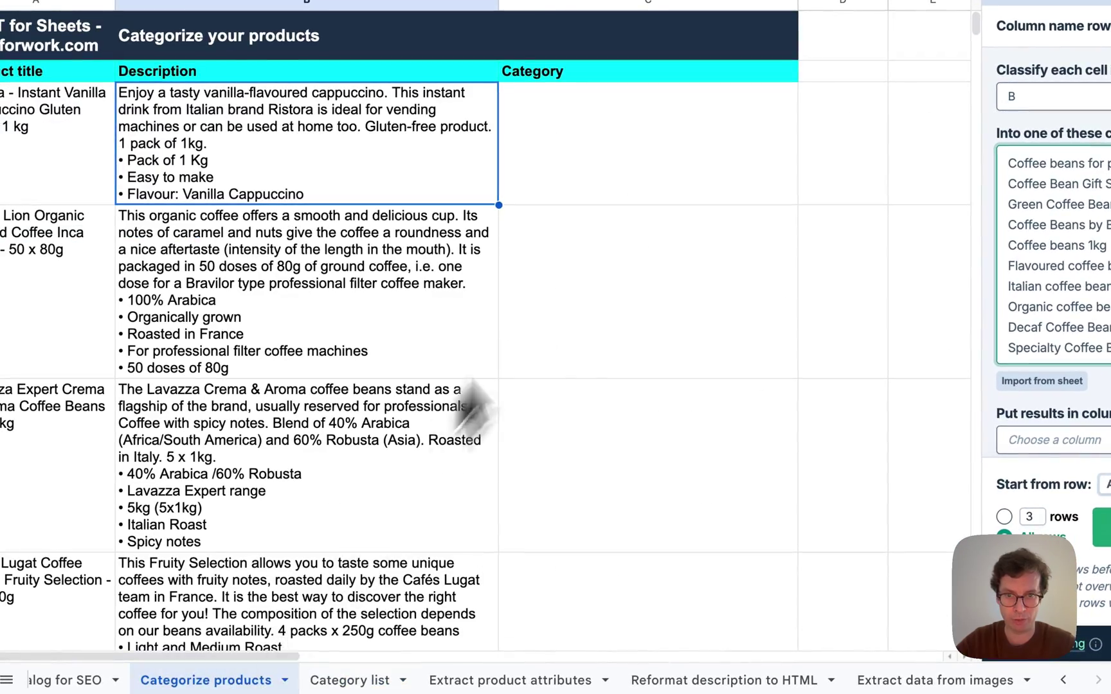
{"action": "left_click", "coordinate": [651, 186]}
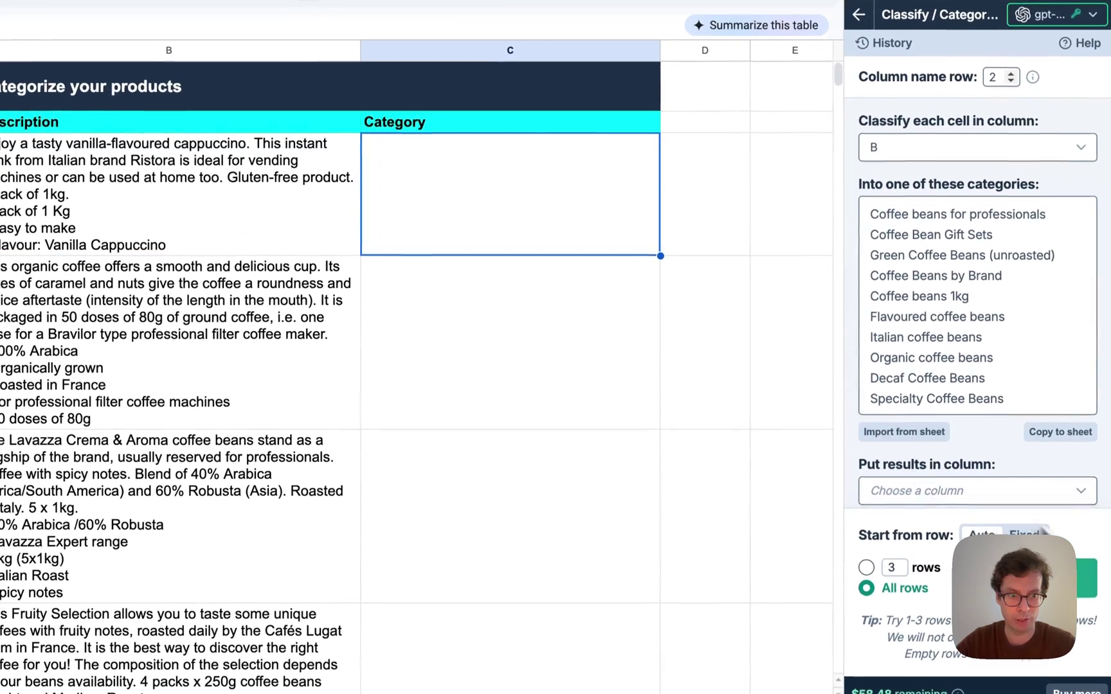
{"action": "left_click", "coordinate": [1093, 442]}
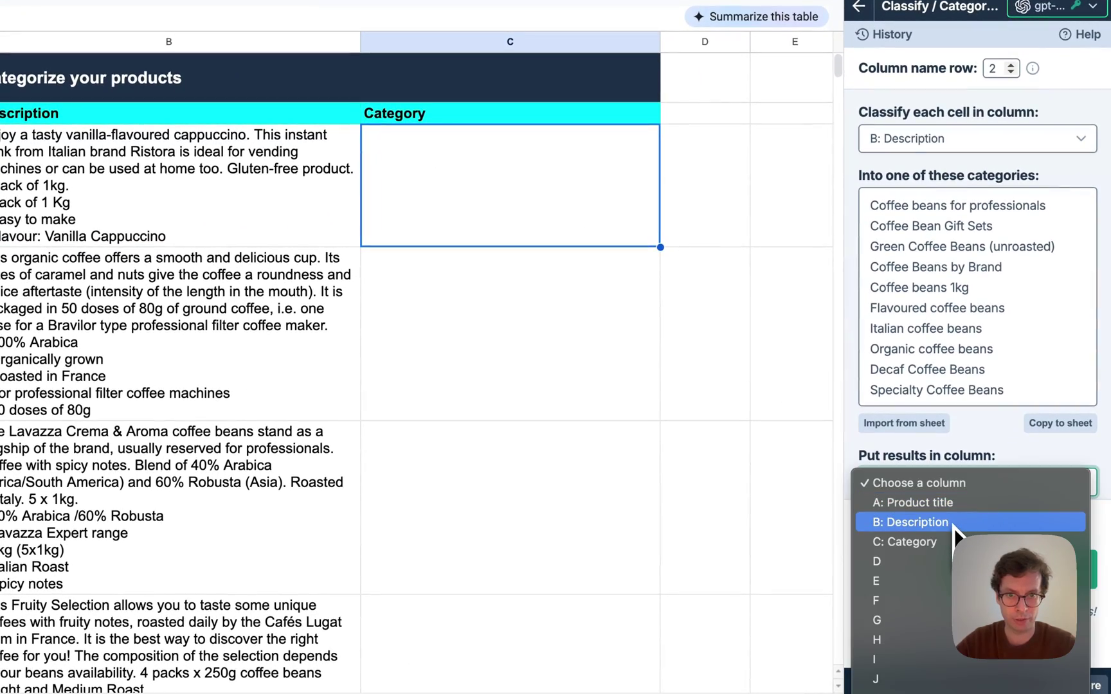
{"action": "left_click", "coordinate": [958, 541]}
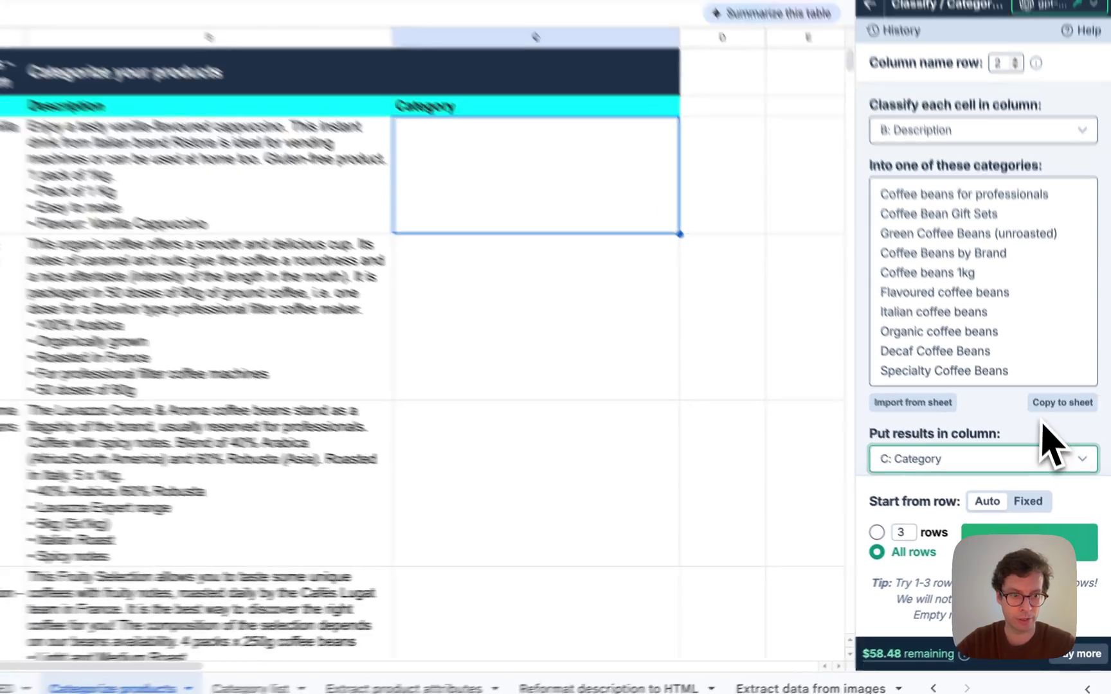
{"action": "scroll", "coordinate": [1041, 444], "scroll_direction": "down", "scroll_amount": 2}
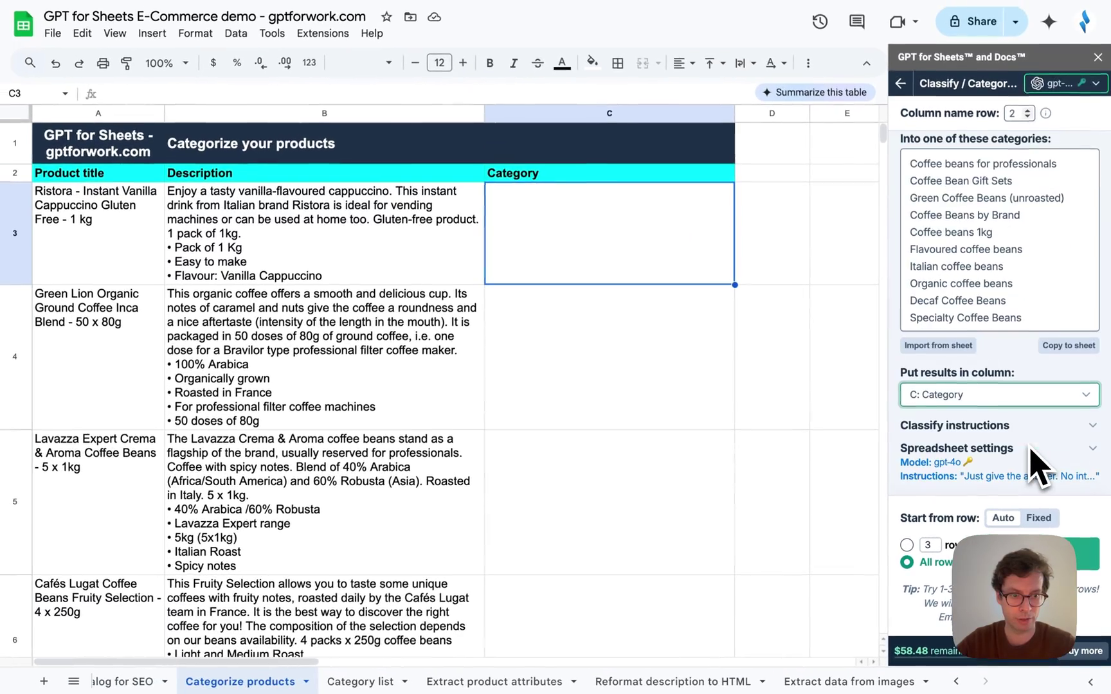
Run the classification on all 50 rows and scroll through the assigned categories.
{"action": "left_click", "coordinate": [906, 546]}
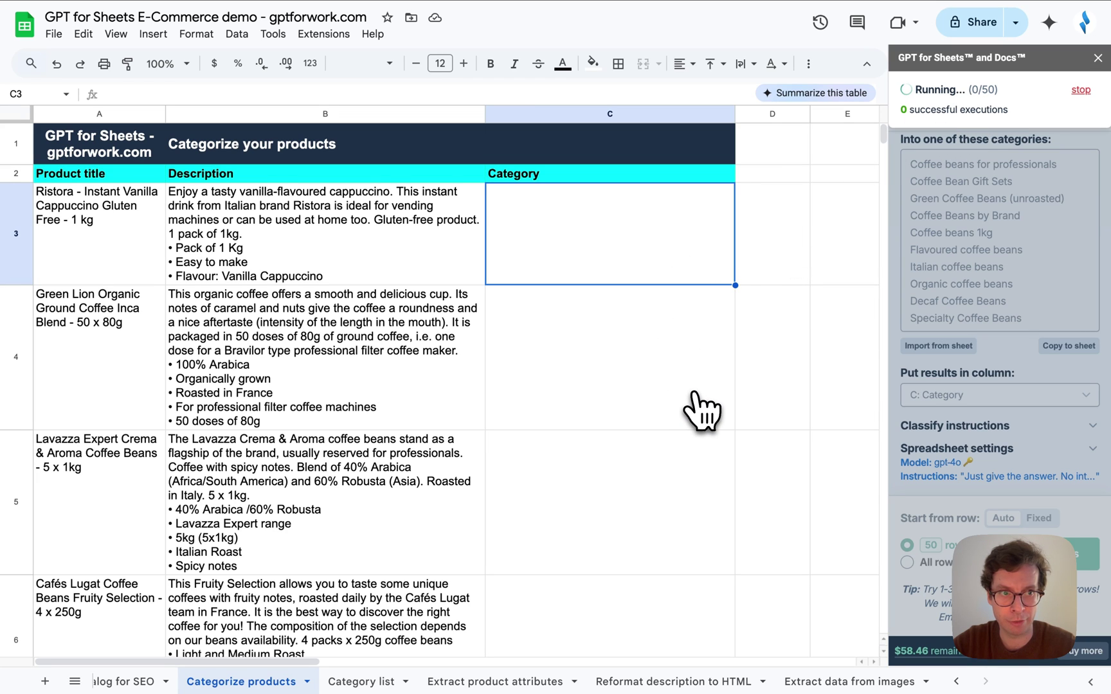
{"action": "scroll", "coordinate": [668, 464], "scroll_direction": "down", "scroll_amount": 20}
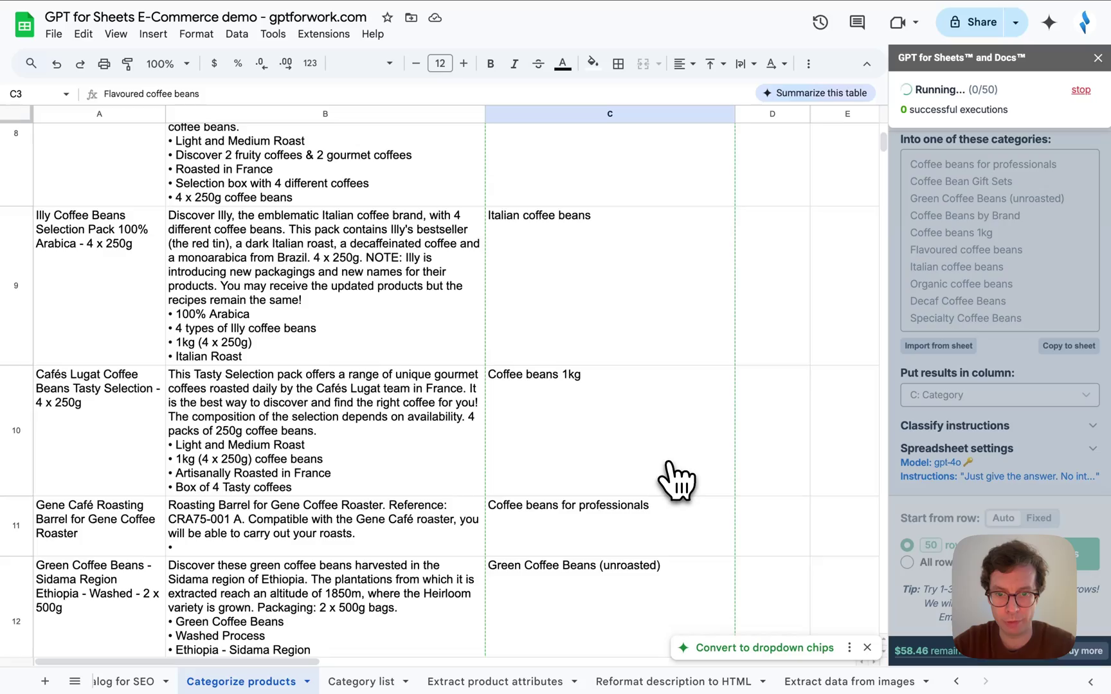
{"action": "scroll", "coordinate": [675, 481], "scroll_direction": "down", "scroll_amount": 15}
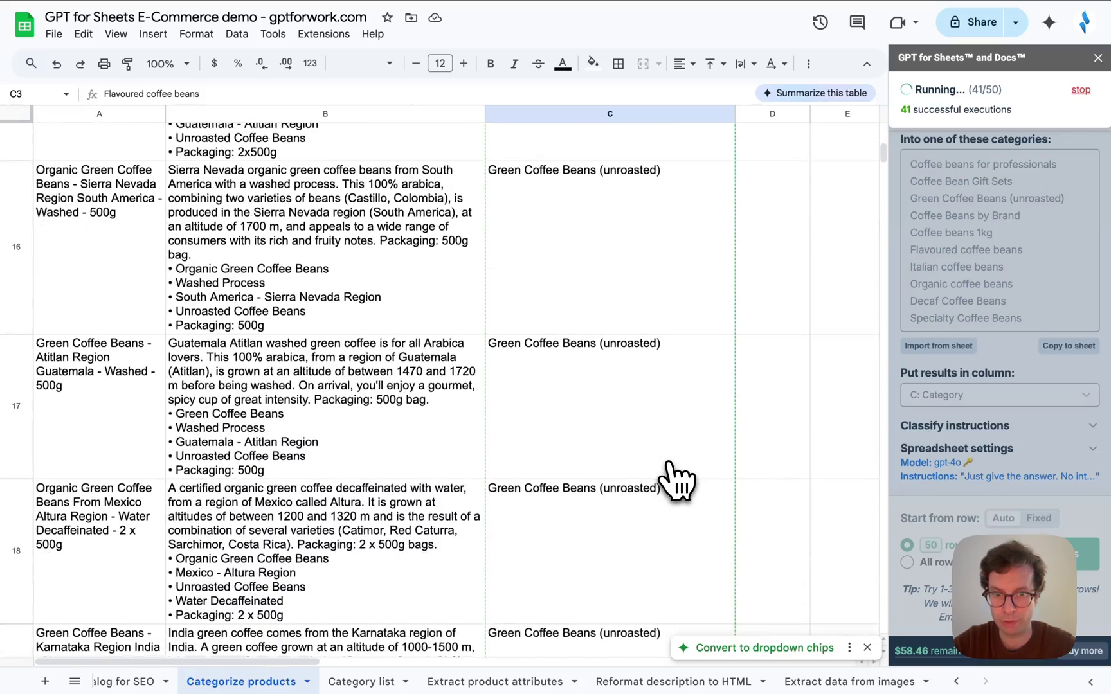
{"action": "scroll", "coordinate": [674, 481], "scroll_direction": "down", "scroll_amount": 20}
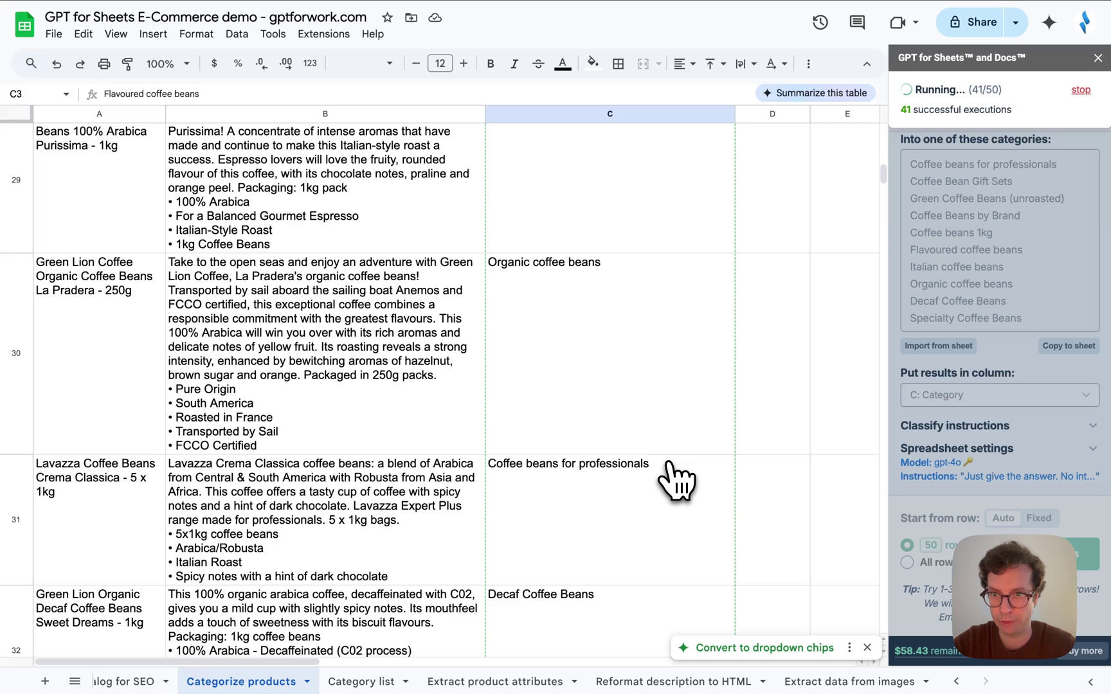
{"action": "scroll", "coordinate": [674, 481], "scroll_direction": "up", "scroll_amount": 20}
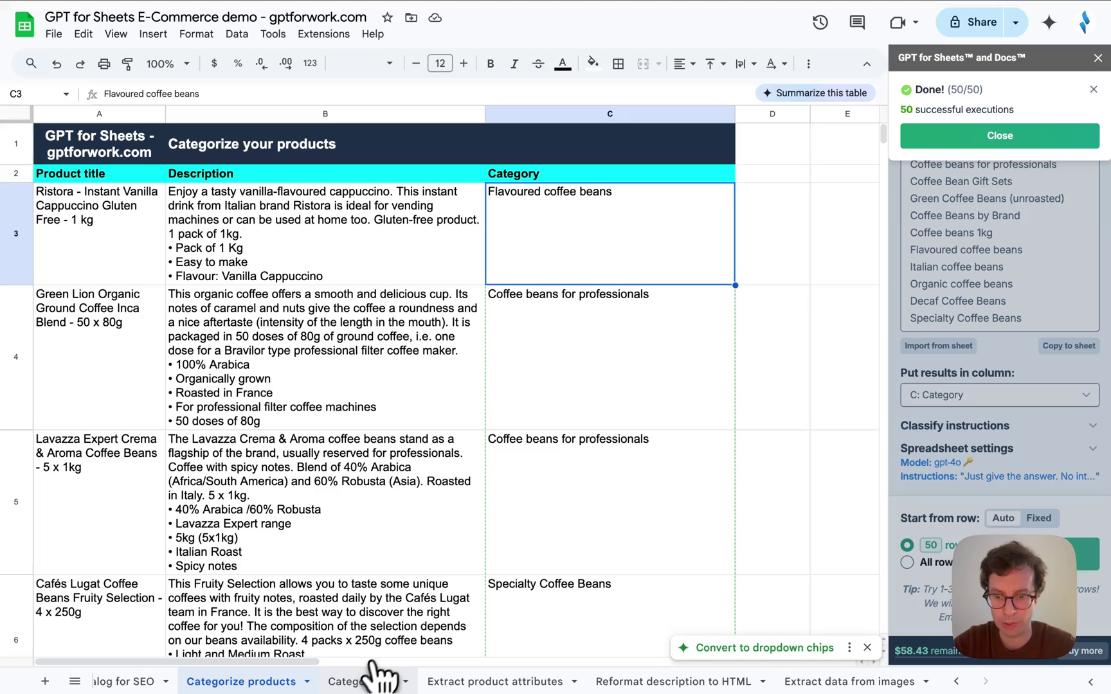
Switch to the Extract product attributes sheet, select C3:G3, and return to the bulk tools list.
{"action": "left_click", "coordinate": [1019, 138]}
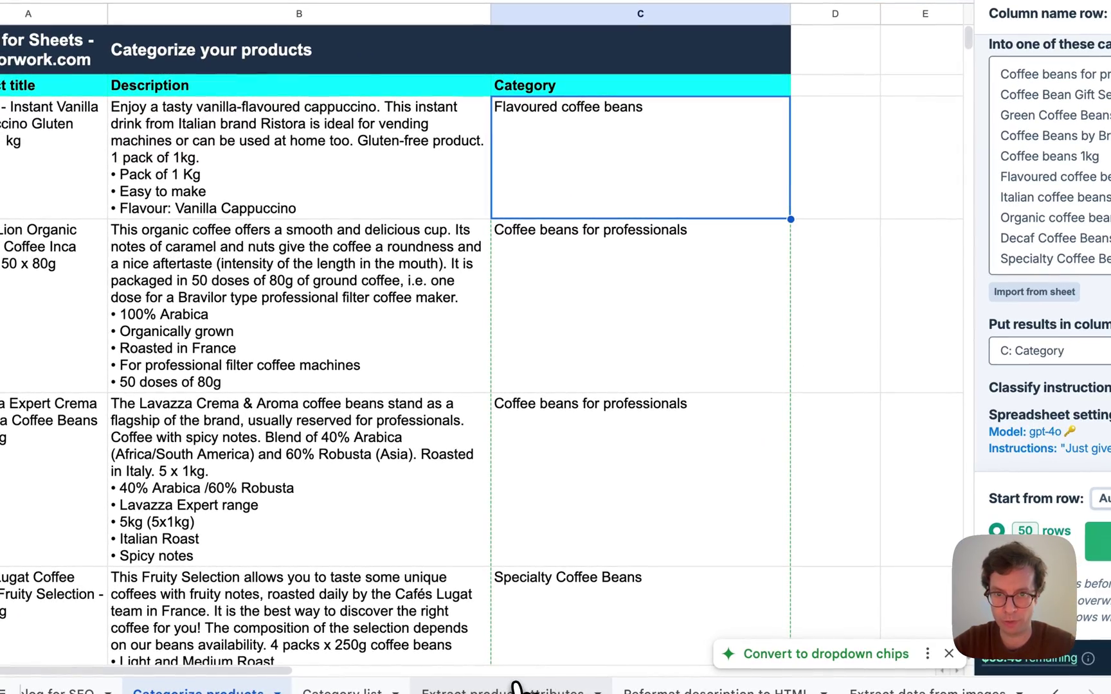
{"action": "left_click", "coordinate": [517, 688]}
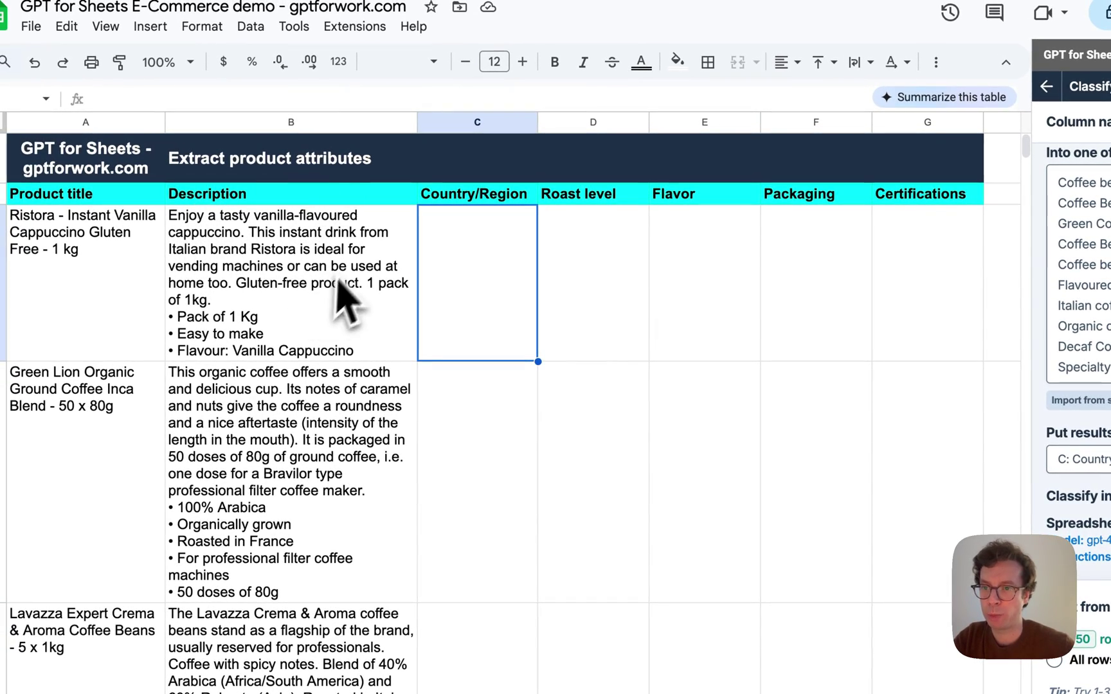
{"action": "left_click", "coordinate": [246, 281]}
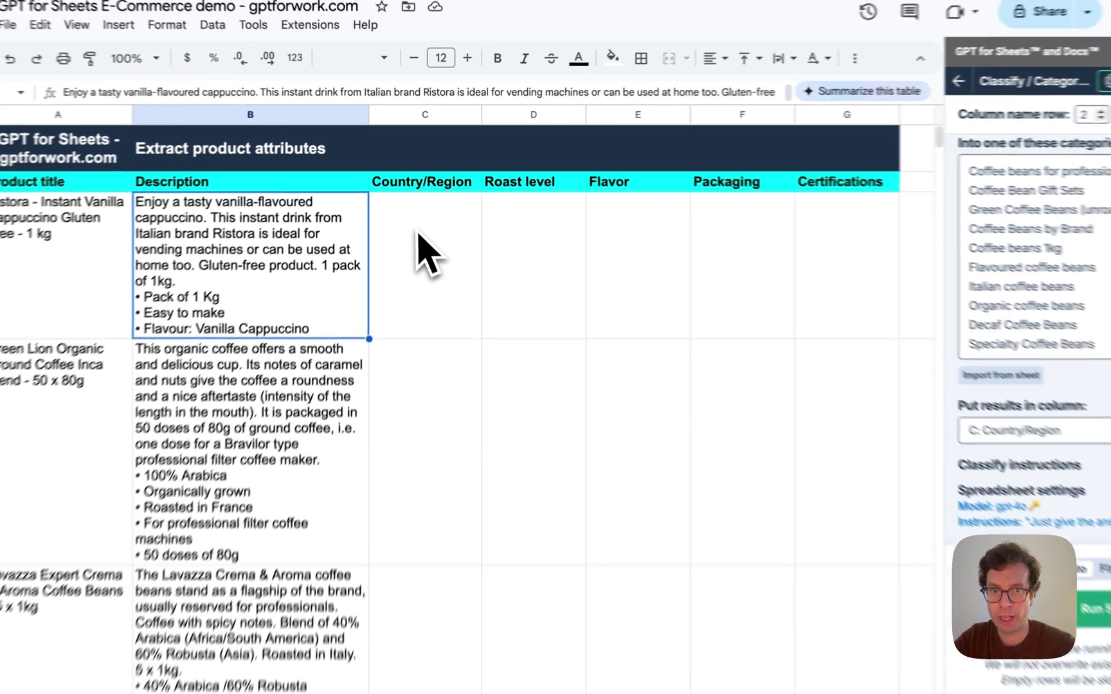
{"action": "left_click", "coordinate": [416, 239]}
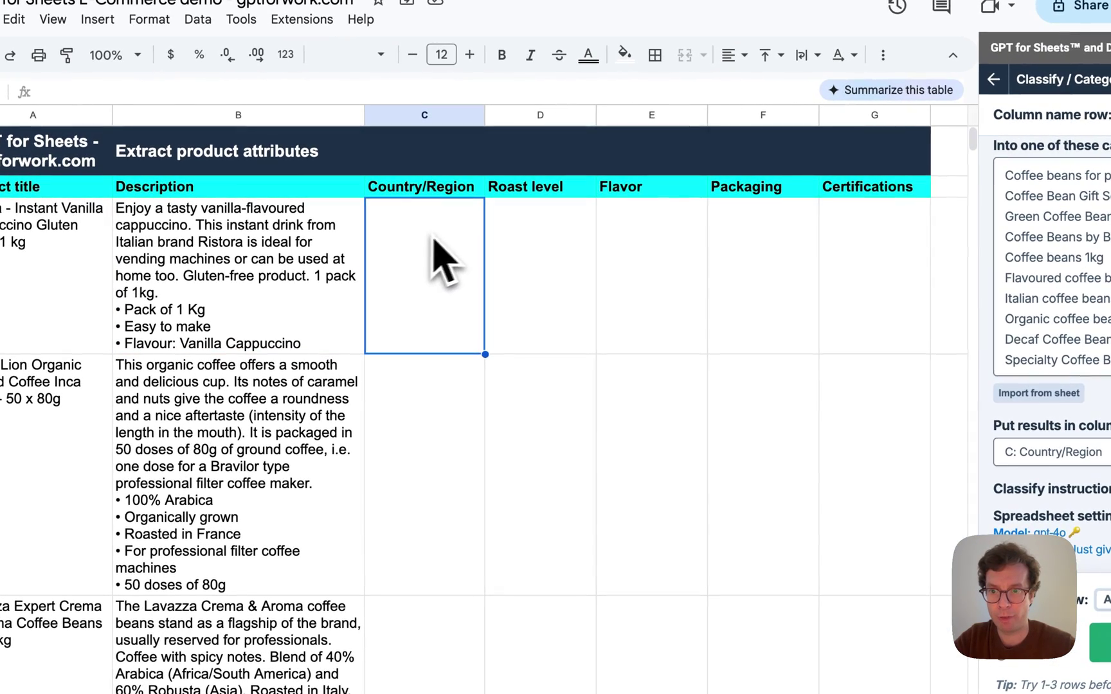
{"action": "left_click_drag", "start_coordinate": [896, 271], "coordinate": [506, 270]}
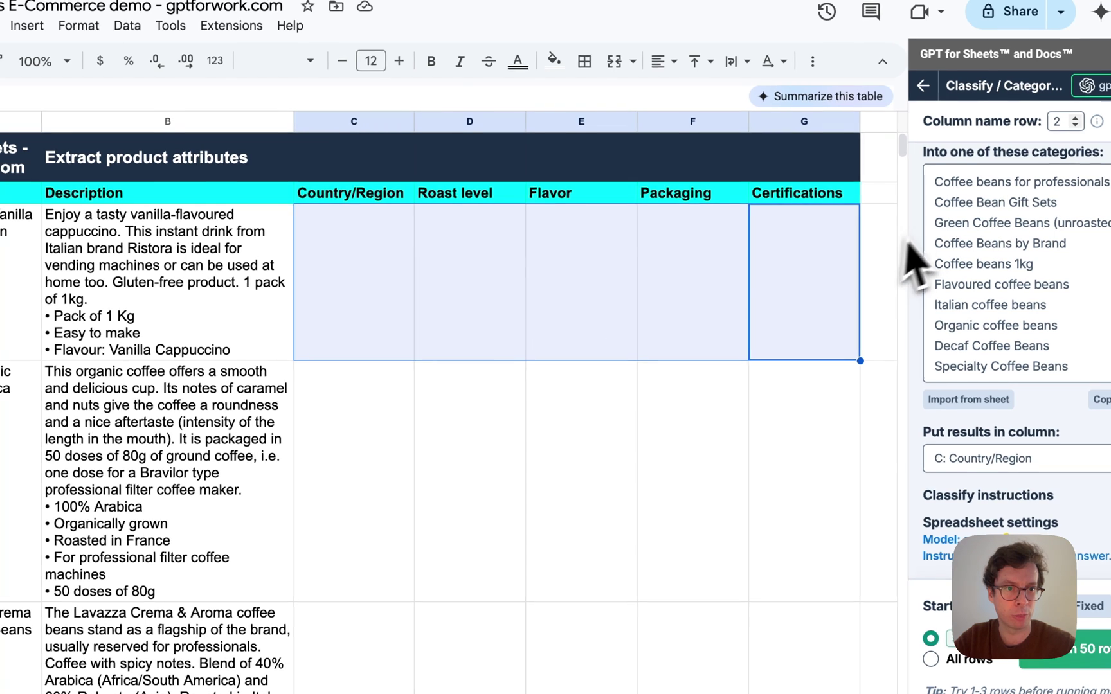
{"action": "left_click", "coordinate": [924, 86]}
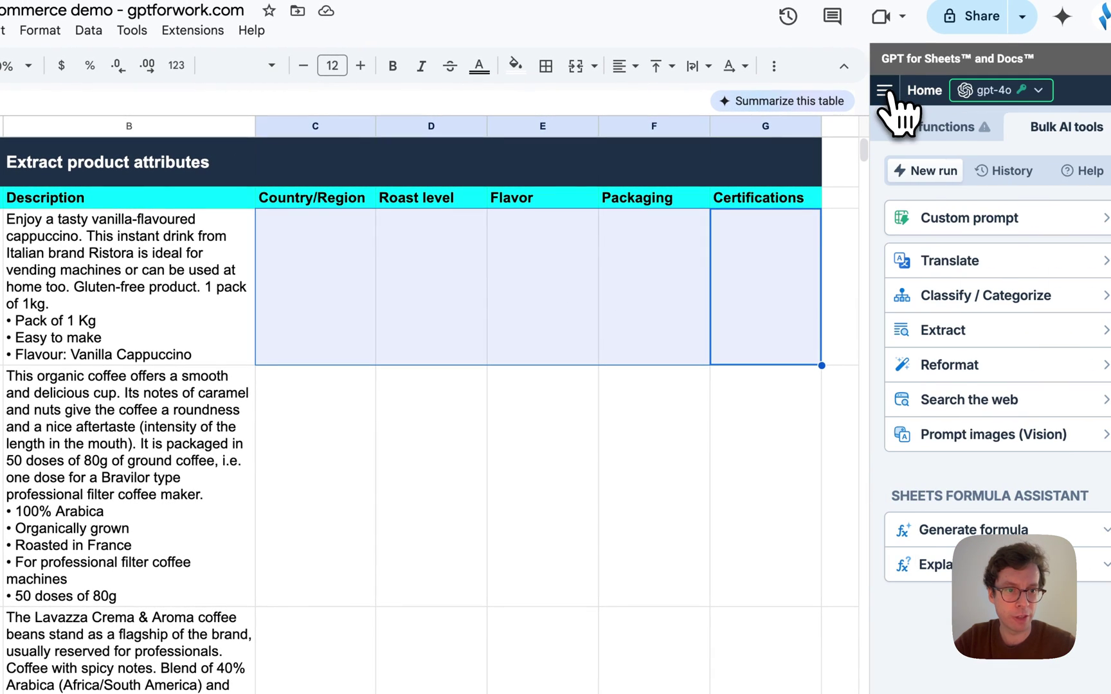
Open the Extract tool and add Country/Region and Roast level as attributes.
{"action": "left_click", "coordinate": [948, 329]}
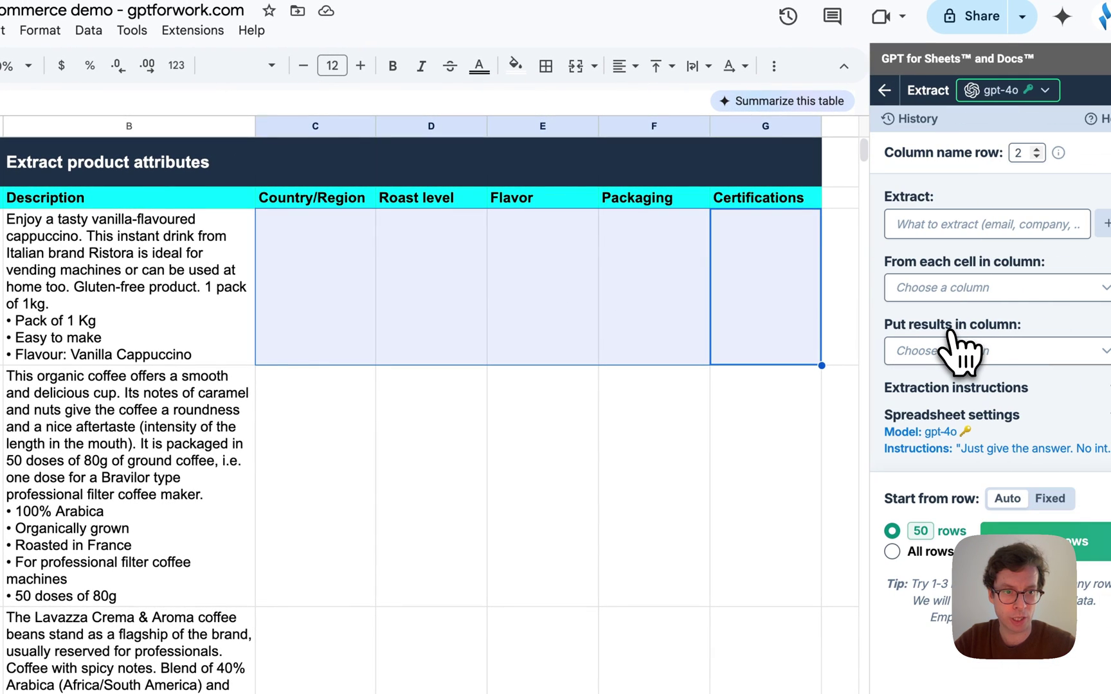
{"action": "left_click", "coordinate": [986, 222]}
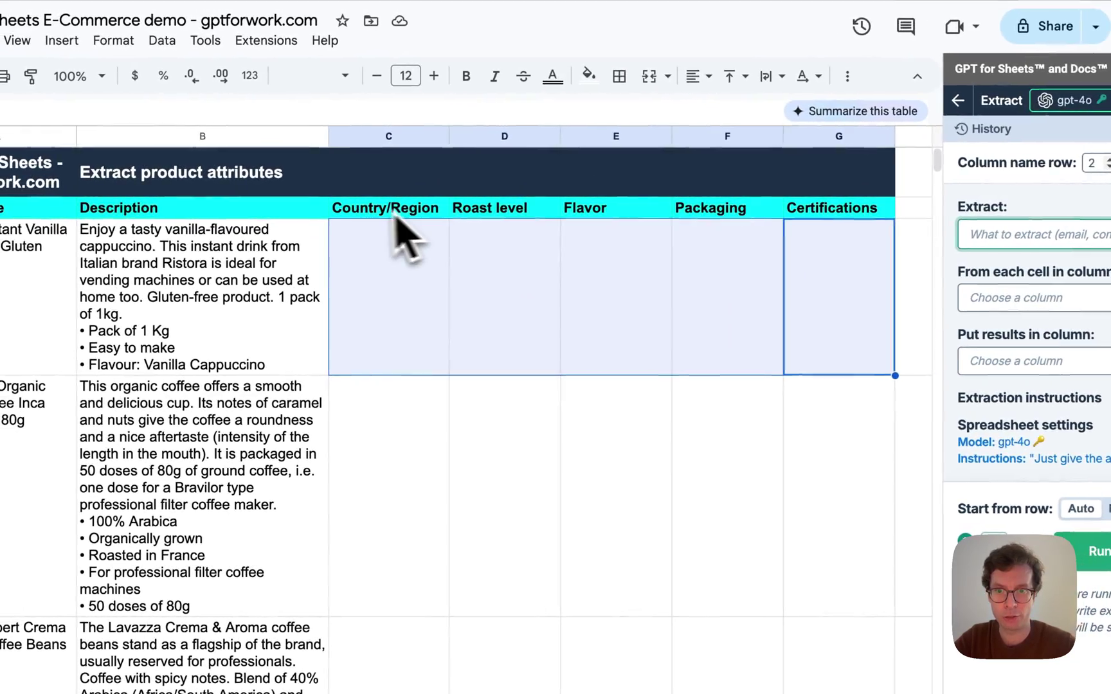
{"action": "left_click", "coordinate": [399, 212]}
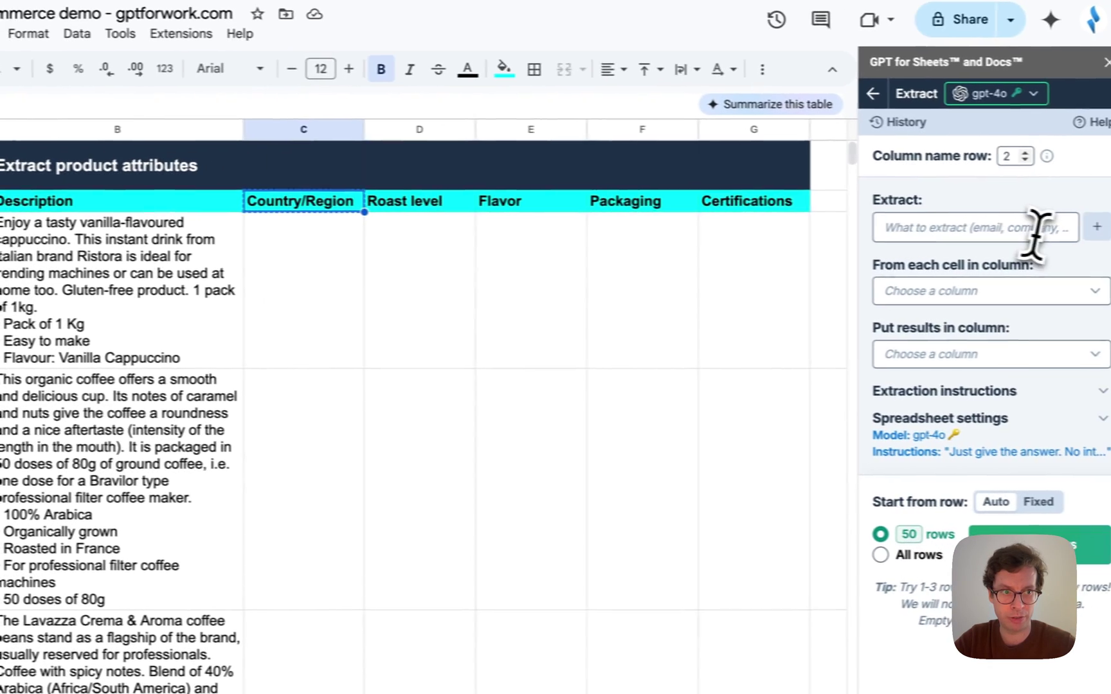
{"action": "left_click", "coordinate": [1099, 237]}
{"action": "type", "text": "Country/Region"}
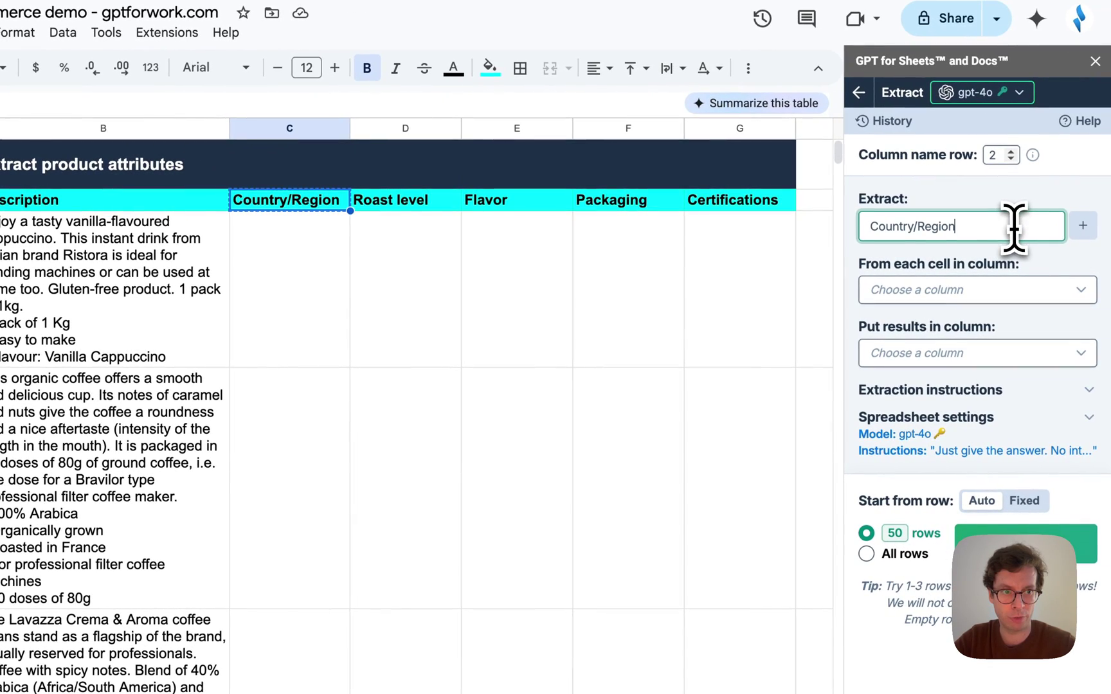
{"action": "left_click", "coordinate": [1085, 225]}
{"action": "left_click", "coordinate": [399, 201]}
{"action": "key", "text": "ctrl+c"}
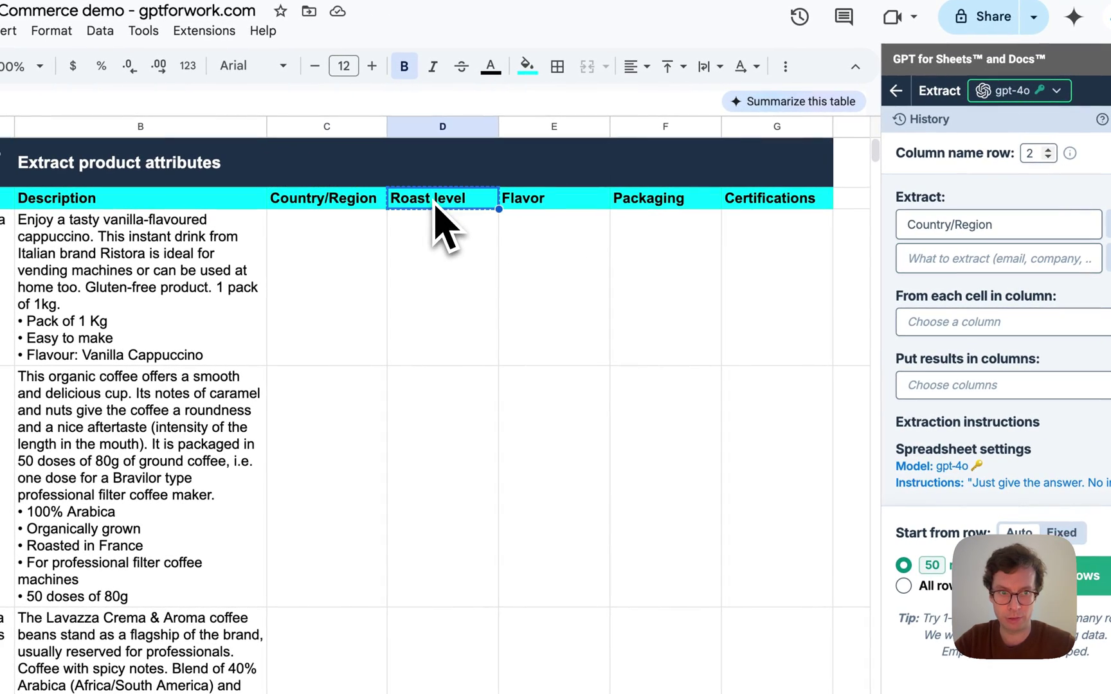
{"action": "left_click", "coordinate": [910, 260]}
{"action": "key", "text": "ctrl+v"}
Add Flavor, Packaging and Certifications as the third to fifth attributes.
{"action": "left_click", "coordinate": [566, 201]}
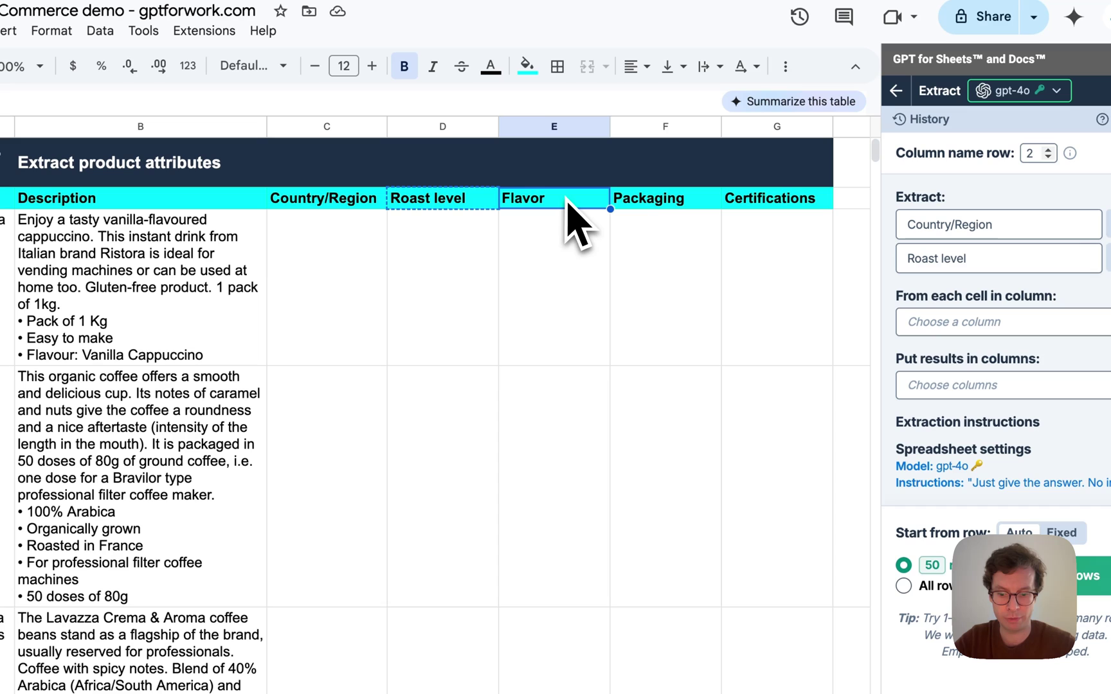
{"action": "key", "text": "ctrl+c"}
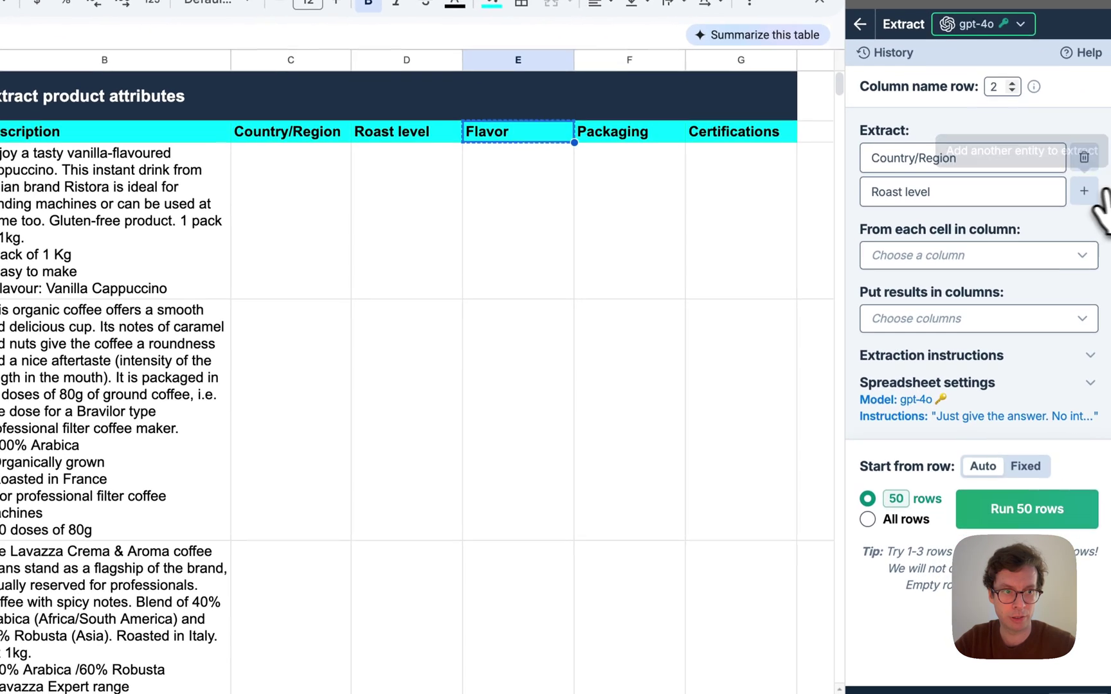
{"action": "left_click", "coordinate": [1100, 193]}
{"action": "key", "text": "ctrl+v"}
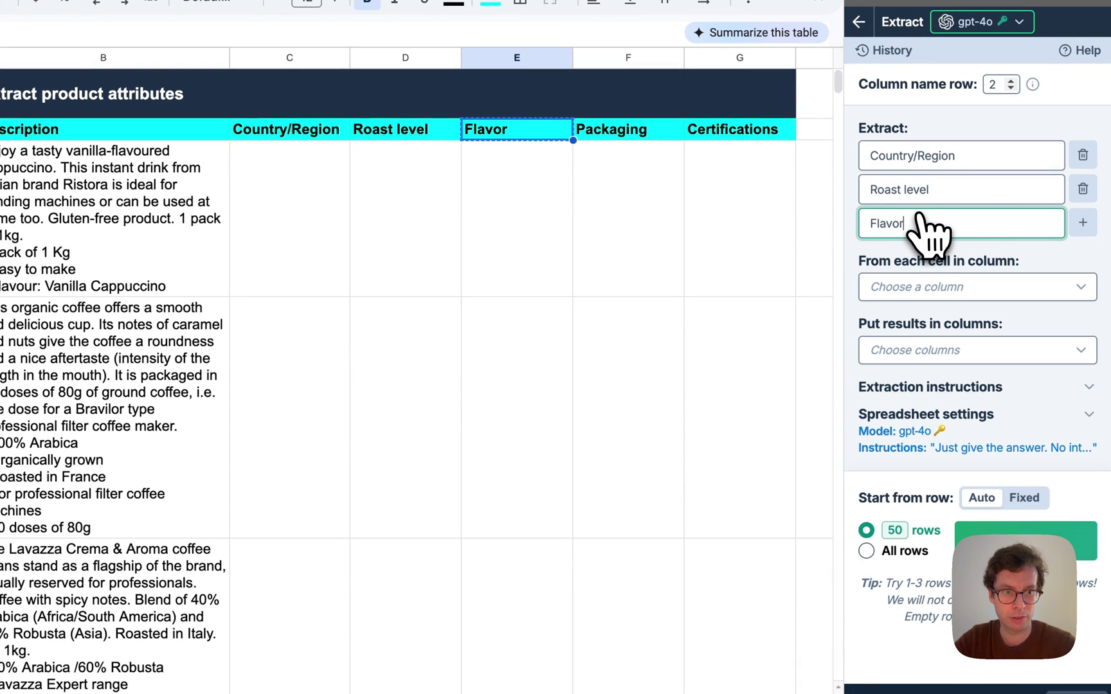
{"action": "left_click", "coordinate": [598, 131]}
{"action": "key", "text": "ctrl+c"}
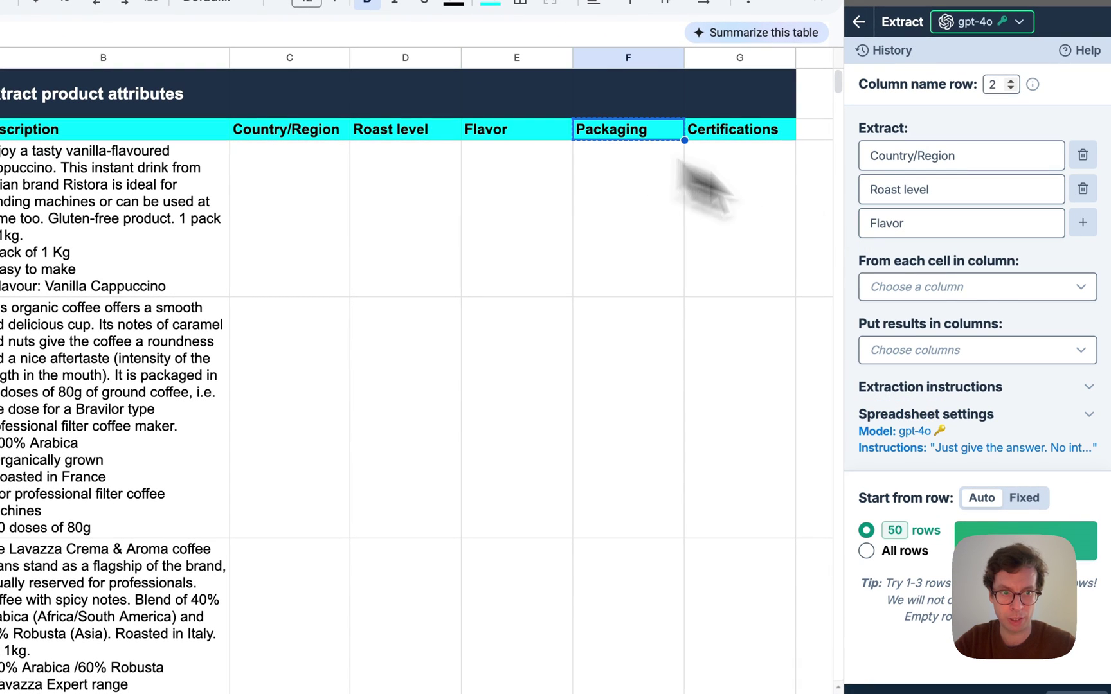
{"action": "left_click", "coordinate": [1082, 222]}
{"action": "left_click", "coordinate": [924, 259]}
{"action": "key", "text": "ctrl+v"}
{"action": "left_click", "coordinate": [745, 132]}
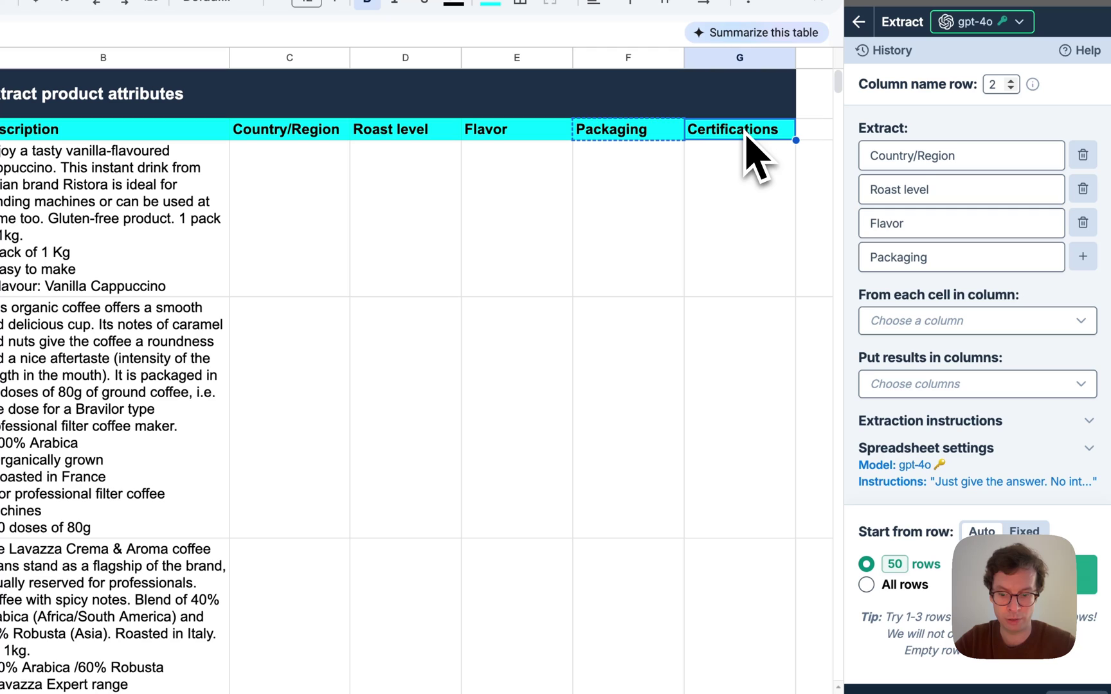
{"action": "left_click", "coordinate": [1082, 257]}
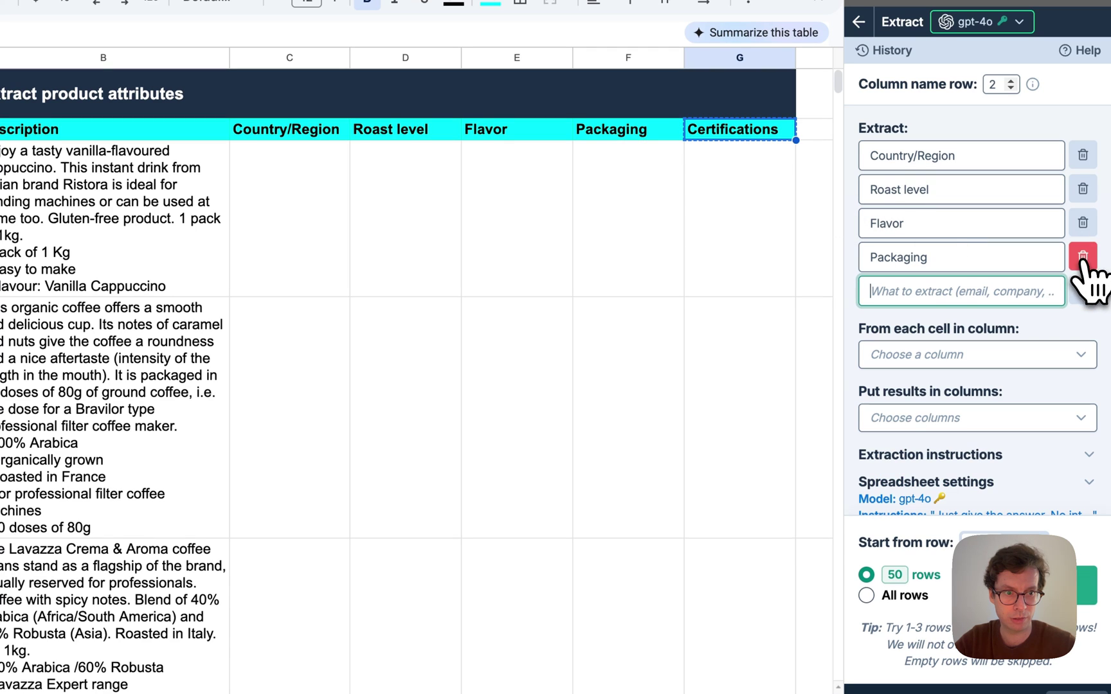
{"action": "key", "text": "ctrl+v"}
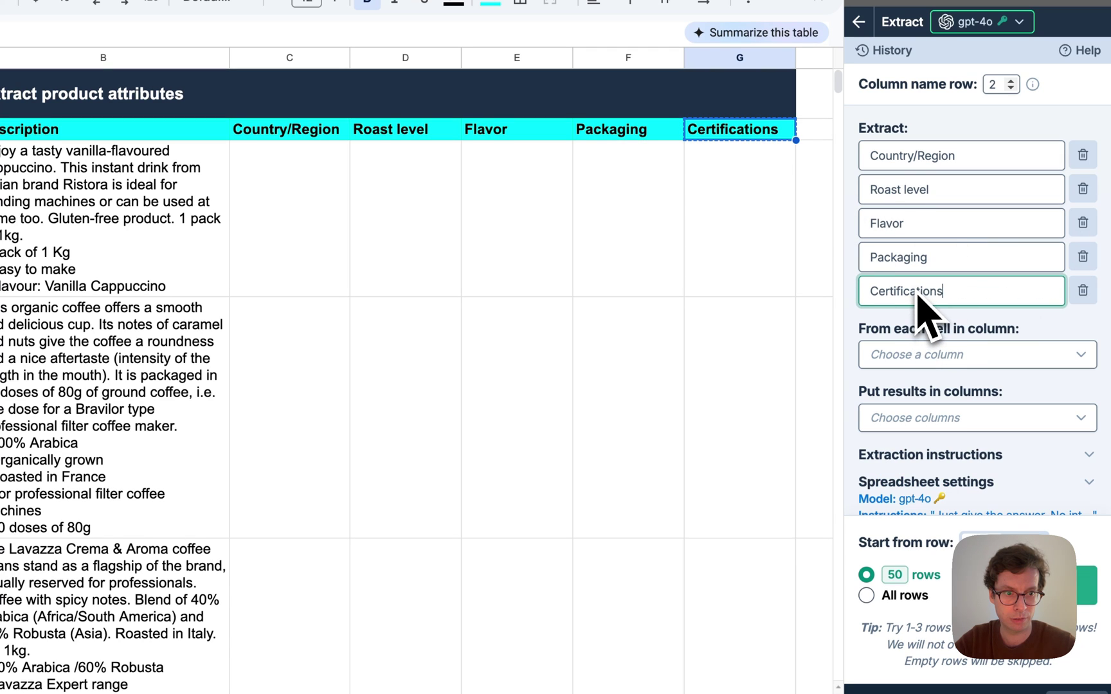
Extract from B: Description and put results in columns C, D, E, F, G.
{"action": "left_click", "coordinate": [917, 362]}
{"action": "left_click", "coordinate": [930, 397]}
{"action": "left_click", "coordinate": [1000, 417]}
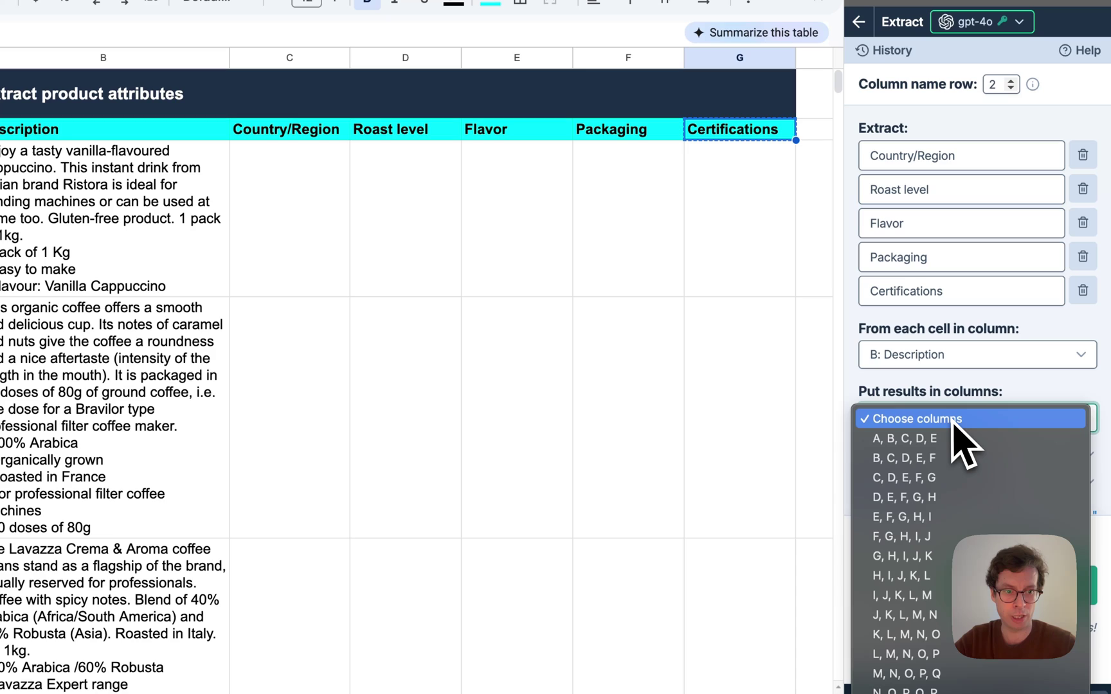
{"action": "left_click", "coordinate": [964, 477]}
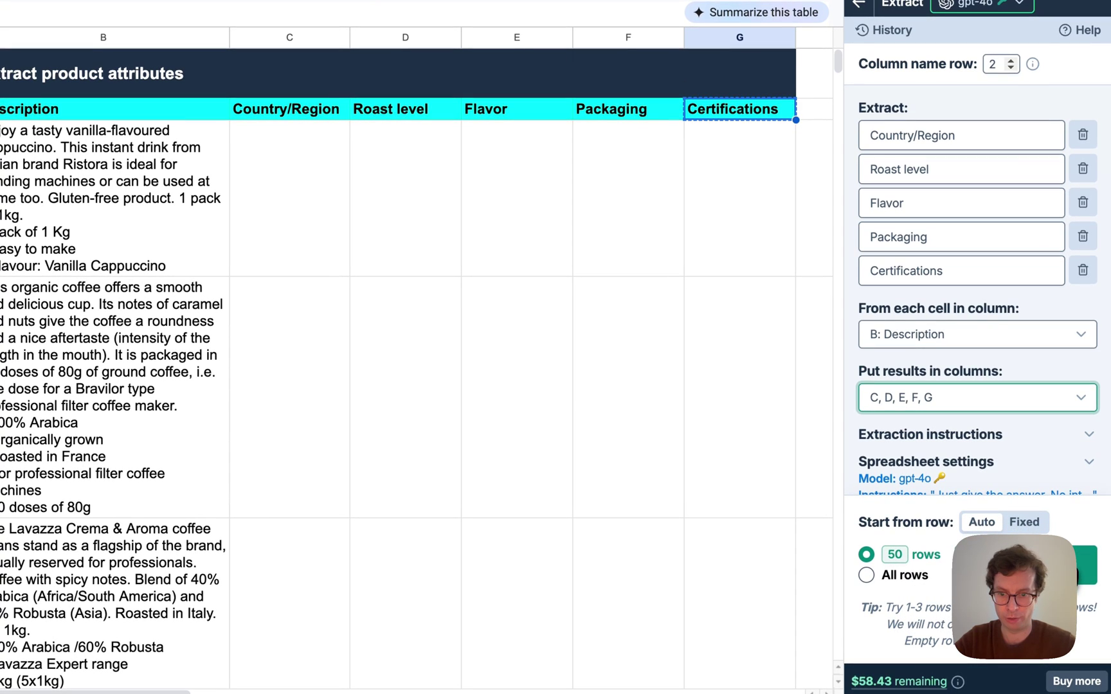
Run the attribute extraction for 50 products and inspect the first results.
{"action": "left_click", "coordinate": [1028, 565]}
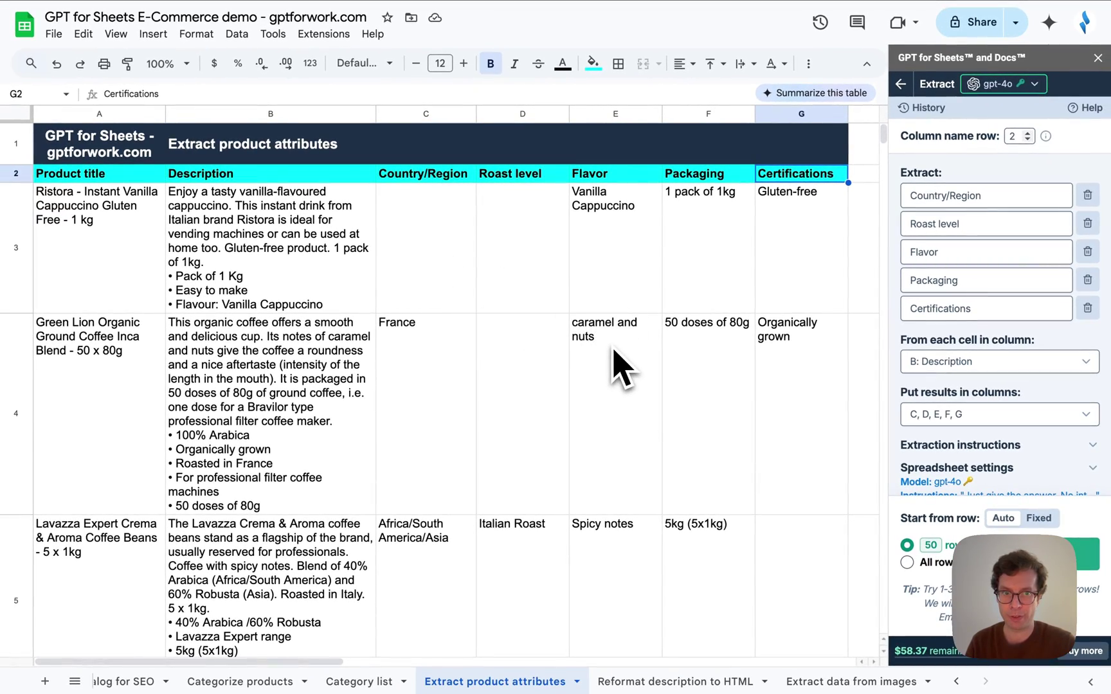
{"action": "left_click", "coordinate": [628, 289]}
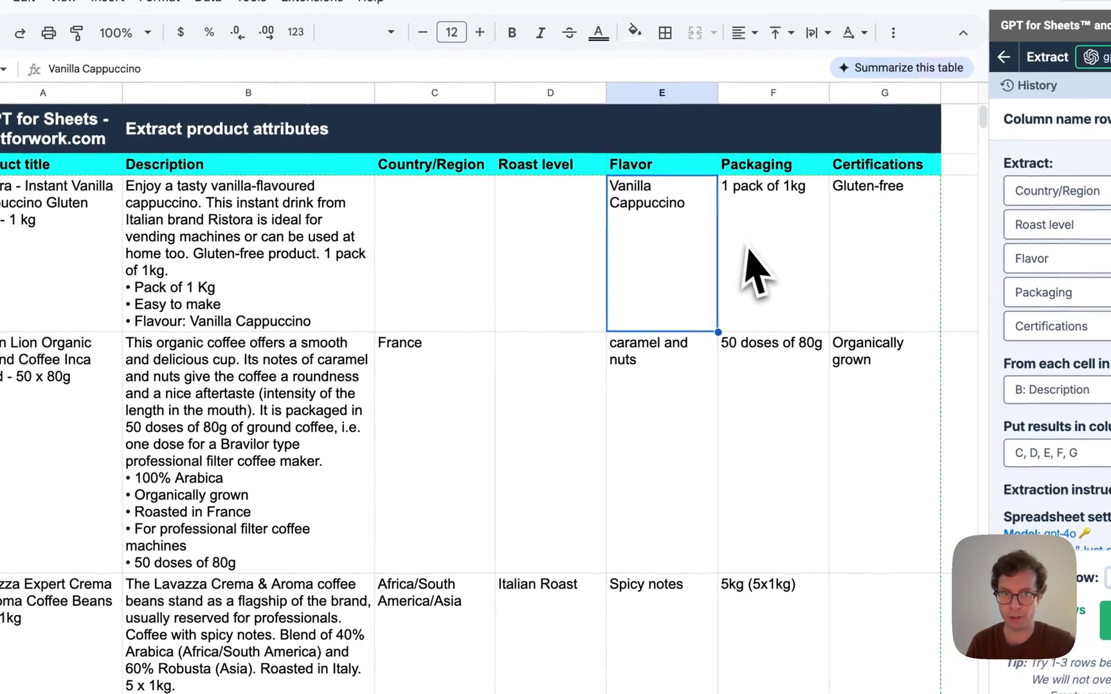
{"action": "left_click", "coordinate": [749, 271]}
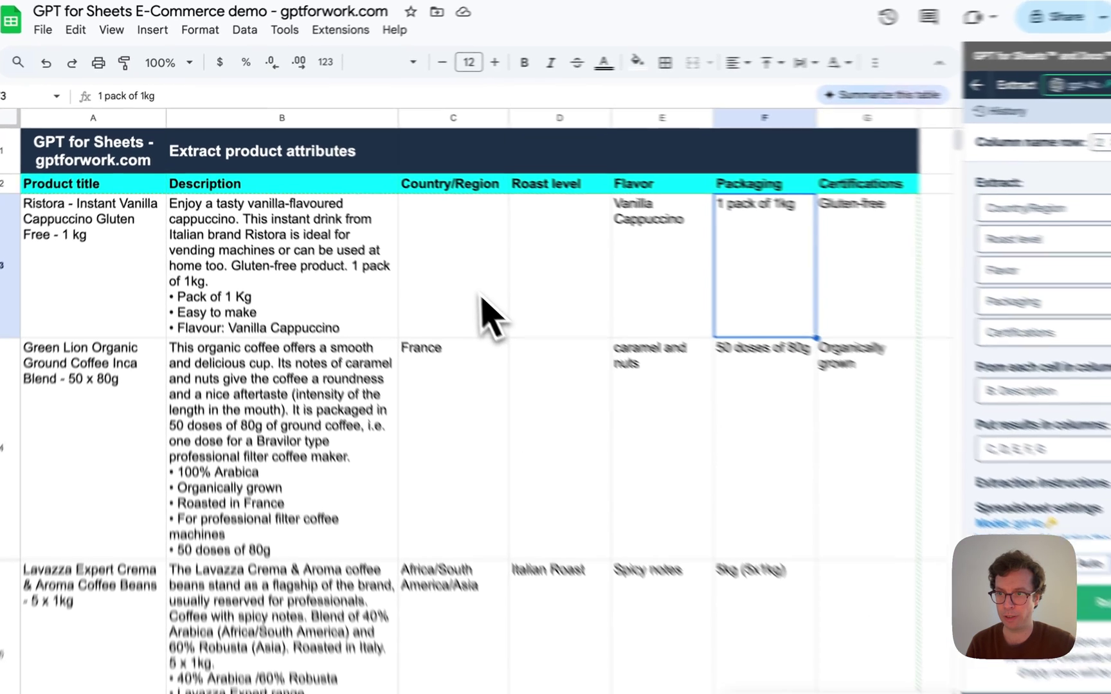
{"action": "left_click", "coordinate": [447, 263]}
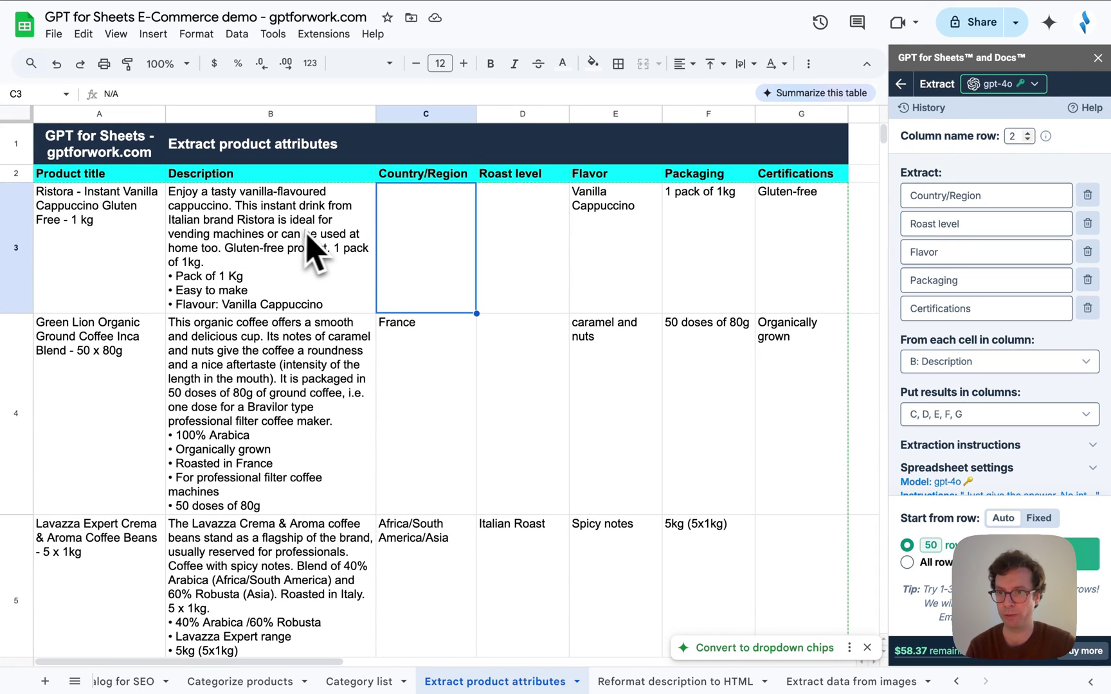
{"action": "scroll", "coordinate": [318, 248], "scroll_direction": "down", "scroll_amount": 1}
{"action": "scroll", "coordinate": [318, 248], "scroll_direction": "up", "scroll_amount": 1}
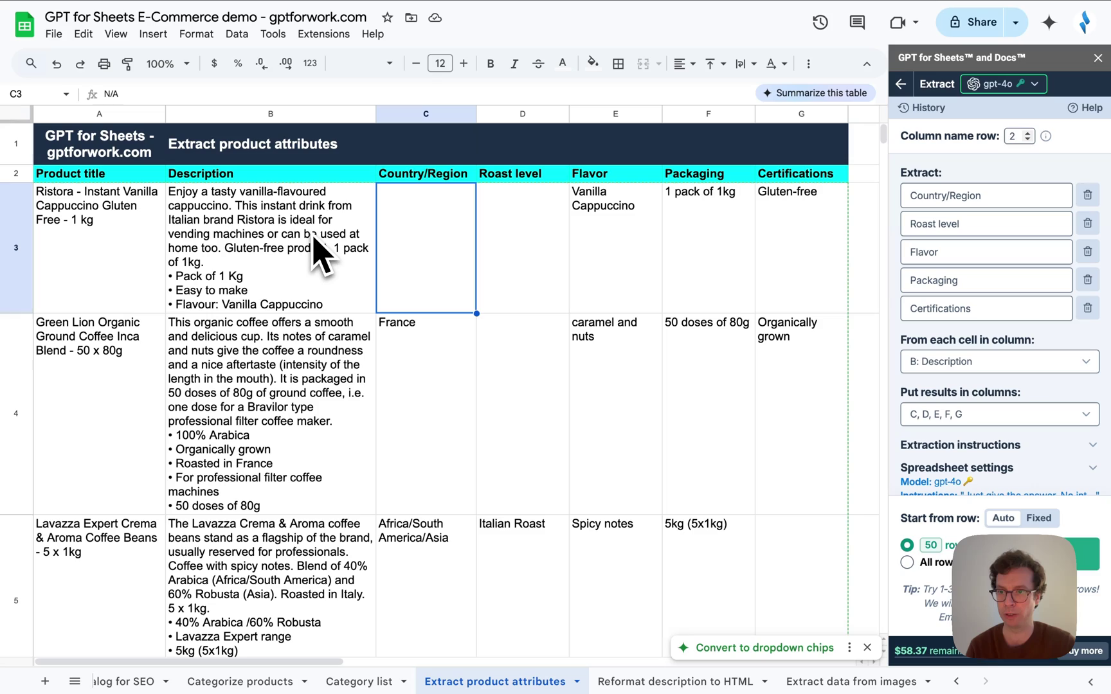
{"action": "scroll", "coordinate": [310, 373], "scroll_direction": "down", "scroll_amount": 2}
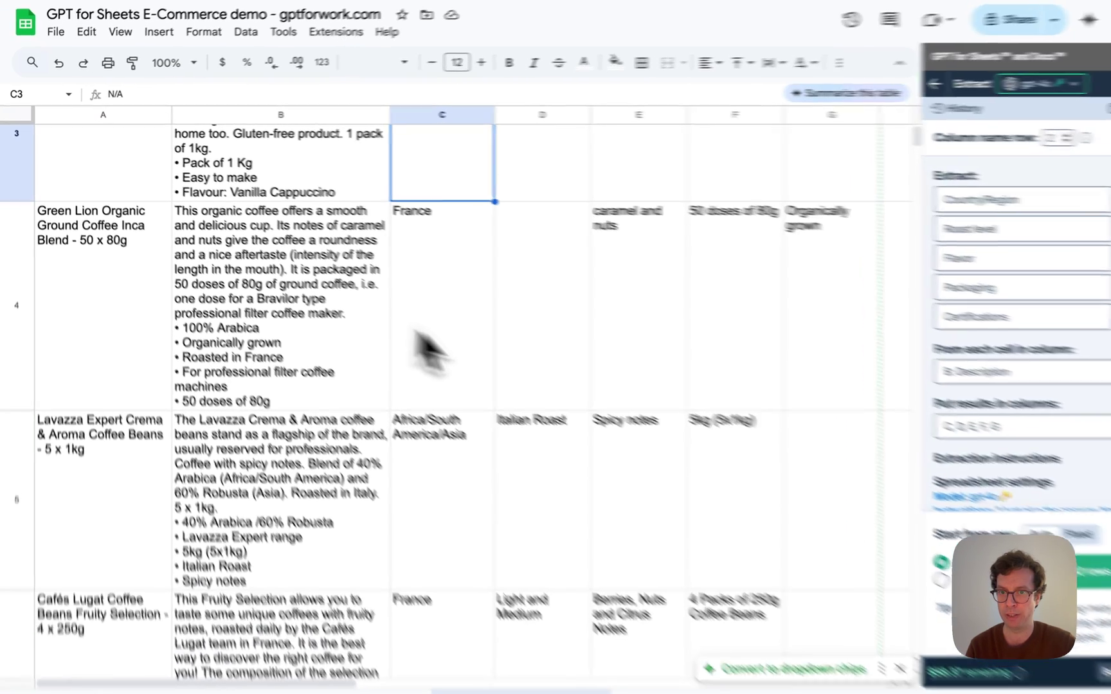
{"action": "left_click", "coordinate": [432, 350]}
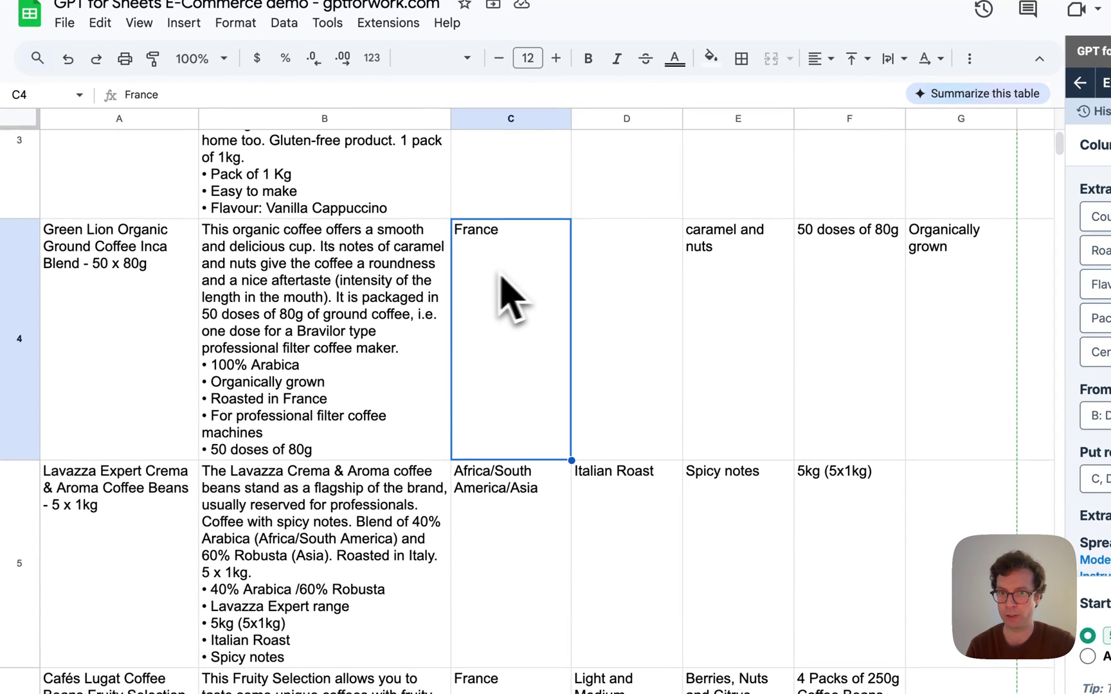
{"action": "scroll", "coordinate": [511, 276], "scroll_direction": "up", "scroll_amount": 3}
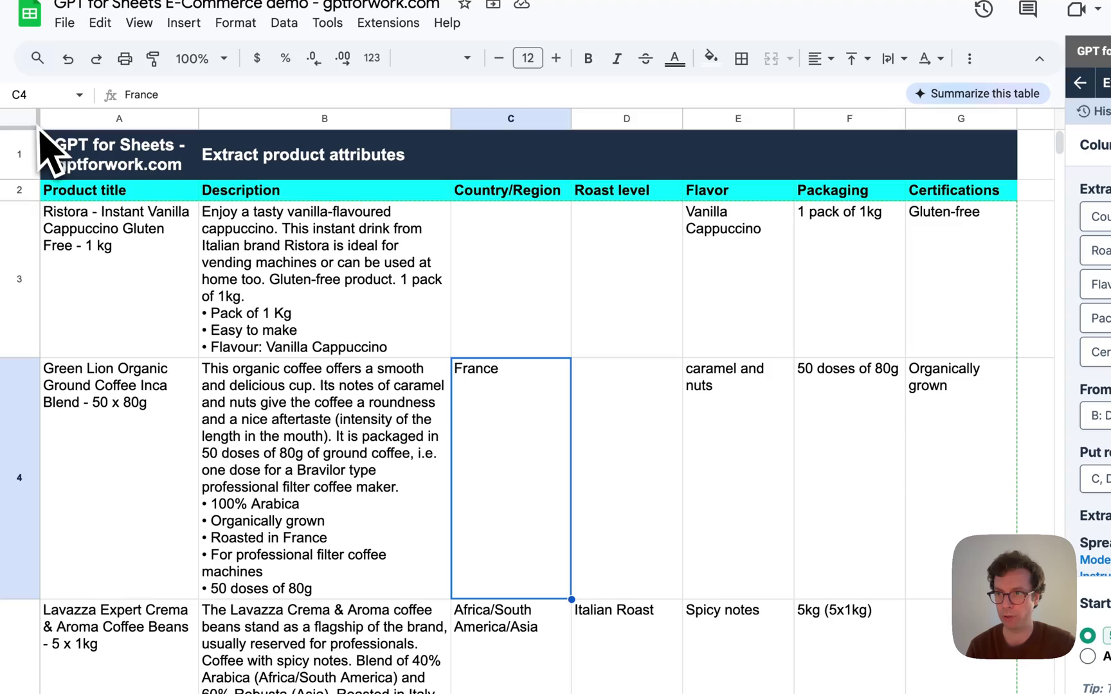
Freeze rows 1–2 and check the Green Lion product's extracted packaging and certification.
{"action": "left_click_drag", "start_coordinate": [26, 125], "coordinate": [33, 201]}
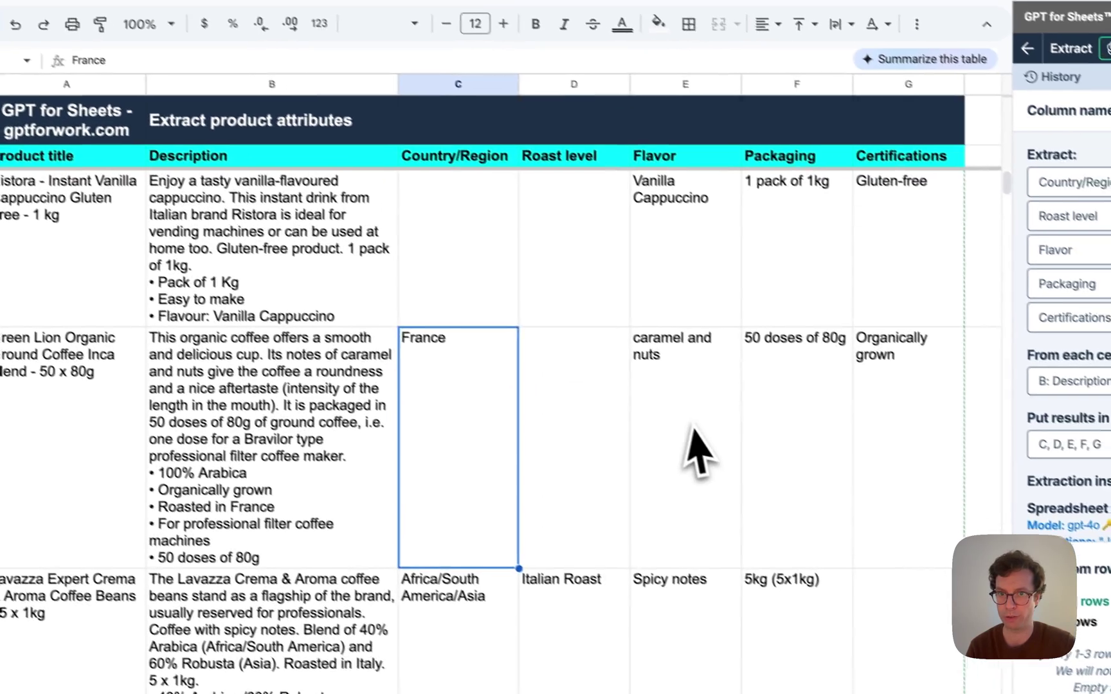
{"action": "scroll", "coordinate": [756, 492], "scroll_direction": "down", "scroll_amount": 2}
{"action": "scroll", "coordinate": [691, 447], "scroll_direction": "down", "scroll_amount": 1}
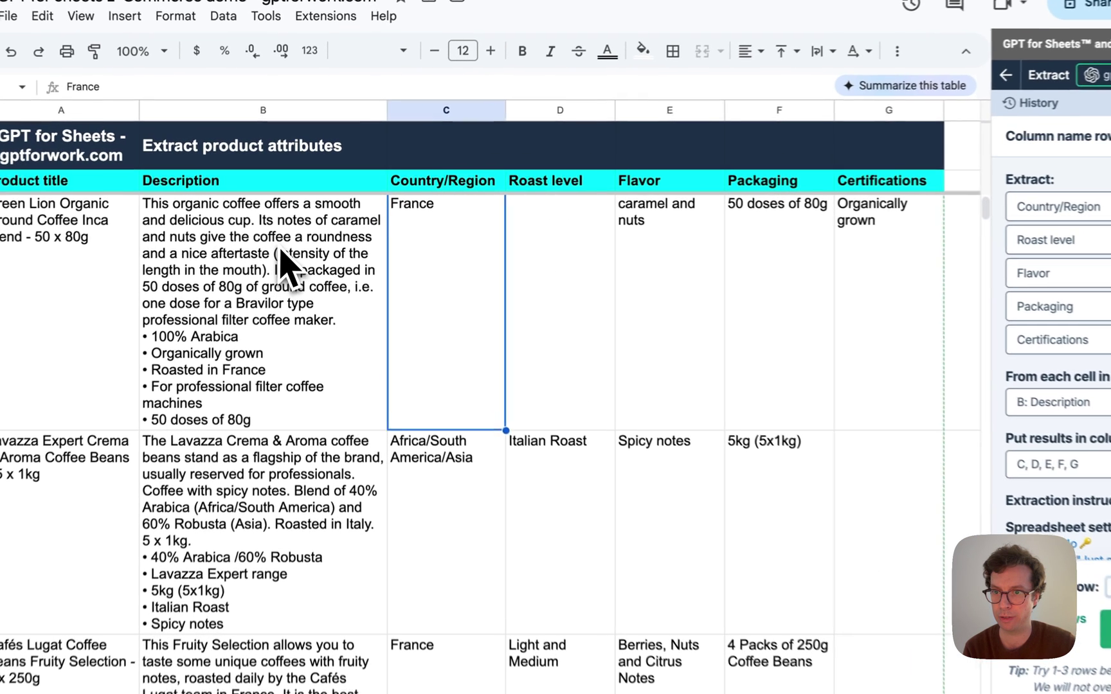
{"action": "left_click", "coordinate": [287, 249]}
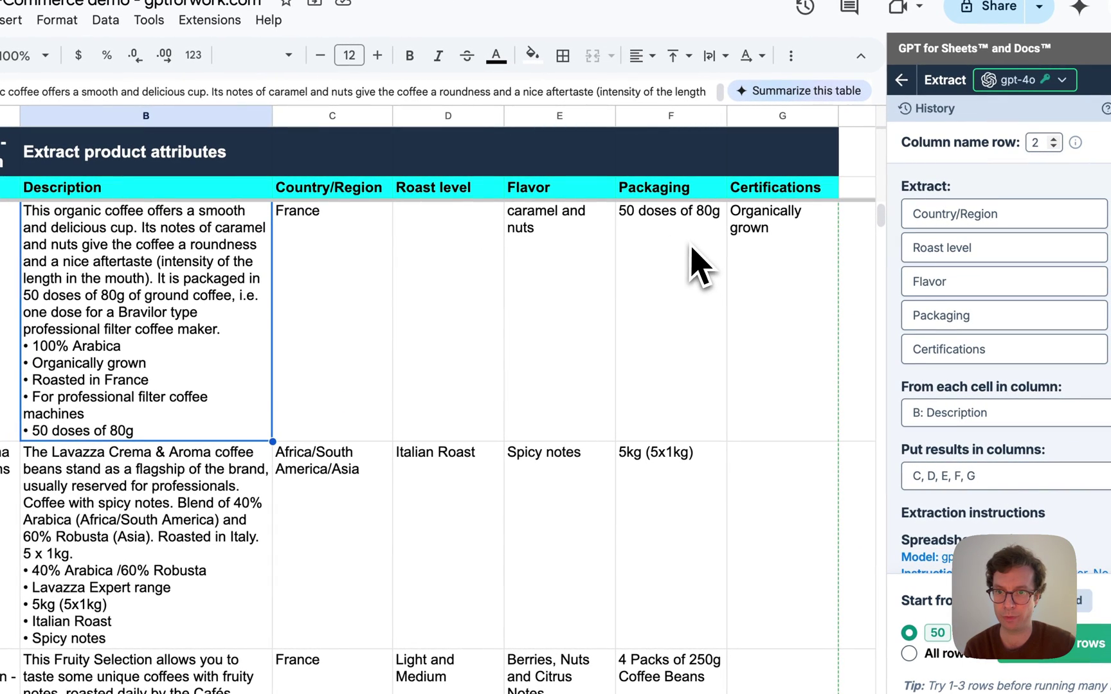
{"action": "left_click", "coordinate": [830, 238]}
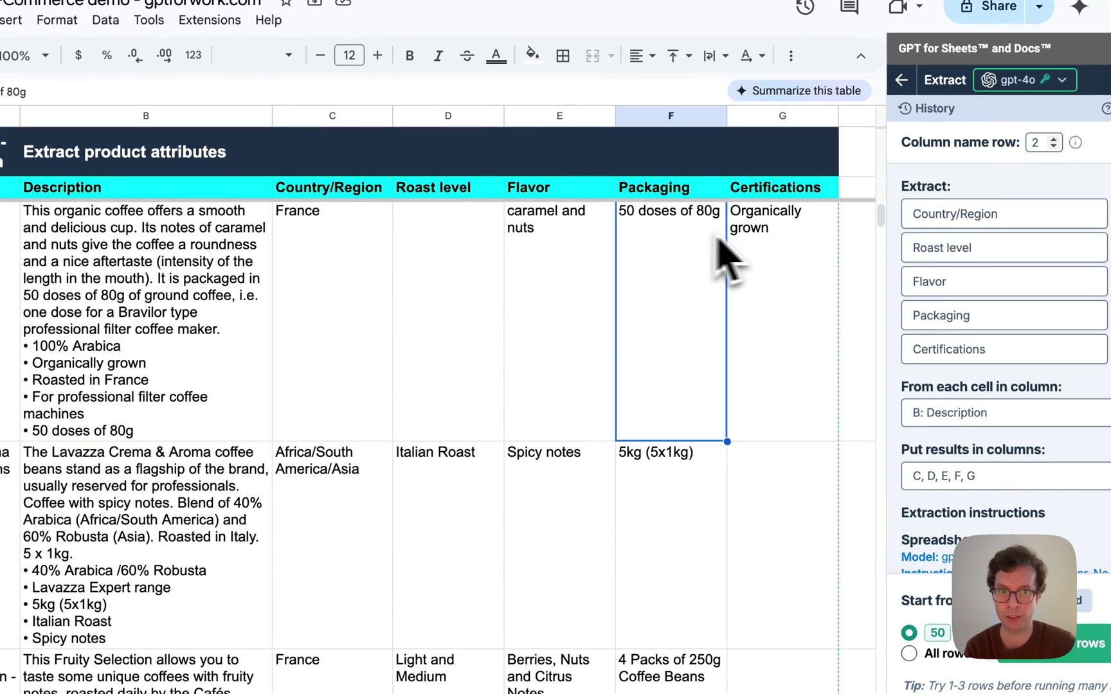
{"action": "left_click", "coordinate": [766, 277]}
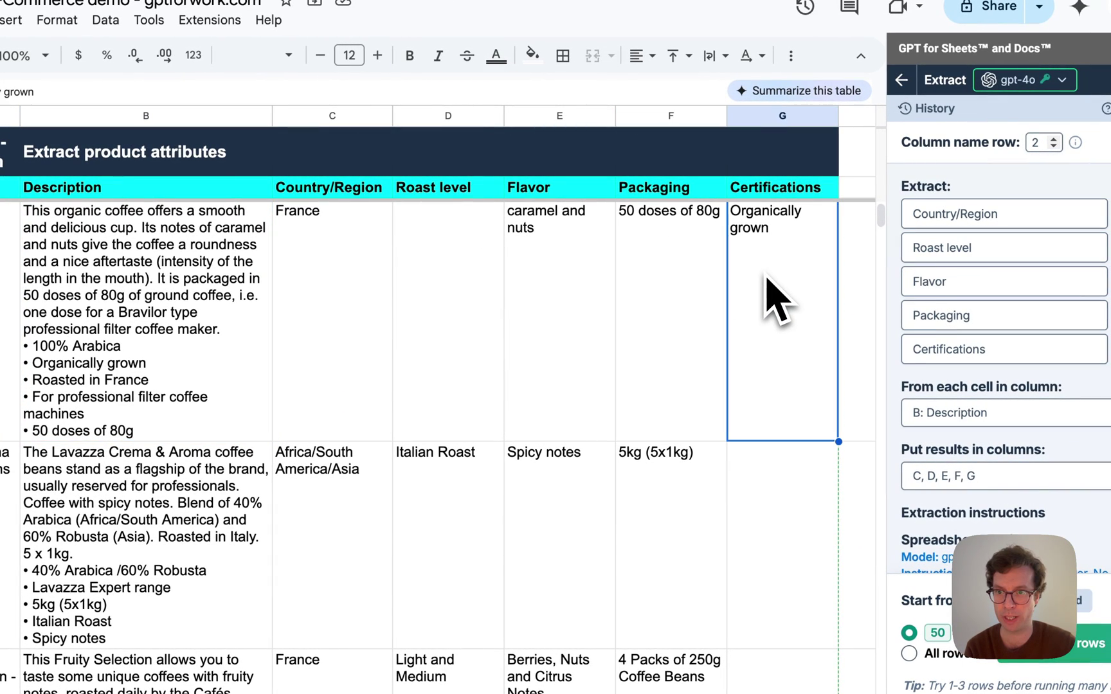
{"action": "scroll", "coordinate": [766, 298], "scroll_direction": "down", "scroll_amount": 5}
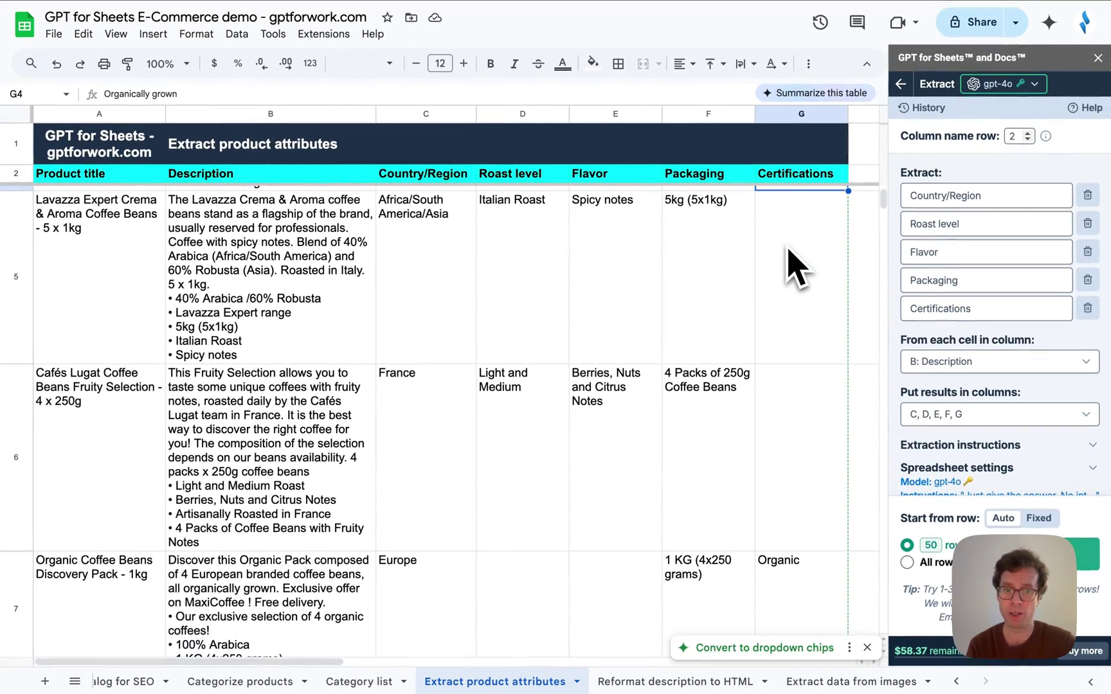
{"action": "scroll", "coordinate": [796, 267], "scroll_direction": "down", "scroll_amount": 3}
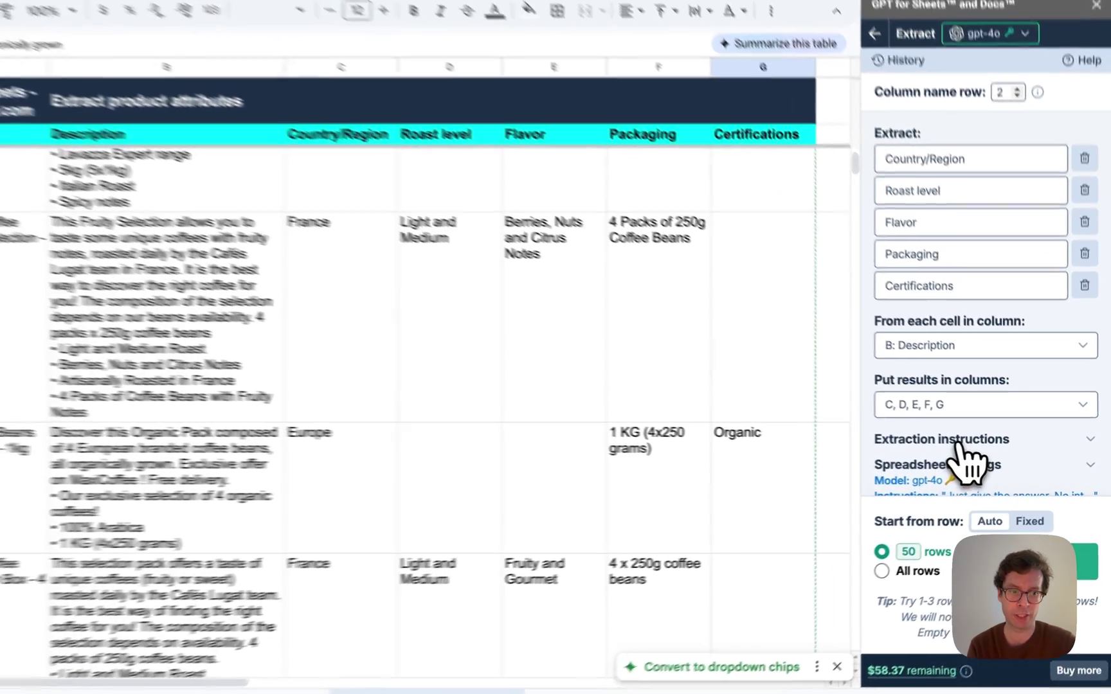
Expand the Extraction instructions field in the GPT for Sheets panel.
{"action": "left_click", "coordinate": [980, 450]}
{"action": "scroll", "coordinate": [990, 462], "scroll_direction": "down", "scroll_amount": 2}
{"action": "left_click", "coordinate": [970, 375]}
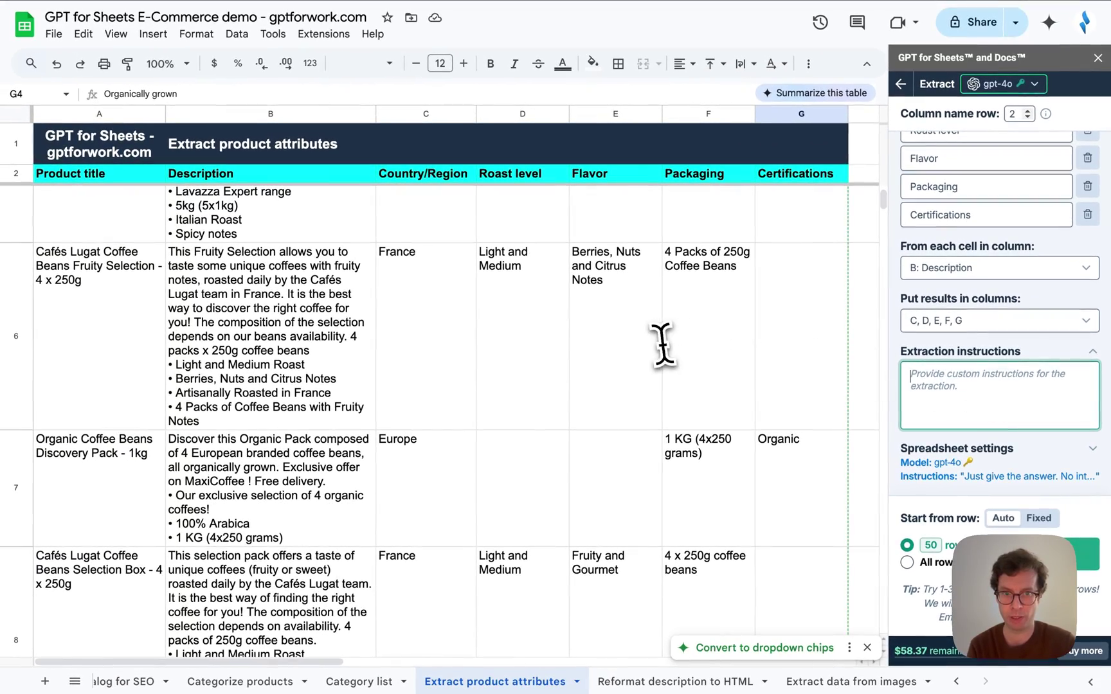
{"action": "scroll", "coordinate": [662, 344], "scroll_direction": "down", "scroll_amount": 15}
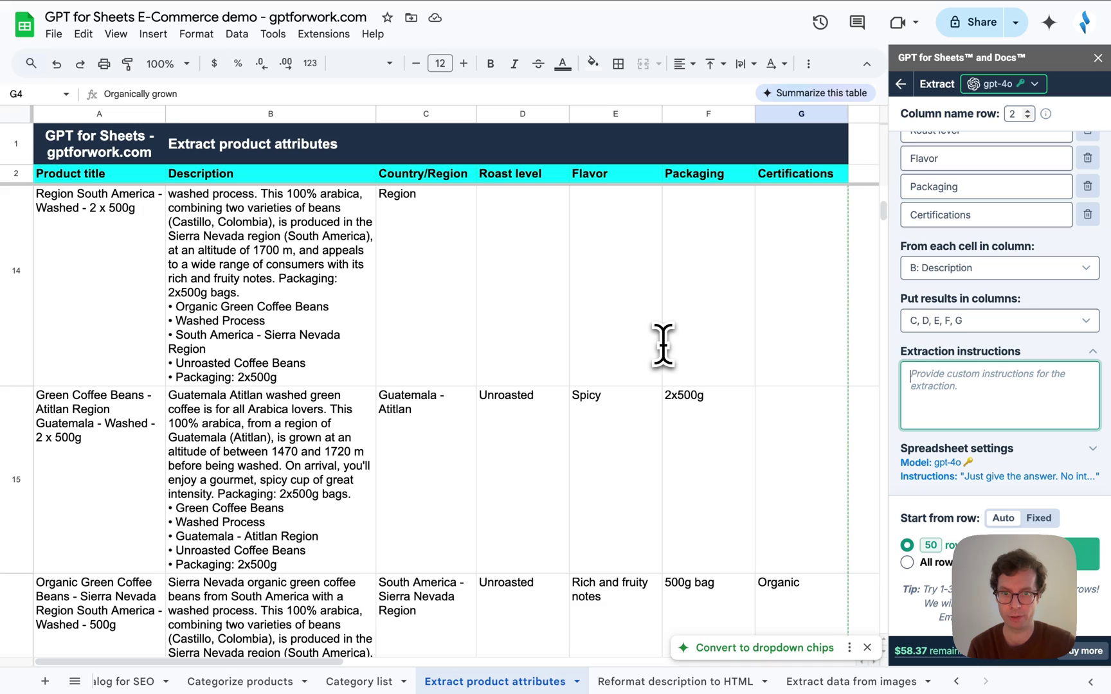
{"action": "scroll", "coordinate": [662, 344], "scroll_direction": "down", "scroll_amount": 10}
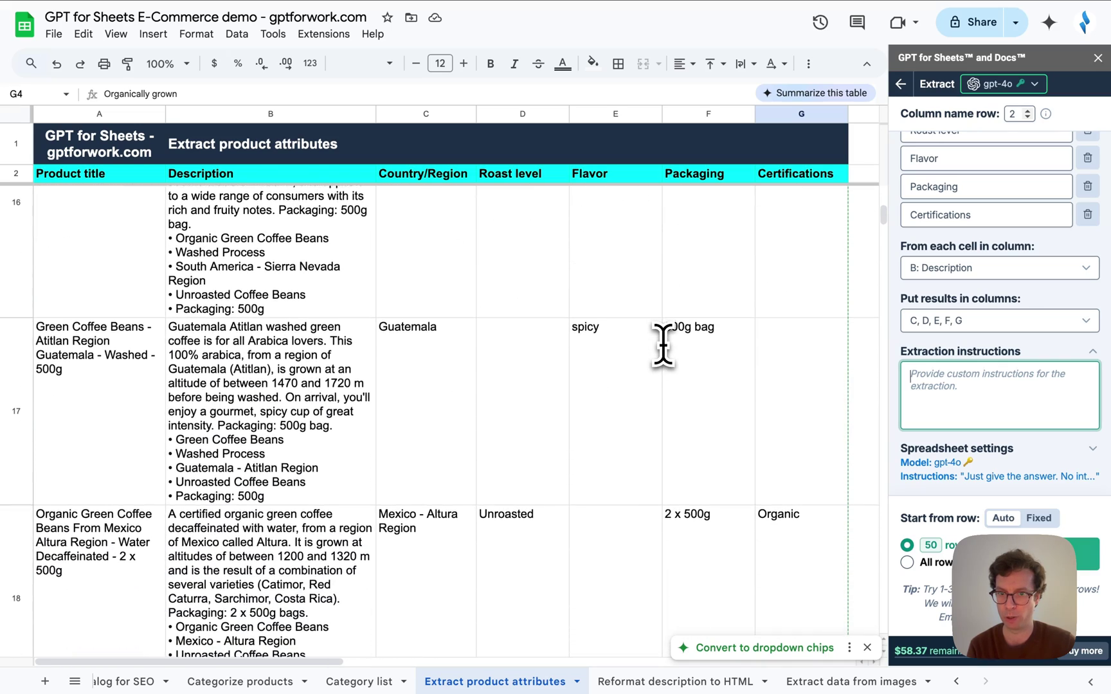
{"action": "scroll", "coordinate": [662, 344], "scroll_direction": "down", "scroll_amount": 5}
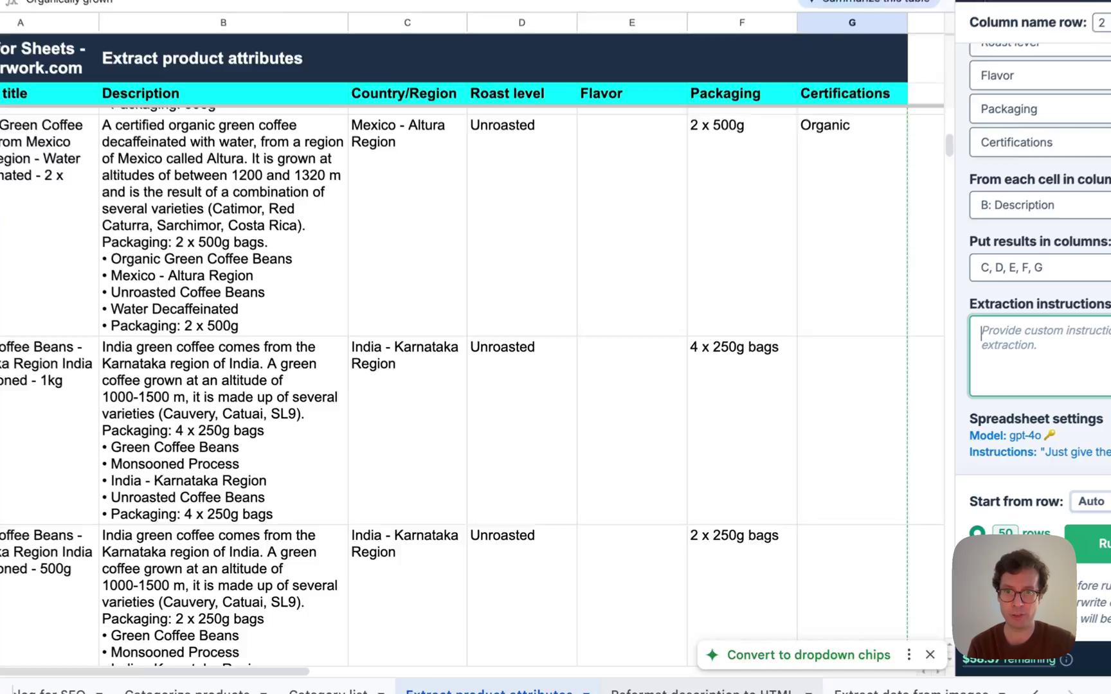
On the Reformat description to HTML sheet, open the Reformat tool from the bulk AI tools.
{"action": "left_click", "coordinate": [626, 681]}
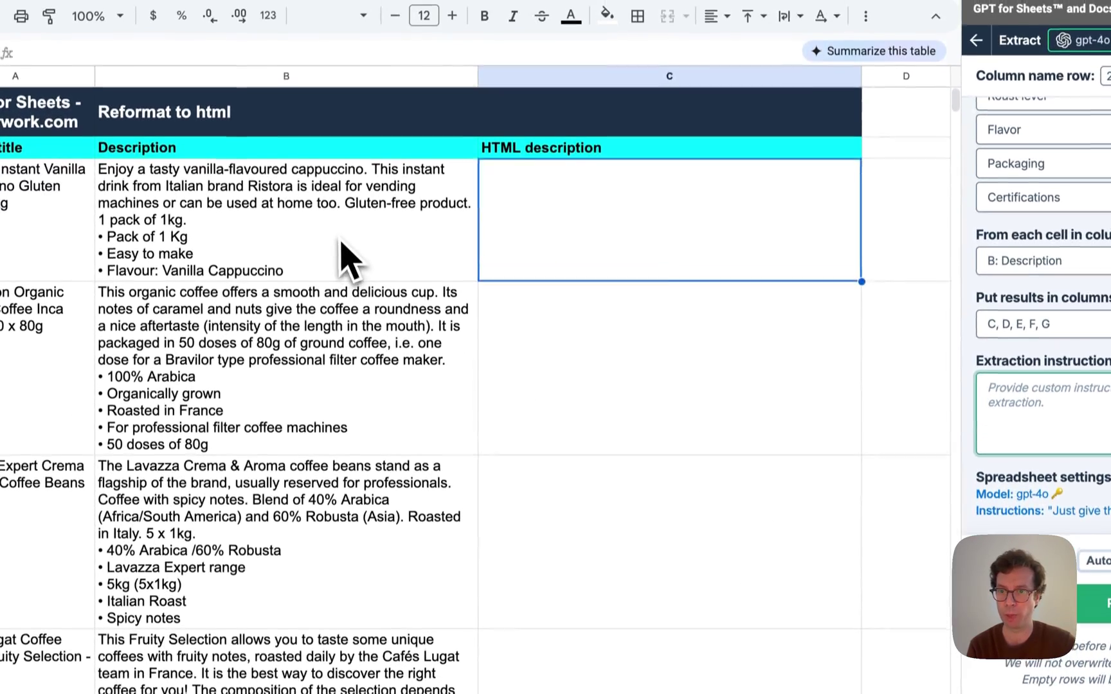
{"action": "left_click", "coordinate": [334, 144]}
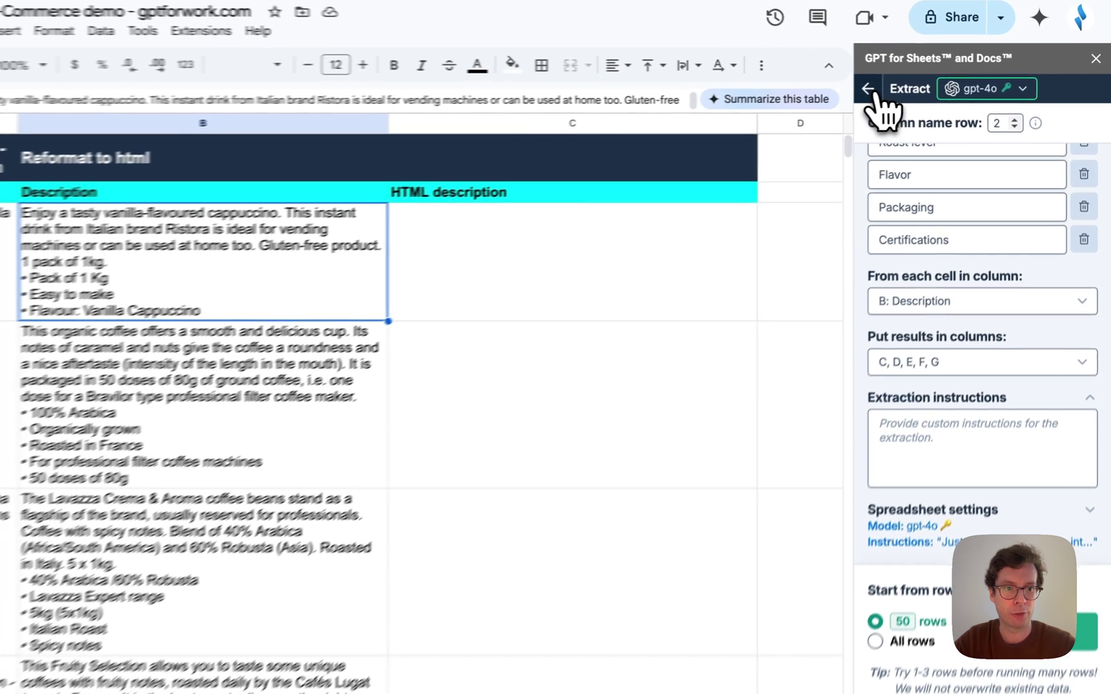
{"action": "left_click", "coordinate": [902, 84]}
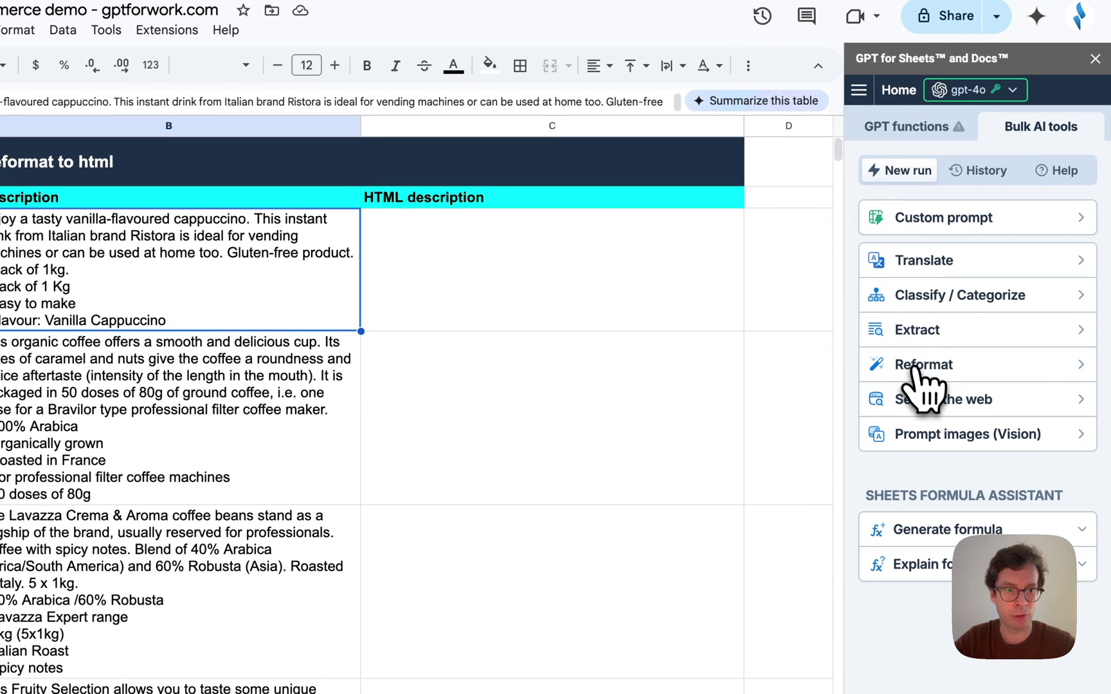
{"action": "left_click", "coordinate": [951, 373]}
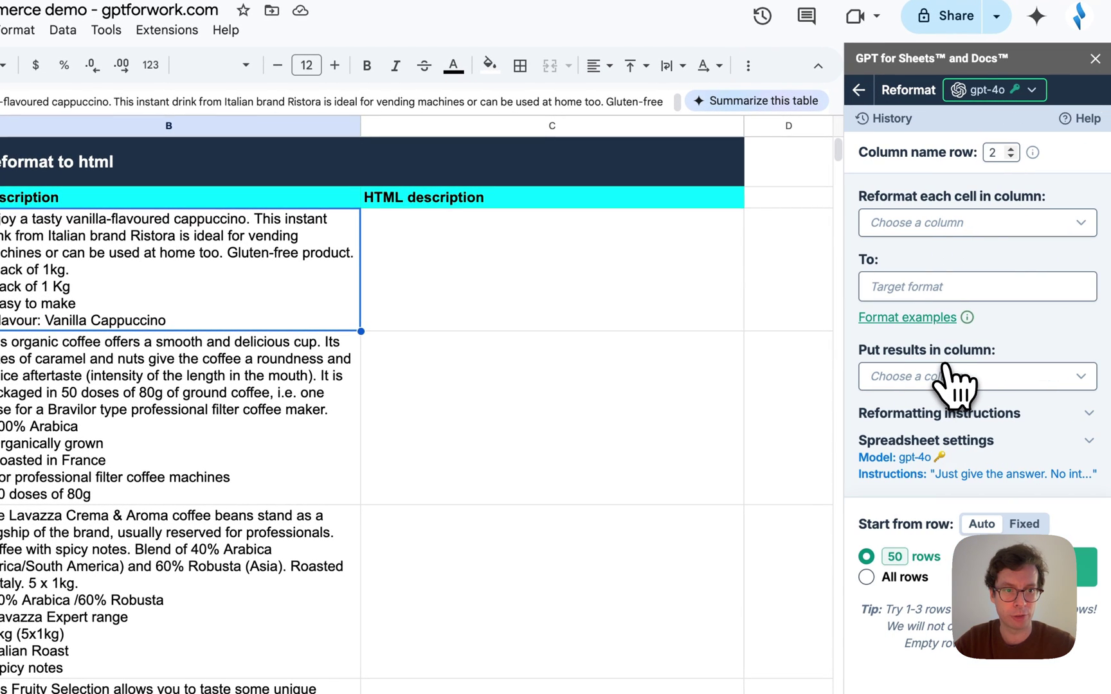
Reformat B: Description to html, output to C: HTML description, and change the row count to 3.
{"action": "left_click", "coordinate": [951, 235]}
{"action": "left_click", "coordinate": [919, 264]}
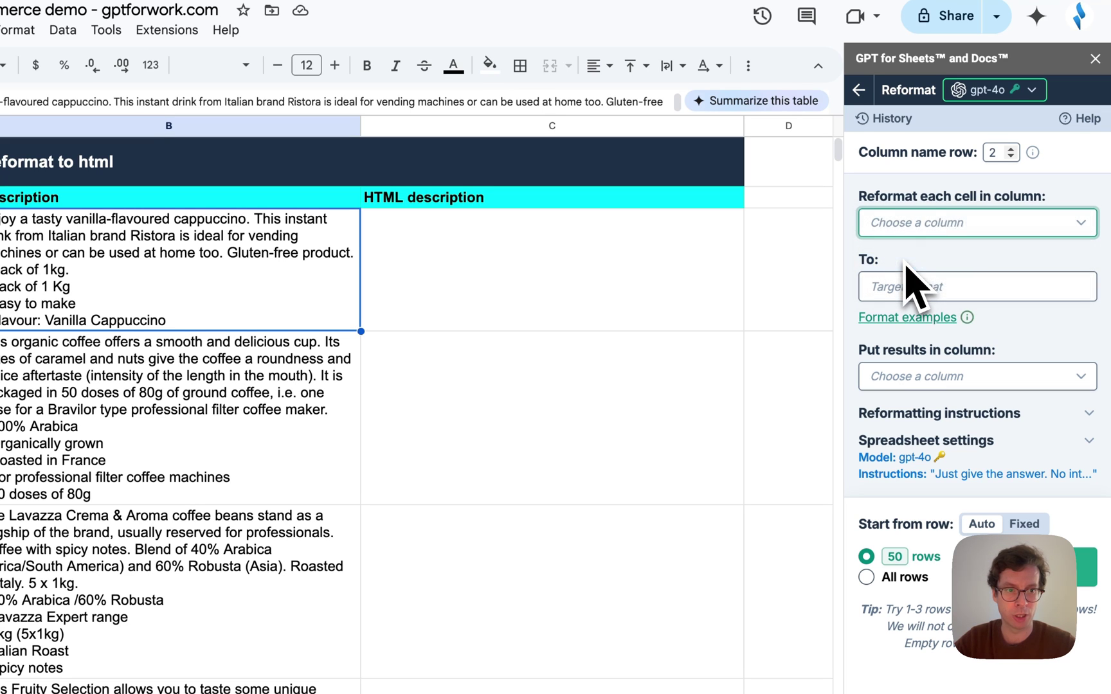
{"action": "left_click", "coordinate": [943, 289]}
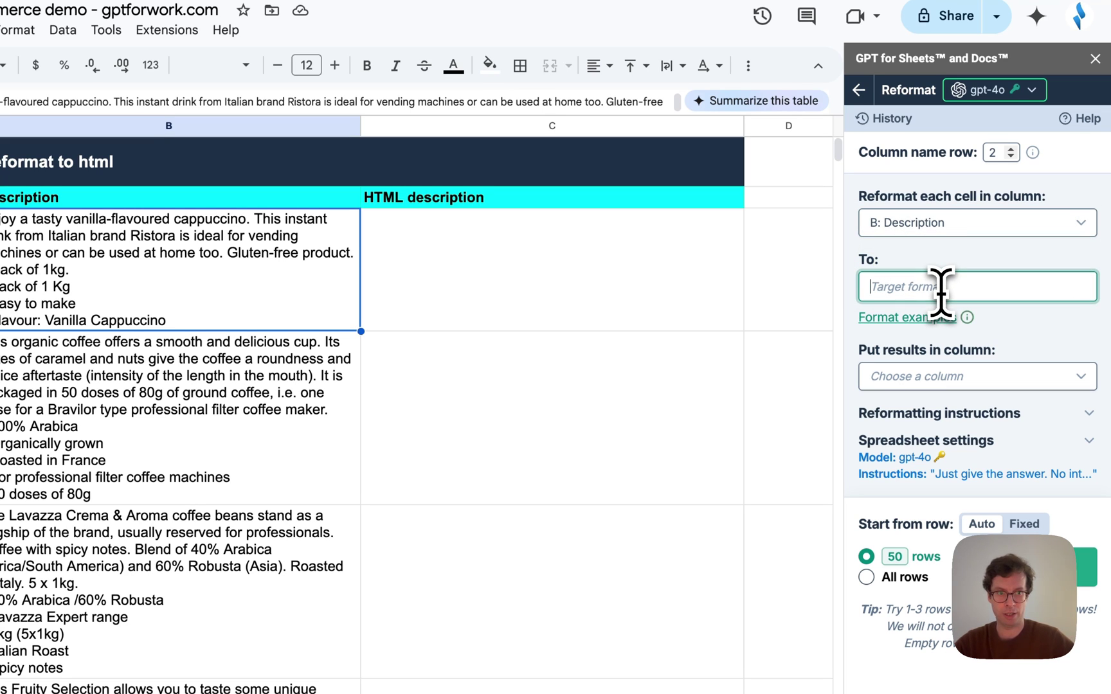
{"action": "type", "text": "html"}
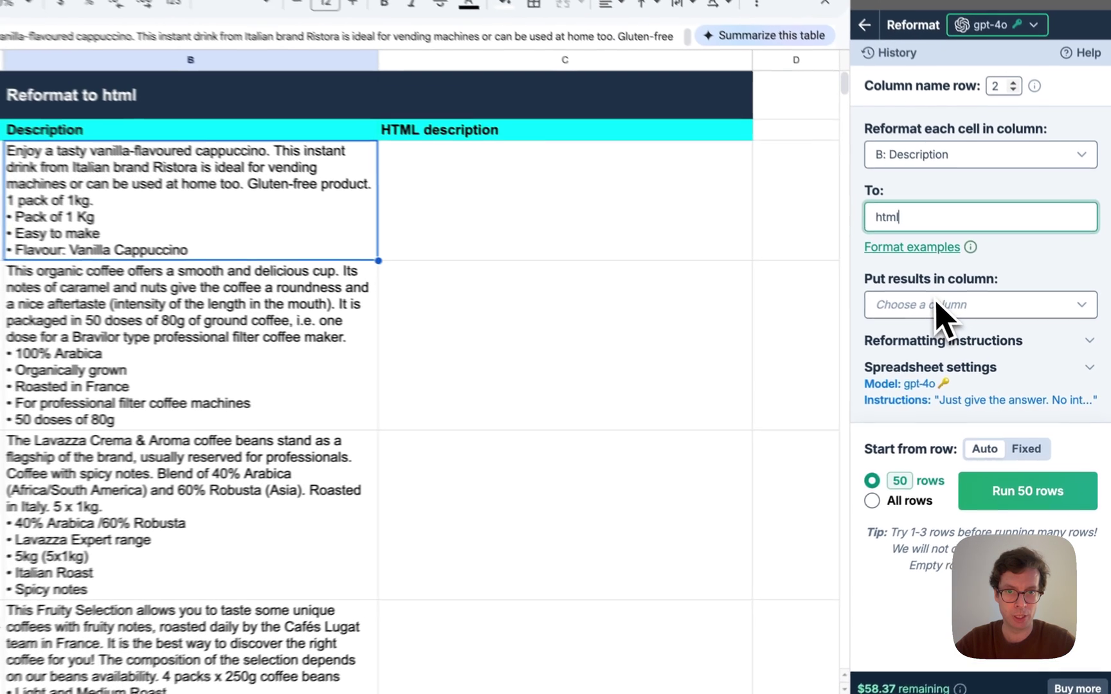
{"action": "left_click", "coordinate": [964, 325]}
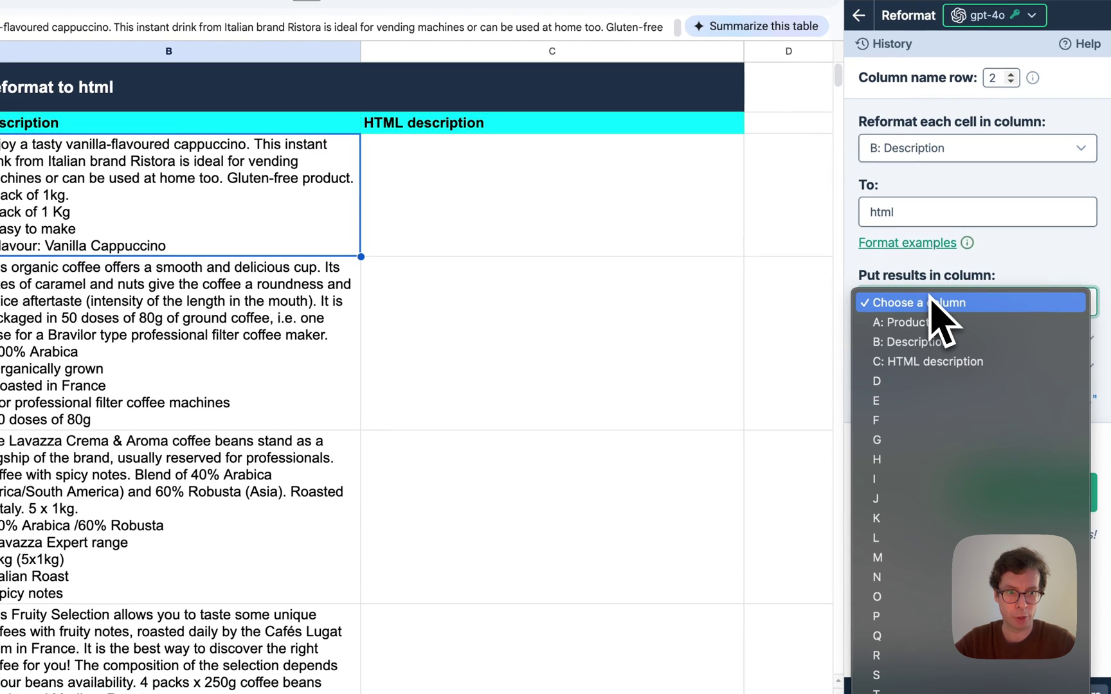
{"action": "left_click", "coordinate": [948, 361]}
{"action": "left_click", "coordinate": [898, 482]}
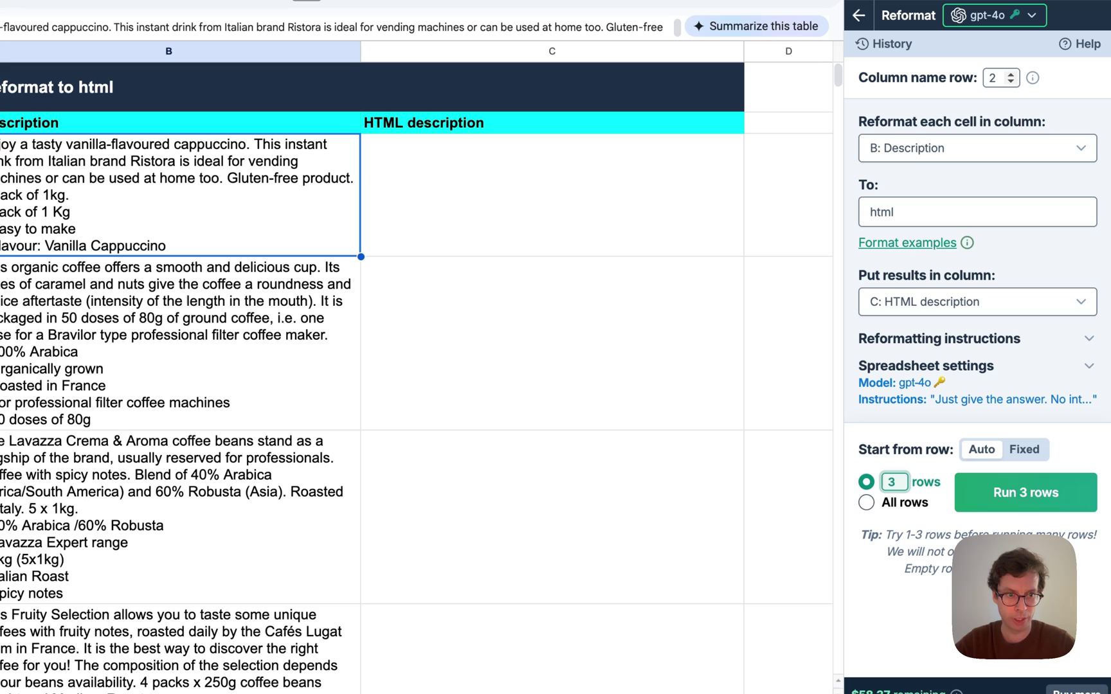
Run the reformat on 3 rows, review the HTML for Green Lion and Lavazza, and close the notice.
{"action": "left_click", "coordinate": [1028, 494]}
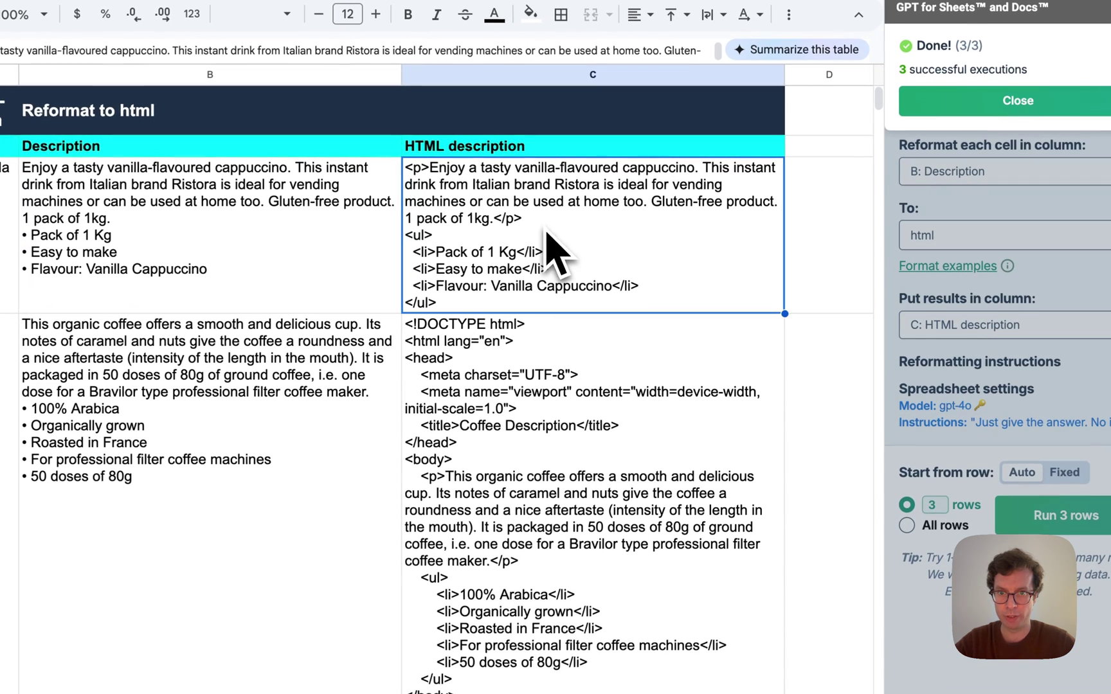
{"action": "left_click", "coordinate": [609, 259]}
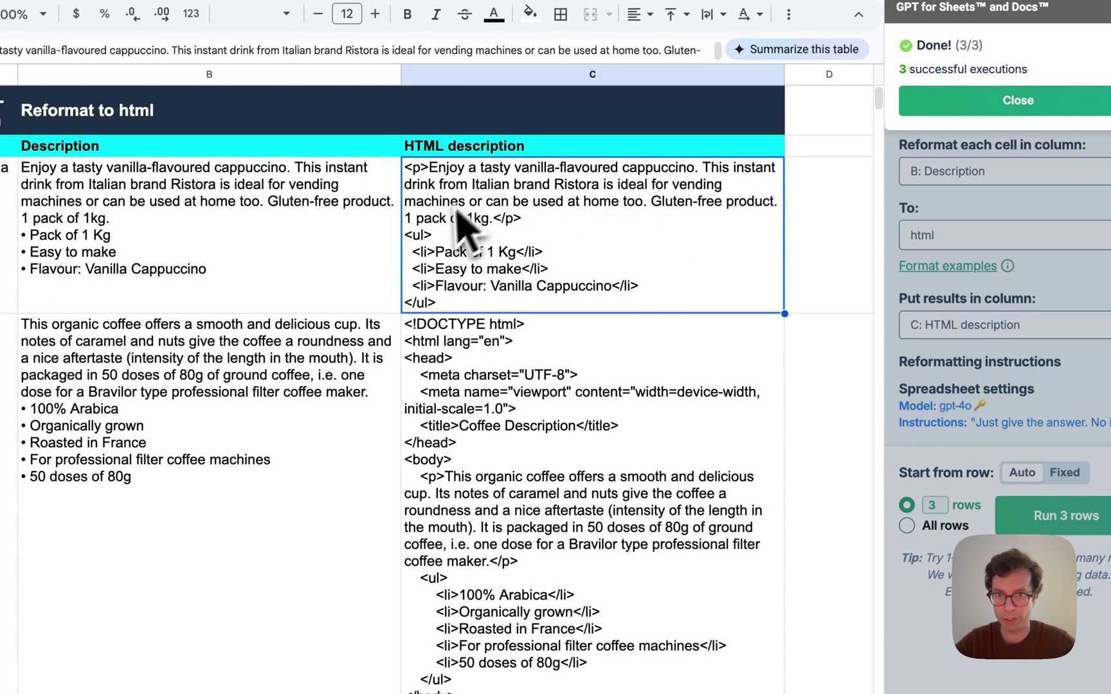
{"action": "left_click", "coordinate": [550, 476]}
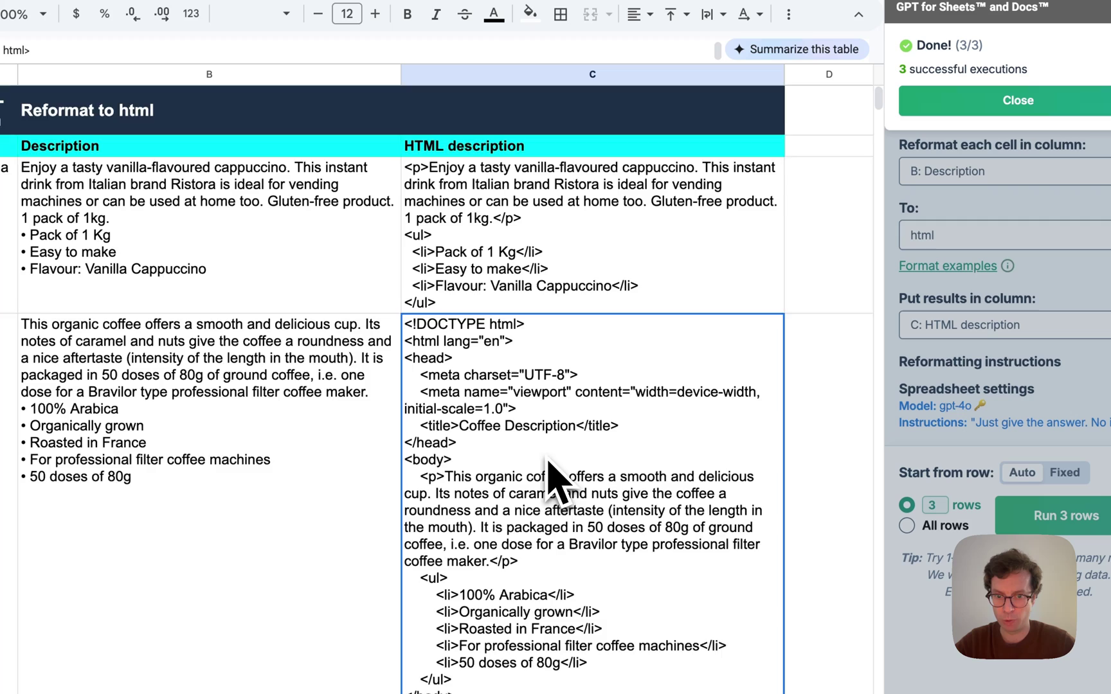
{"action": "scroll", "coordinate": [550, 478], "scroll_direction": "down", "scroll_amount": 2}
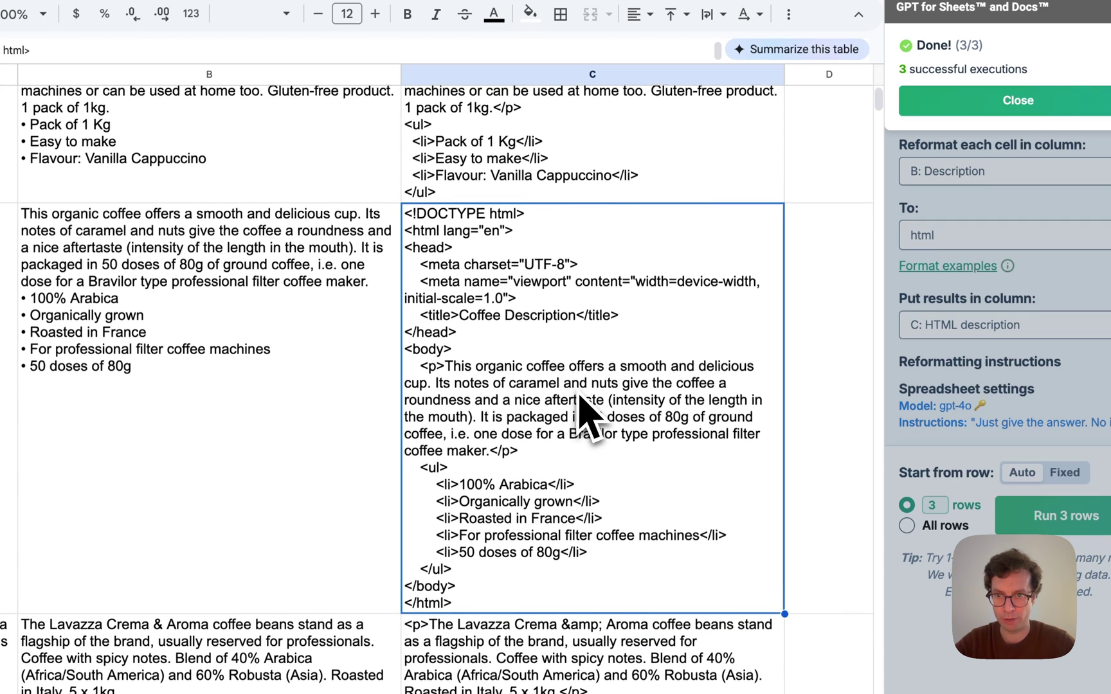
{"action": "scroll", "coordinate": [588, 416], "scroll_direction": "down", "scroll_amount": 4}
{"action": "left_click", "coordinate": [617, 521]}
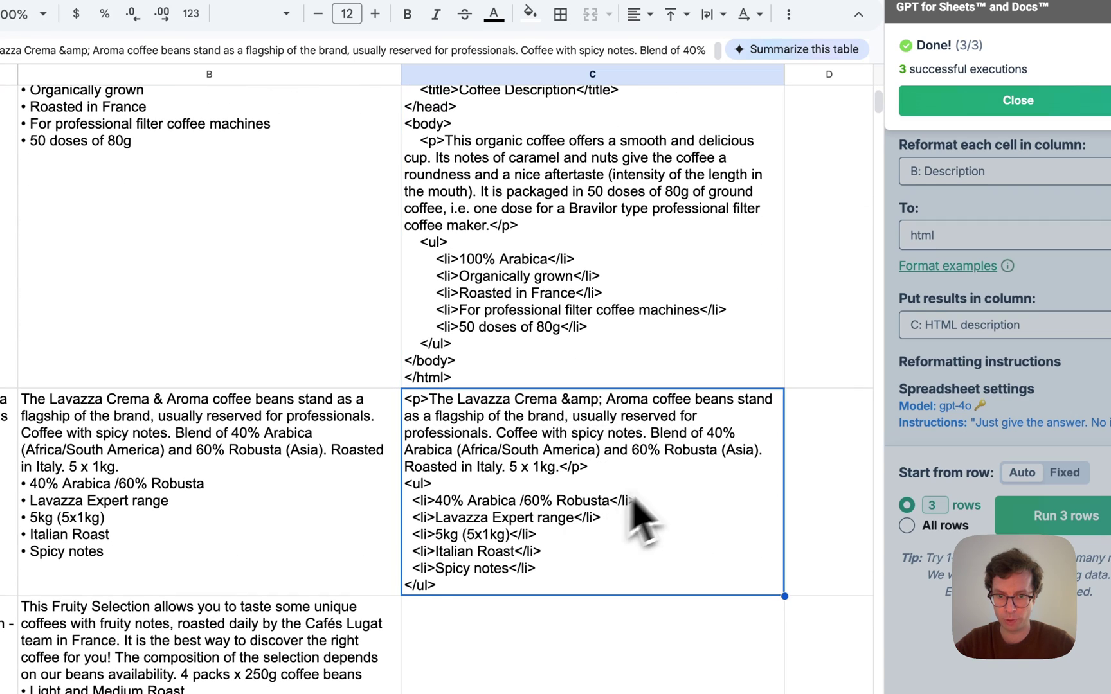
{"action": "scroll", "coordinate": [590, 446], "scroll_direction": "up", "scroll_amount": 6}
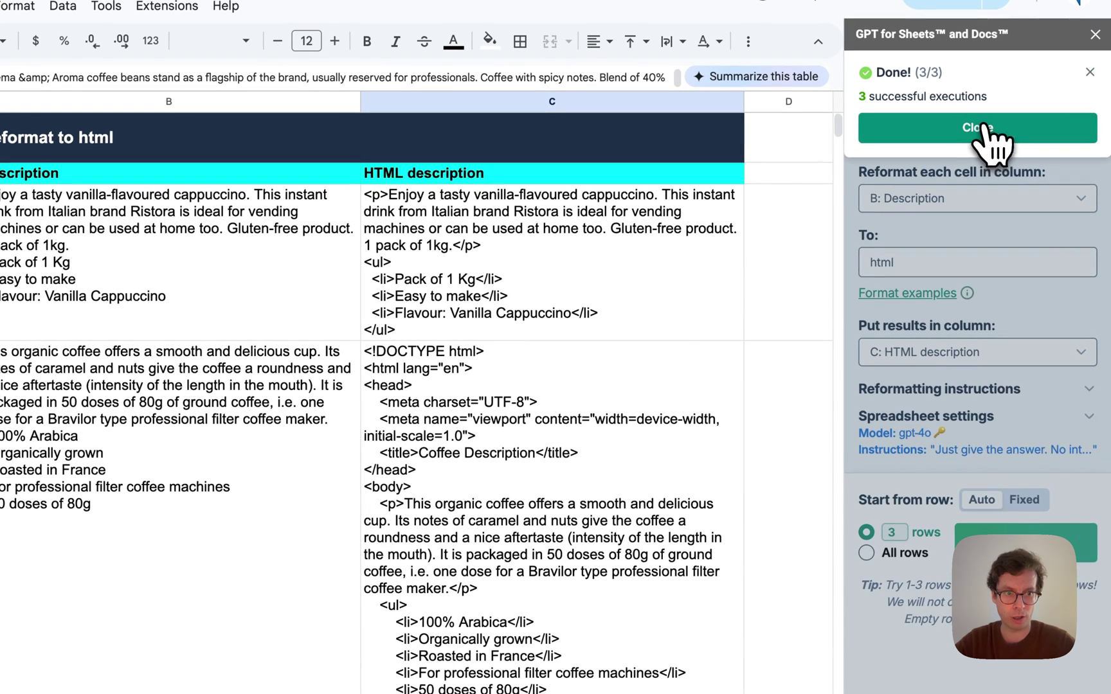
{"action": "left_click", "coordinate": [1027, 107]}
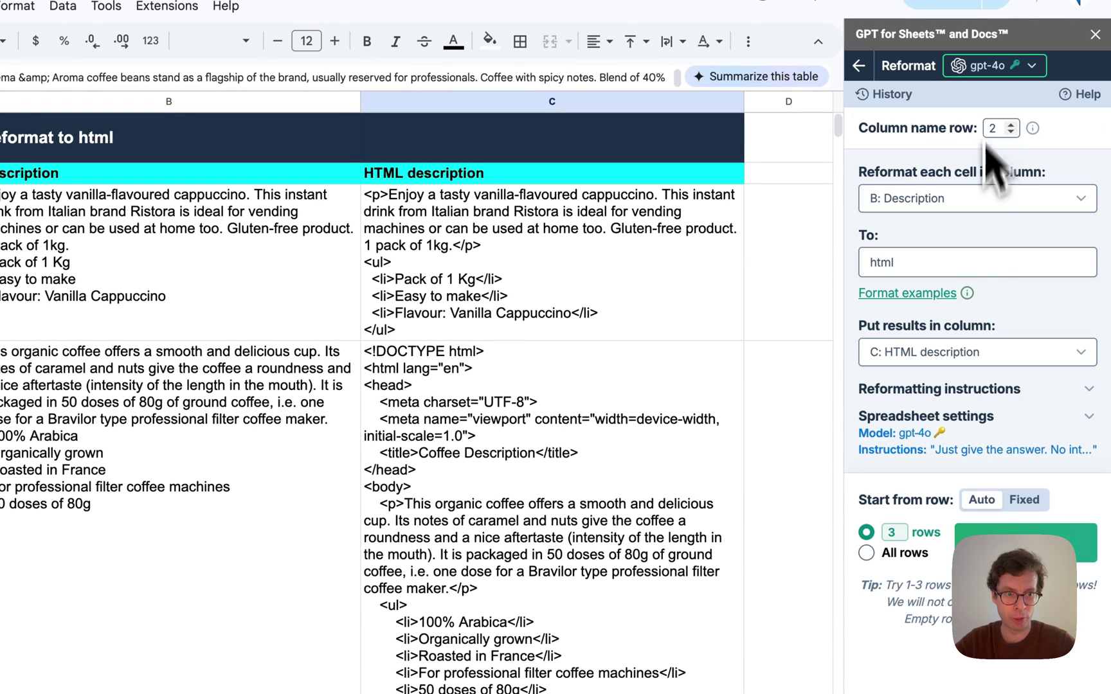
Write custom div-wrapping reformatting instructions and delete the full-page HTML output from C4.
{"action": "left_click", "coordinate": [971, 393]}
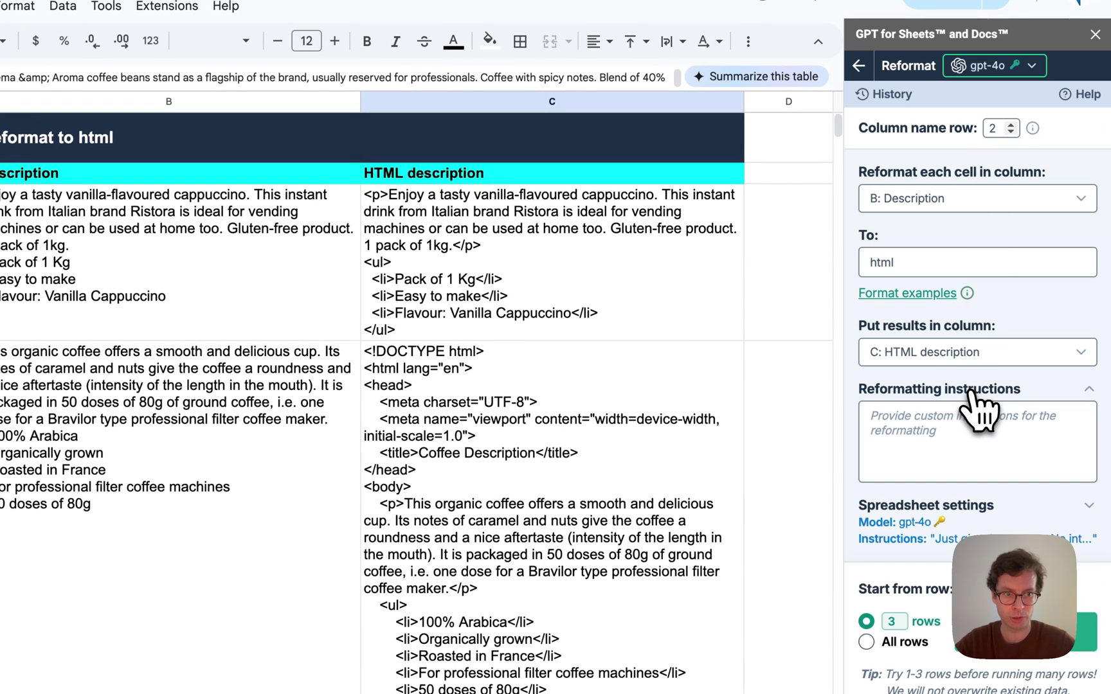
{"action": "left_click", "coordinate": [977, 439]}
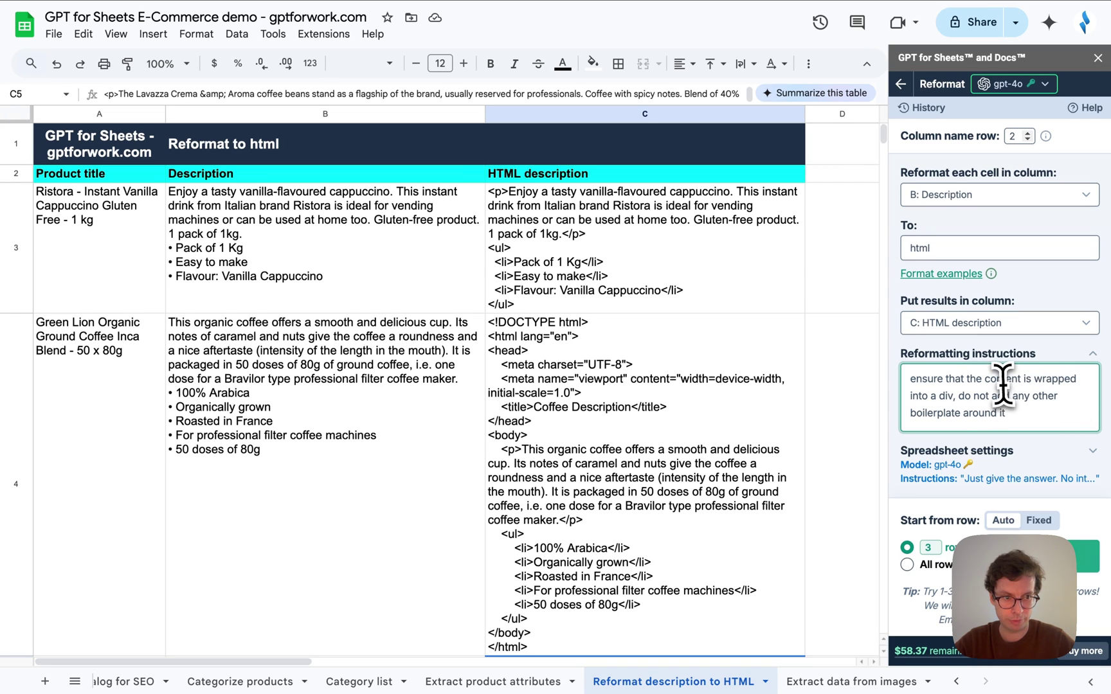
{"action": "left_click", "coordinate": [644, 422]}
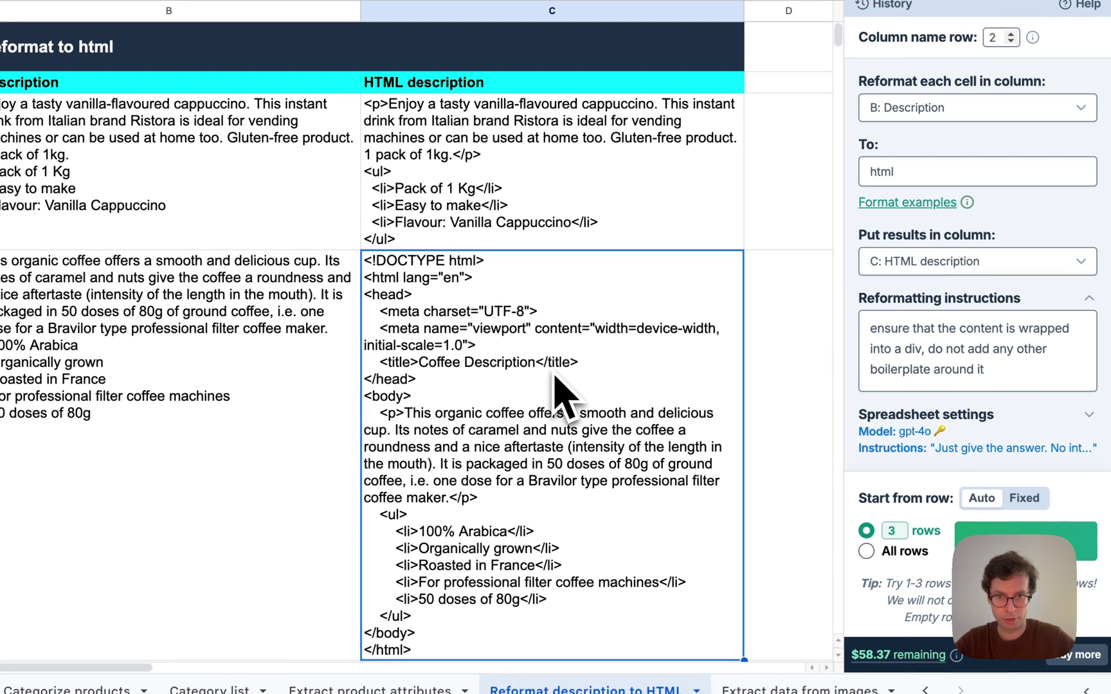
{"action": "key", "text": "Delete"}
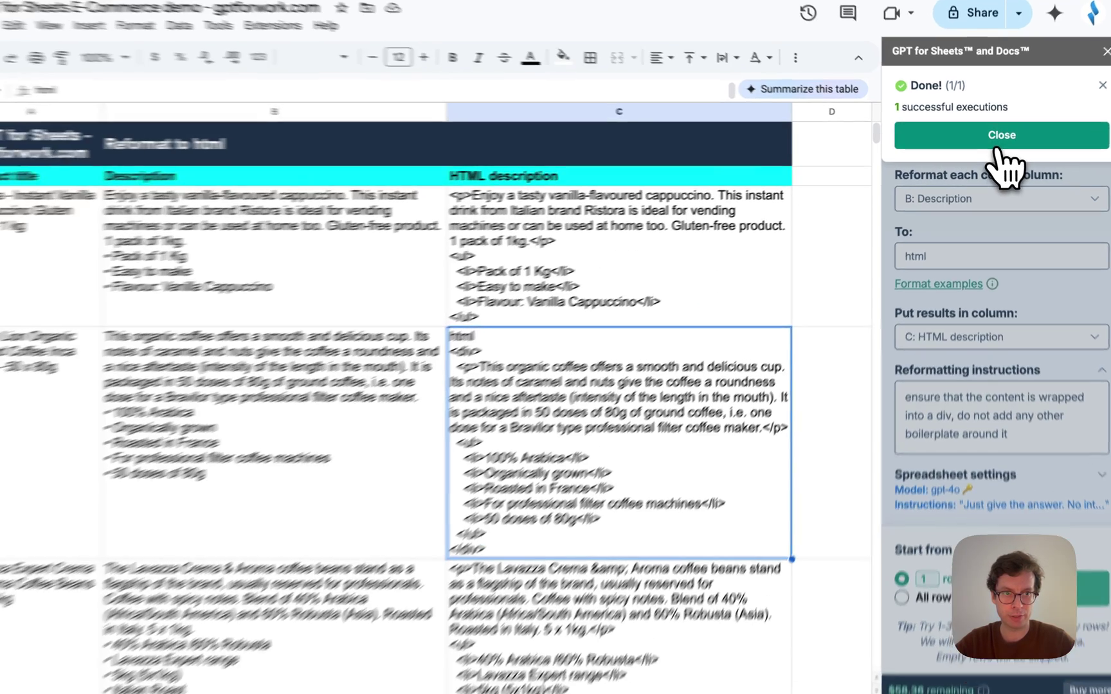
Add the line 'do not name the html language when y…' to the instructions and clear C4.
{"action": "left_click", "coordinate": [1036, 132]}
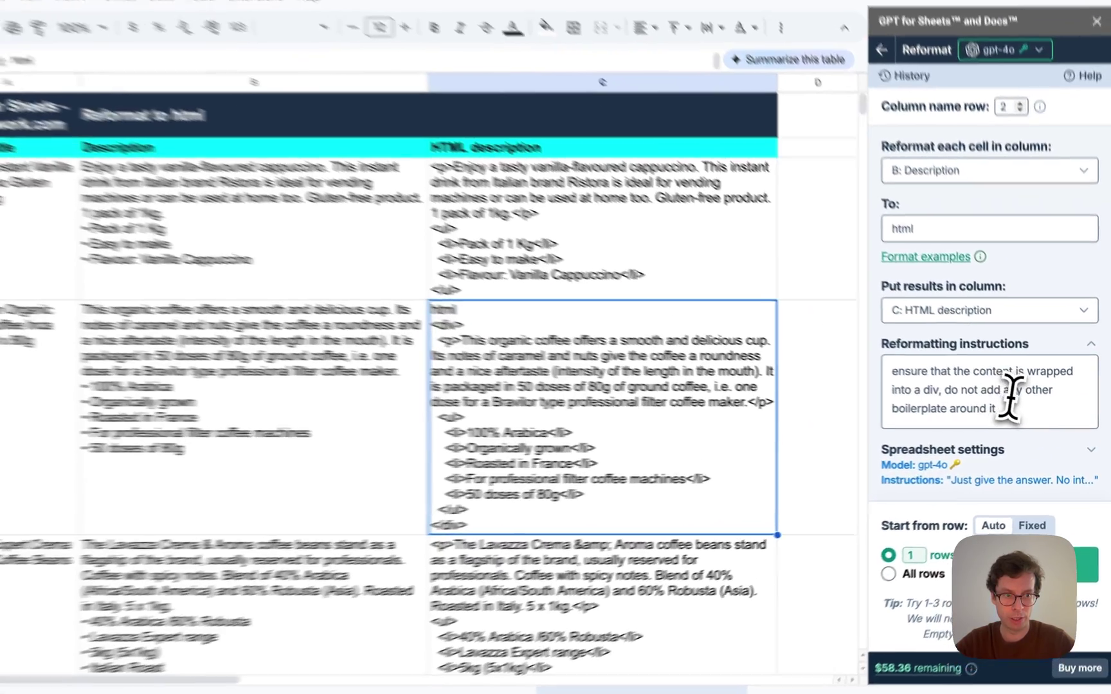
{"action": "left_click", "coordinate": [1031, 412]}
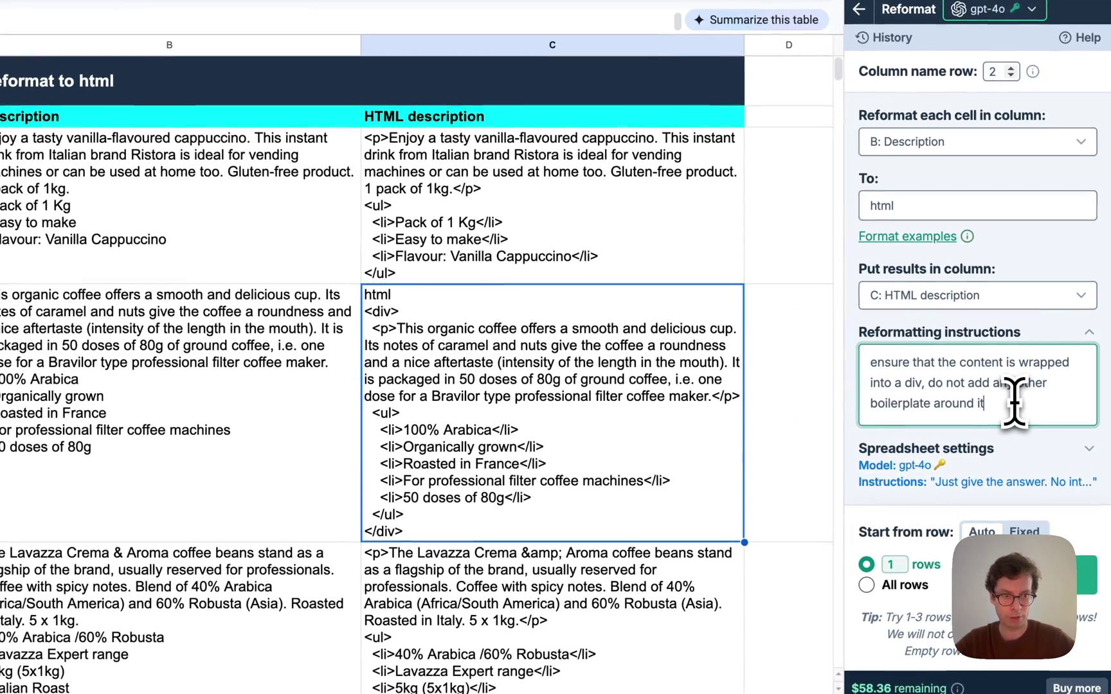
{"action": "key", "text": "Return"}
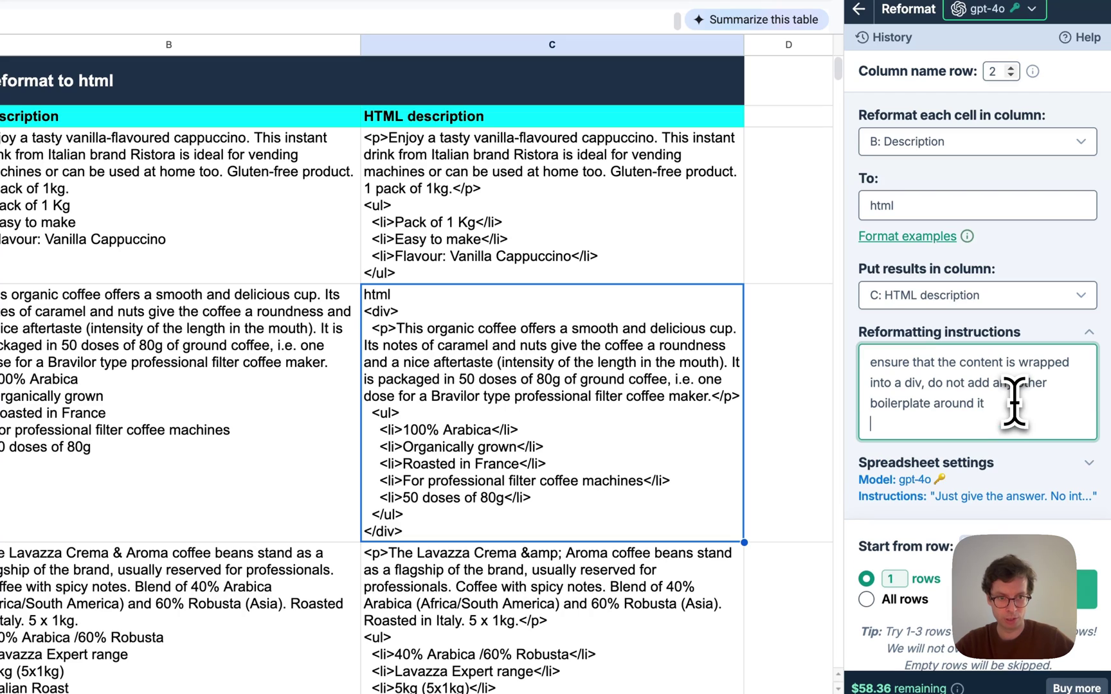
{"action": "type", "text": "do"}
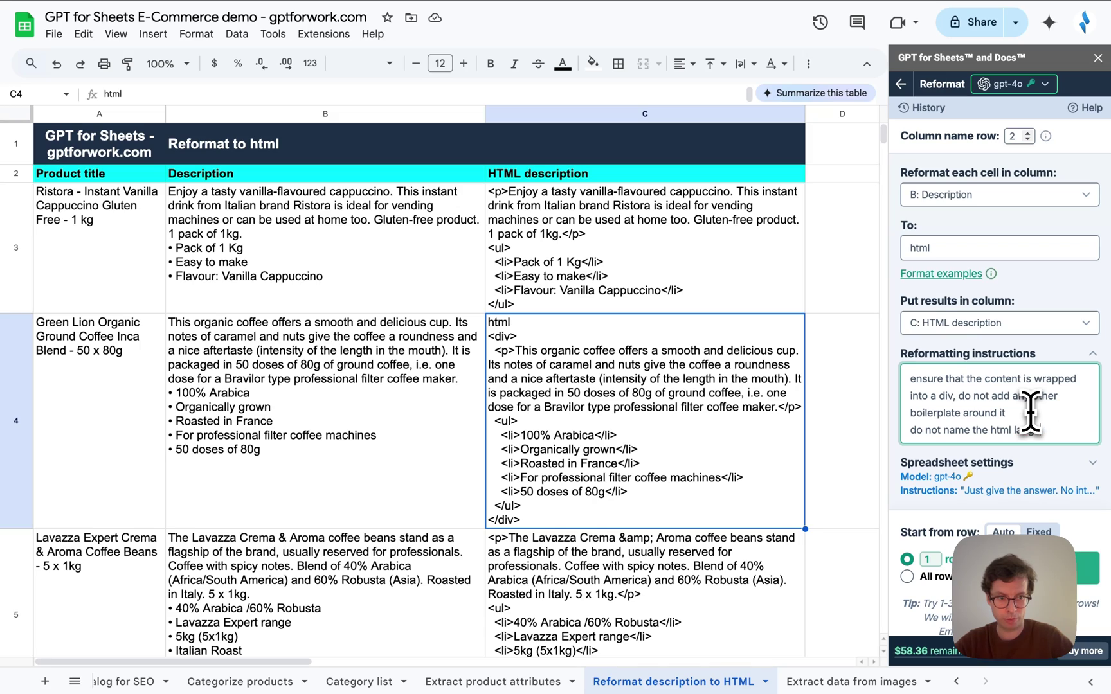
{"action": "type", "text": "not name the html language when you start, this is not for a codeblock"}
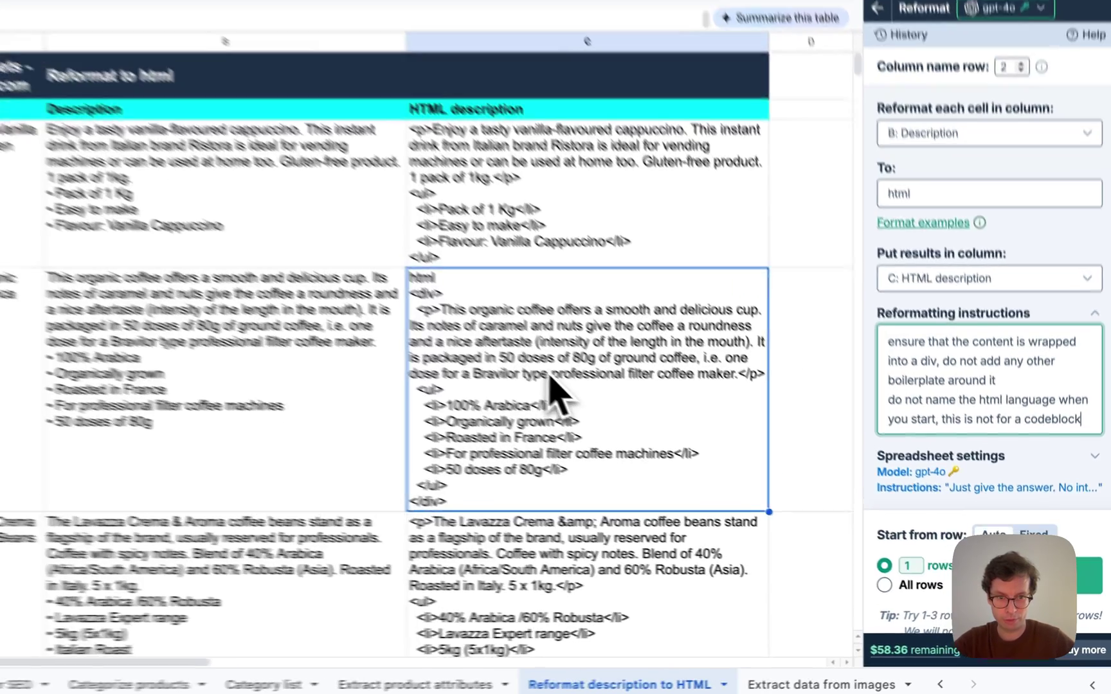
{"action": "left_click", "coordinate": [591, 416]}
{"action": "key", "text": "Delete"}
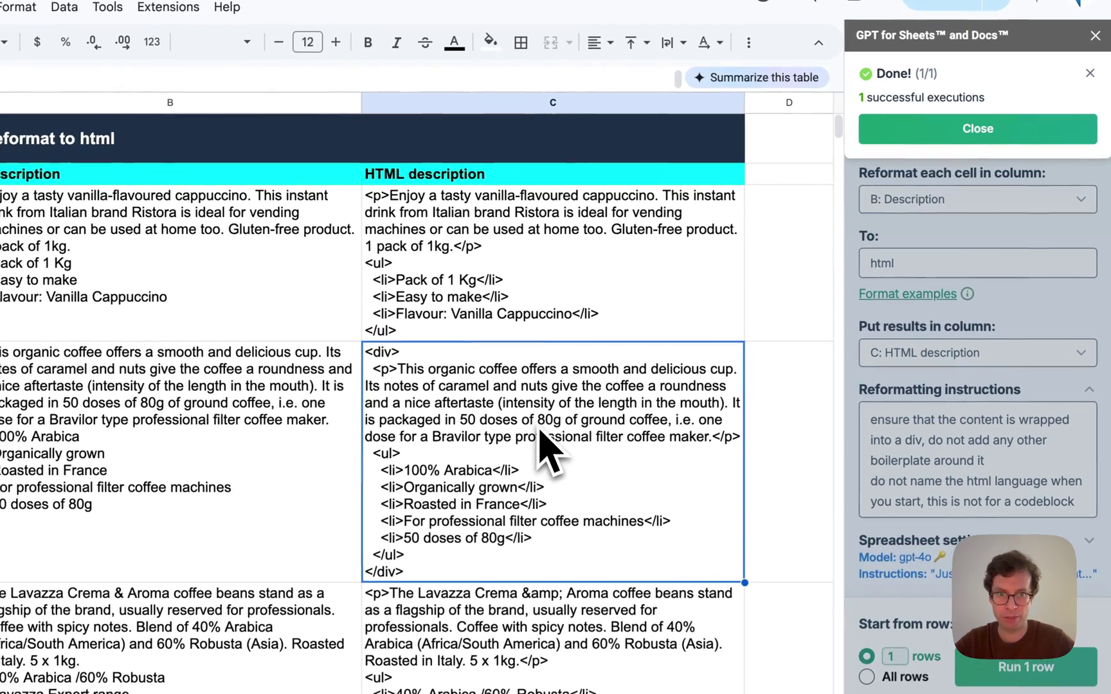
Clear the old HTML results in column C and rerun the div-wrapped reformat on 5 rows.
{"action": "left_click", "coordinate": [997, 137]}
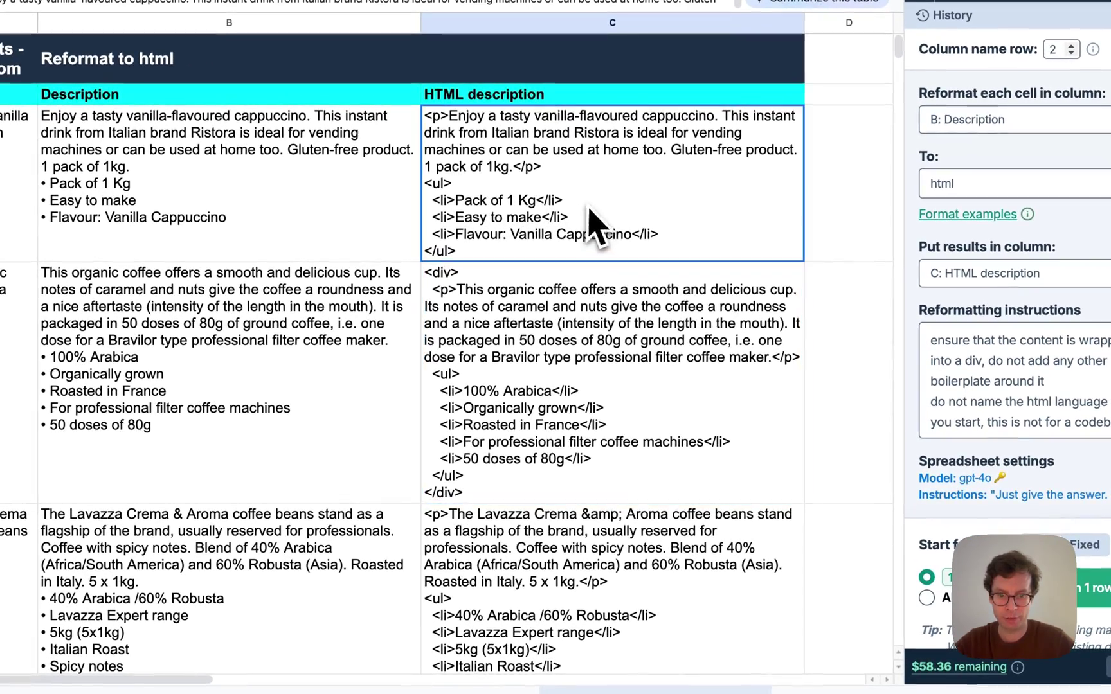
{"action": "left_click_drag", "start_coordinate": [527, 298], "coordinate": [550, 661]}
{"action": "key", "text": "Delete"}
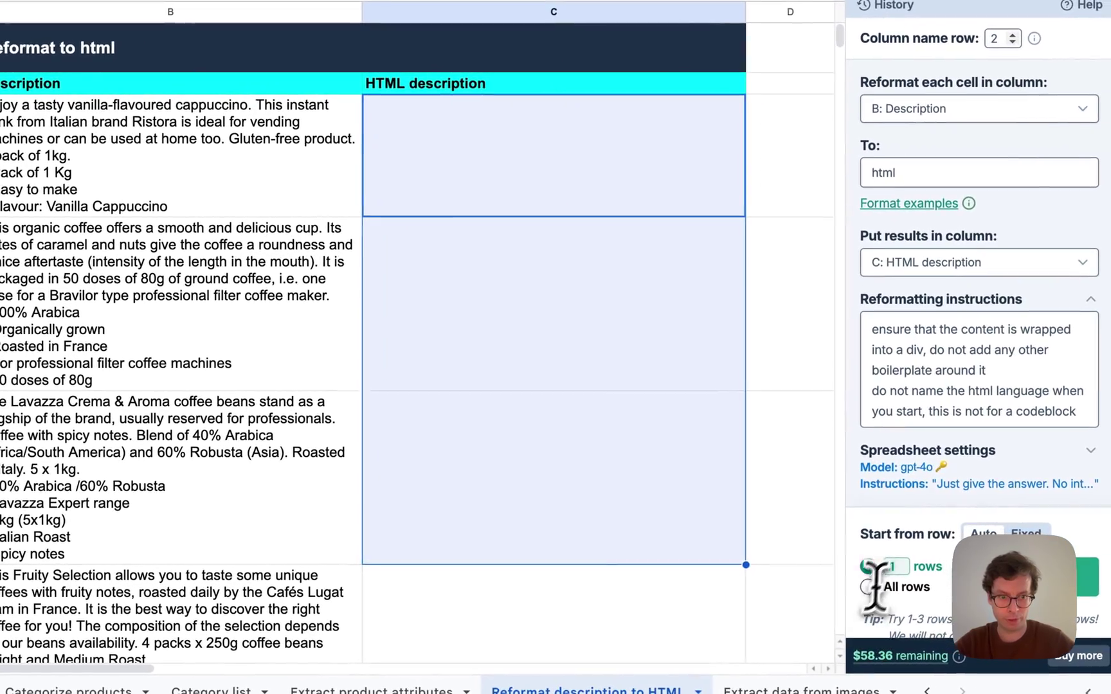
{"action": "left_click", "coordinate": [1086, 577]}
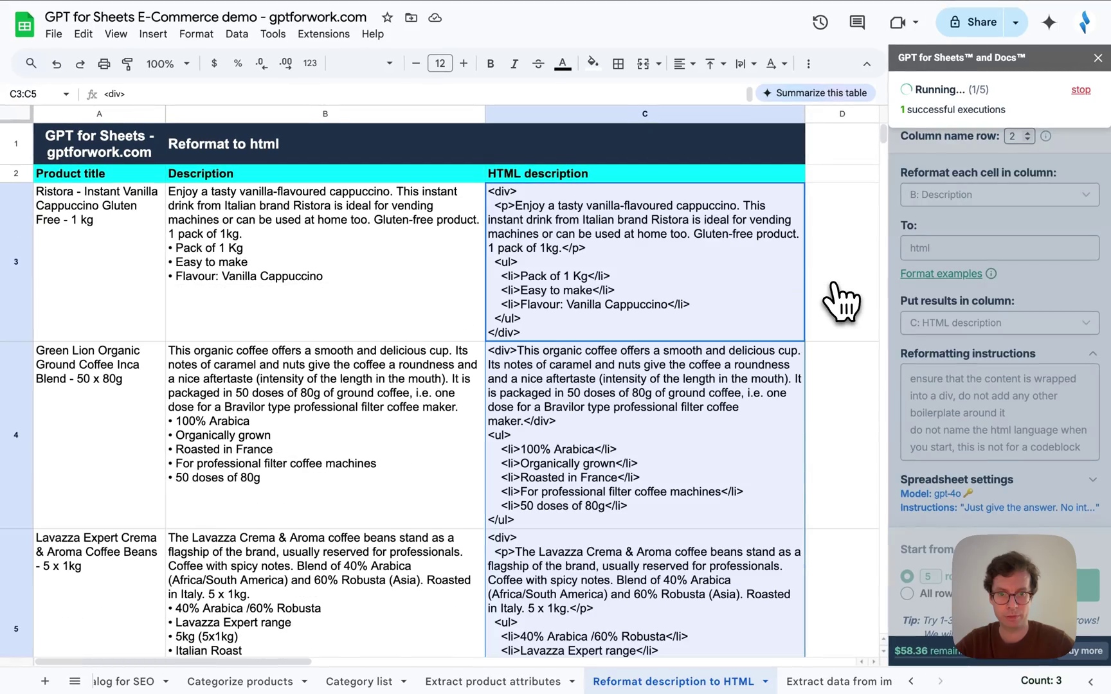
{"action": "scroll", "coordinate": [827, 439], "scroll_direction": "down", "scroll_amount": 6}
{"action": "scroll", "coordinate": [823, 444], "scroll_direction": "down", "scroll_amount": 4}
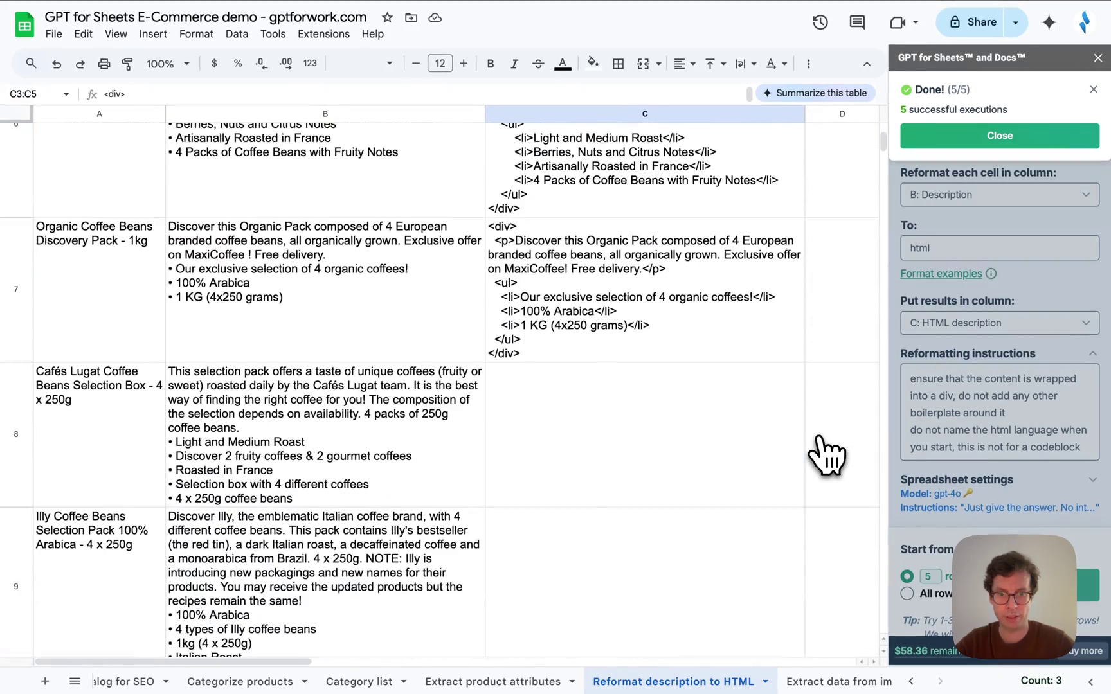
{"action": "scroll", "coordinate": [823, 443], "scroll_direction": "up", "scroll_amount": 10}
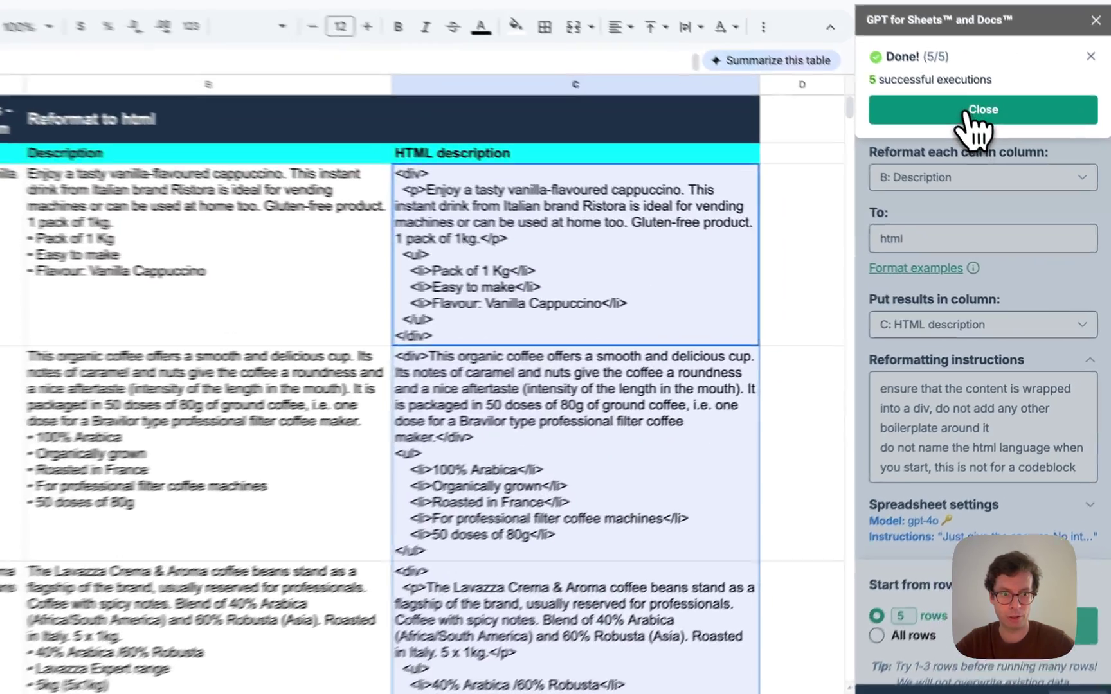
{"action": "left_click", "coordinate": [965, 112]}
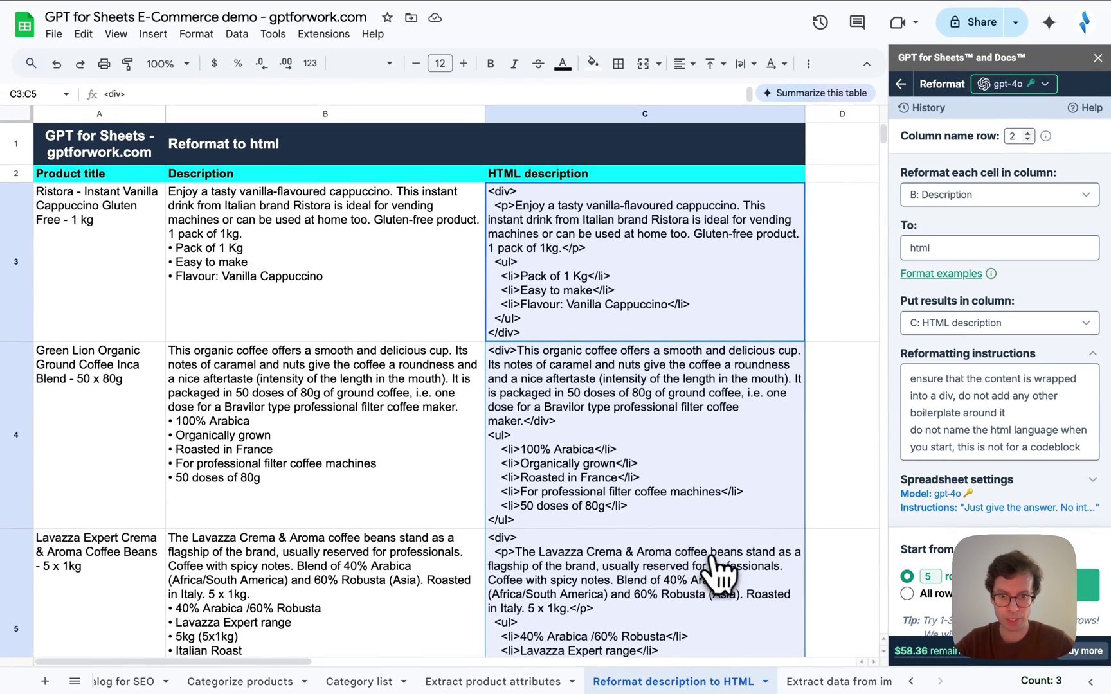
Switch to the Extract data from images sheet.
{"action": "scroll", "coordinate": [719, 568], "scroll_direction": "down", "scroll_amount": 3}
{"action": "scroll", "coordinate": [719, 574], "scroll_direction": "down", "scroll_amount": 6}
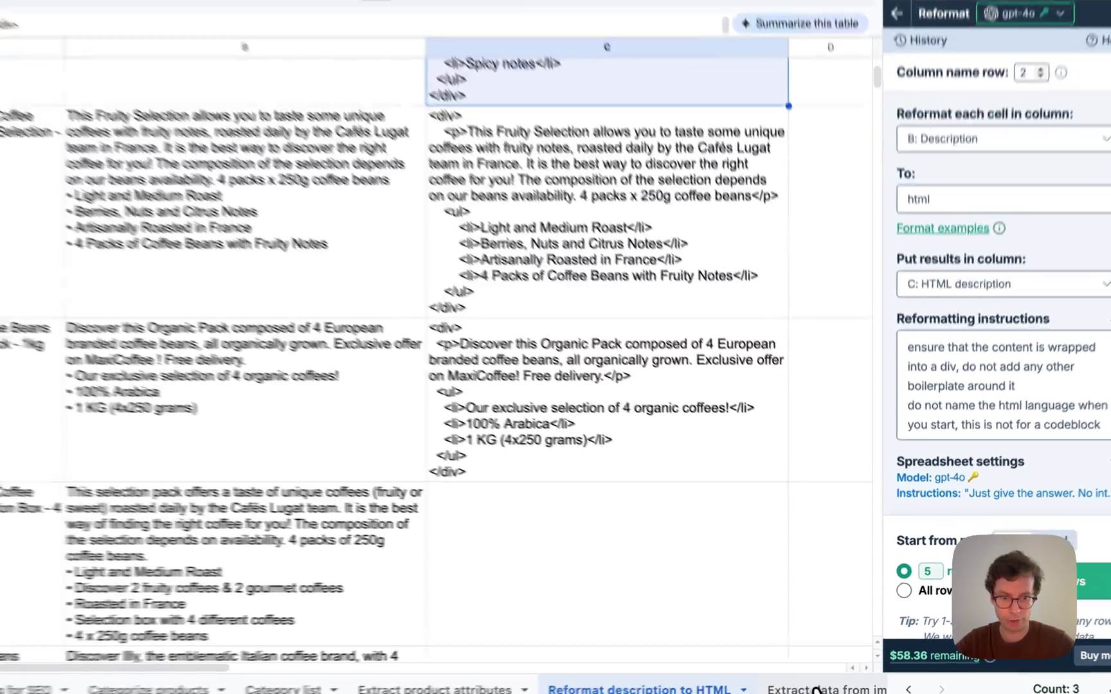
{"action": "left_click", "coordinate": [841, 681]}
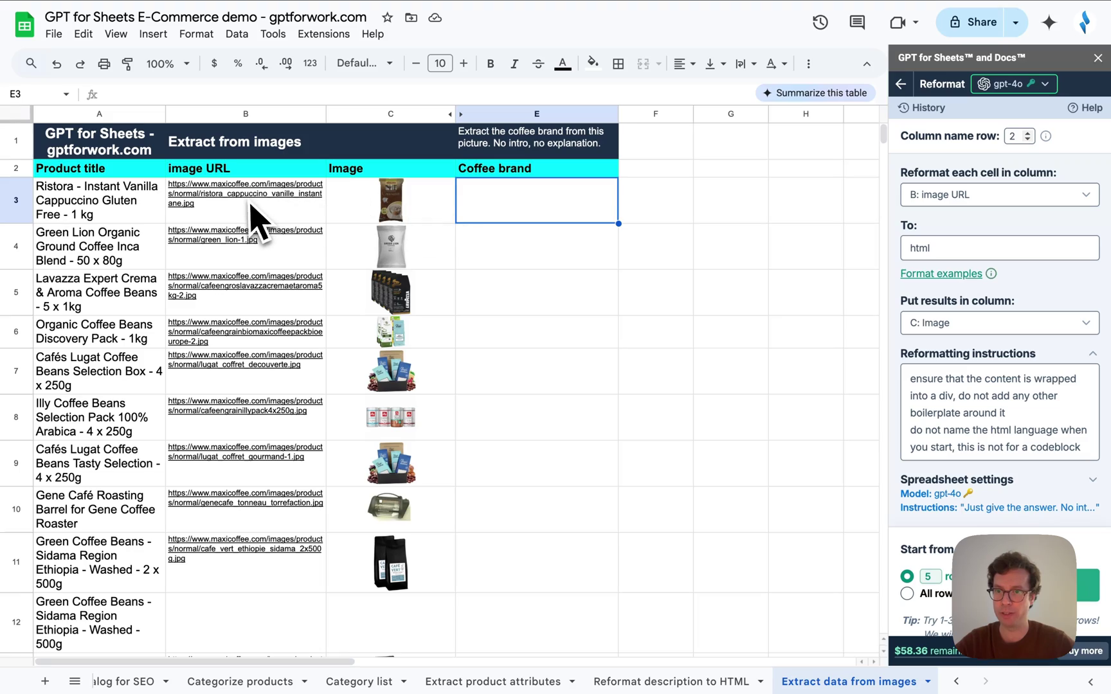
Delete the empty row 12, which has no image URL or picture.
{"action": "left_click", "coordinate": [252, 207]}
{"action": "scroll", "coordinate": [306, 444], "scroll_direction": "down", "scroll_amount": 5}
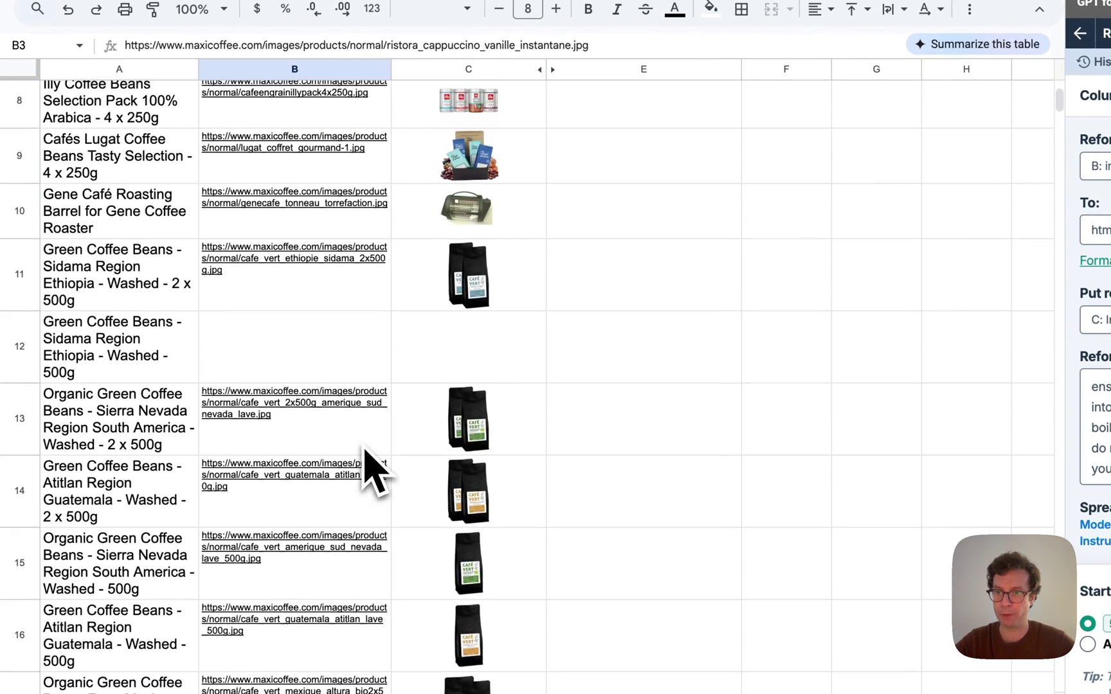
{"action": "scroll", "coordinate": [373, 469], "scroll_direction": "up", "scroll_amount": 6}
{"action": "scroll", "coordinate": [392, 443], "scroll_direction": "down", "scroll_amount": 6}
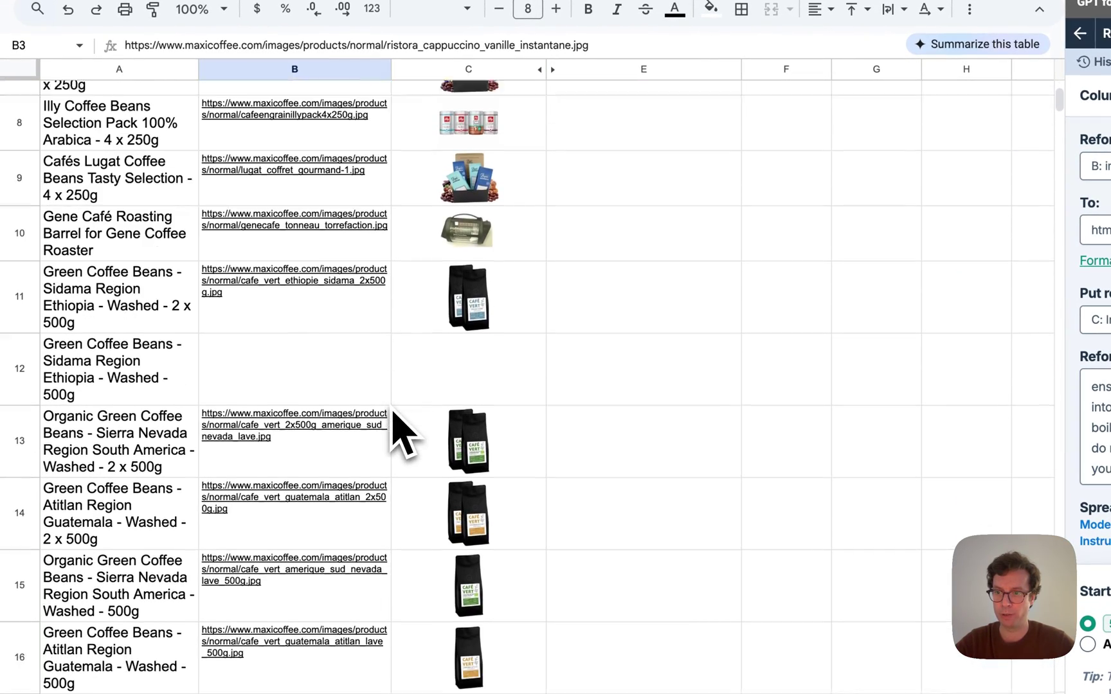
{"action": "scroll", "coordinate": [399, 434], "scroll_direction": "down", "scroll_amount": 1}
{"action": "left_click", "coordinate": [19, 344]}
{"action": "right_click", "coordinate": [22, 334]}
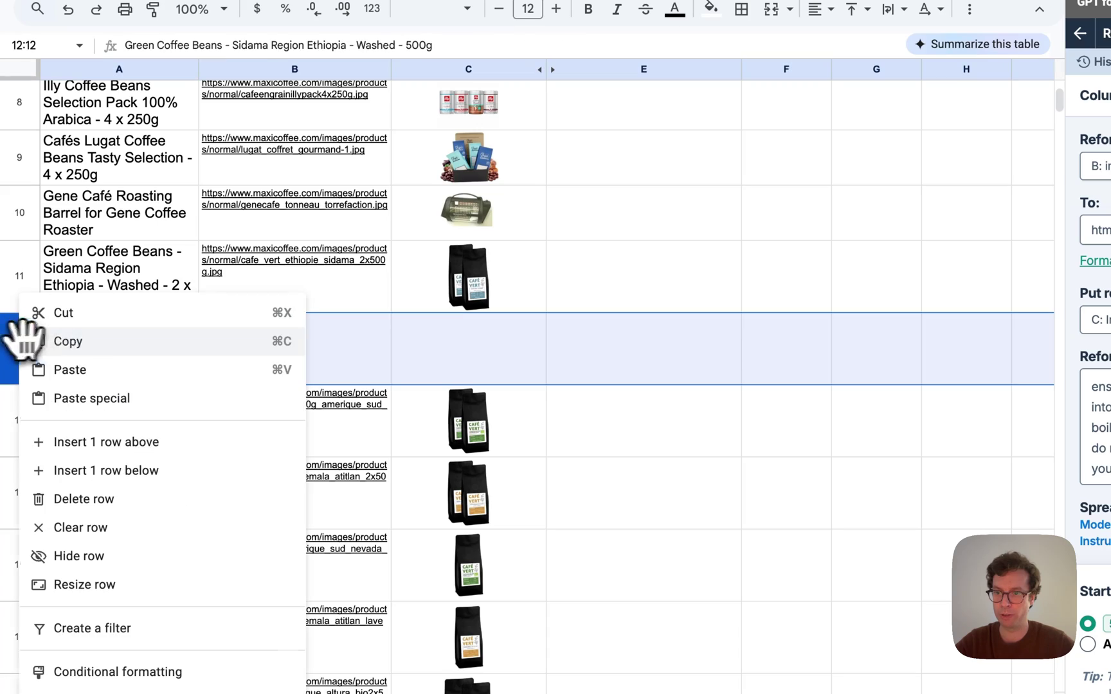
{"action": "left_click", "coordinate": [283, 504]}
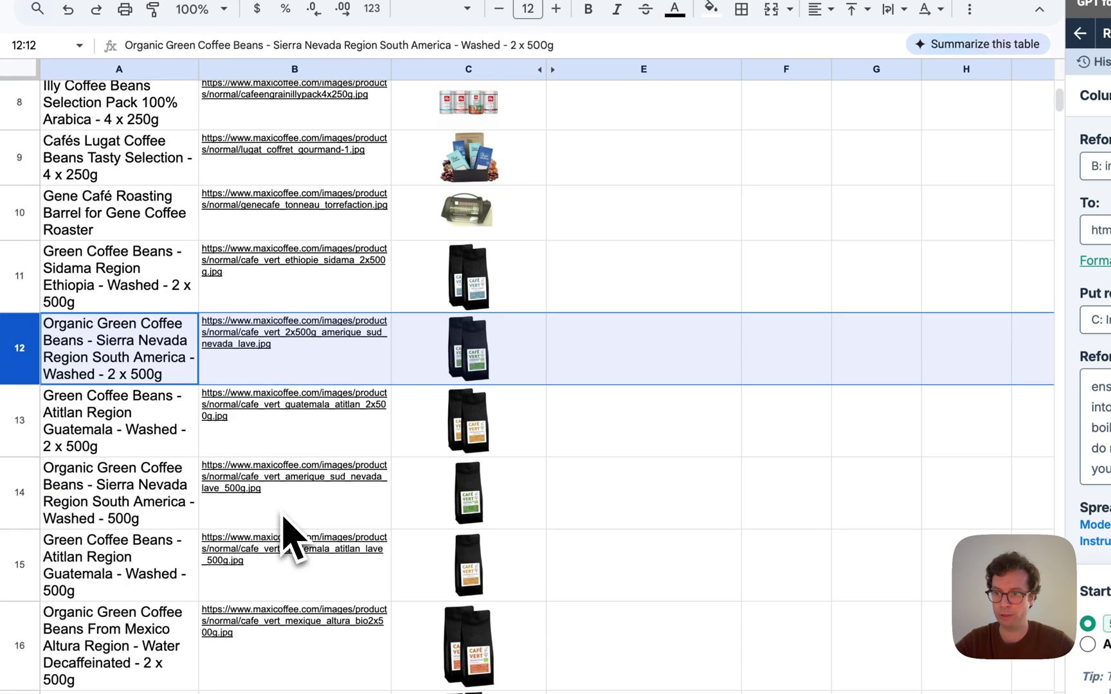
Try widening Image column C, undo it, and select the first Coffee brand cell E3.
{"action": "scroll", "coordinate": [656, 385], "scroll_direction": "up", "scroll_amount": 10}
{"action": "left_click", "coordinate": [479, 232]}
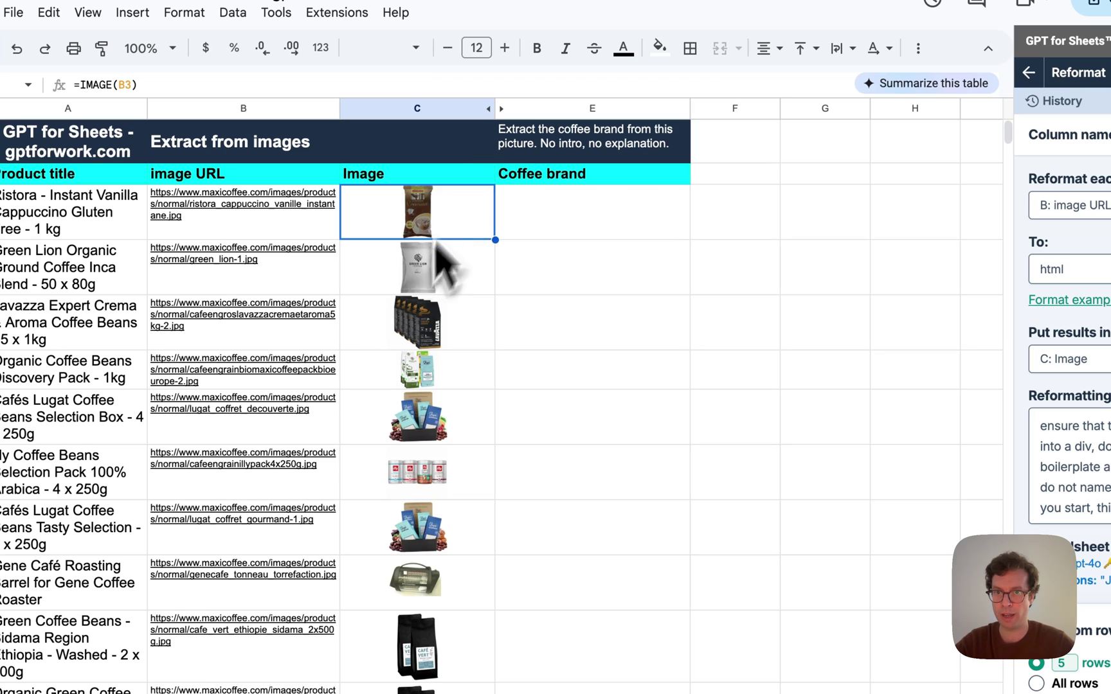
{"action": "left_click_drag", "start_coordinate": [495, 108], "coordinate": [650, 108]}
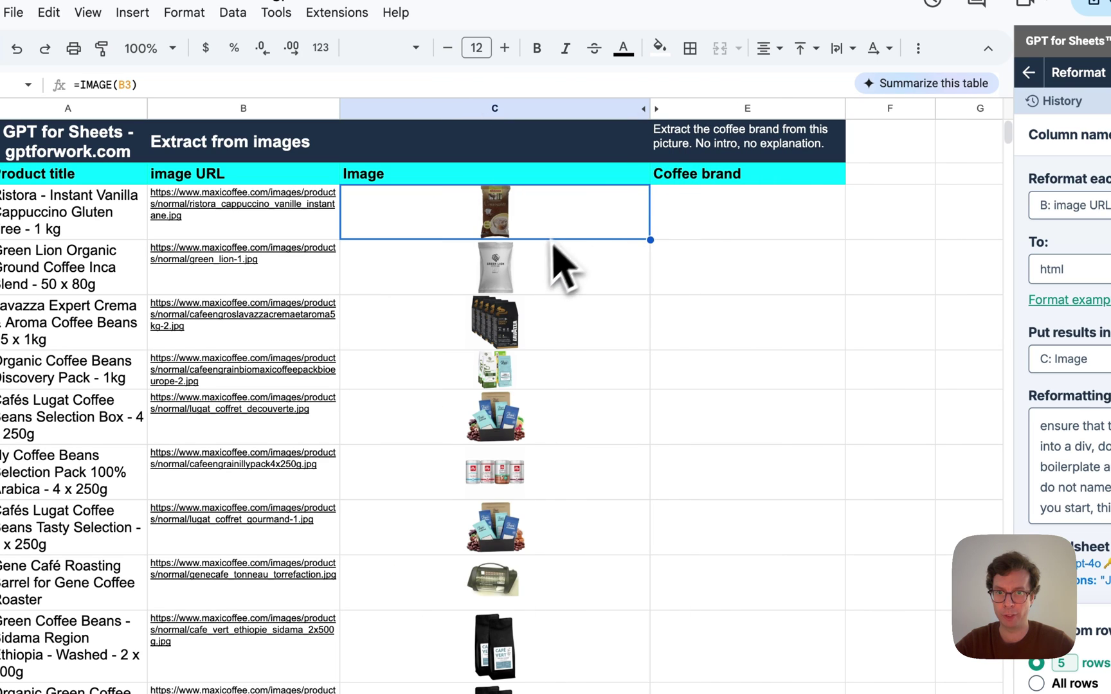
{"action": "key", "text": "ctrl+z"}
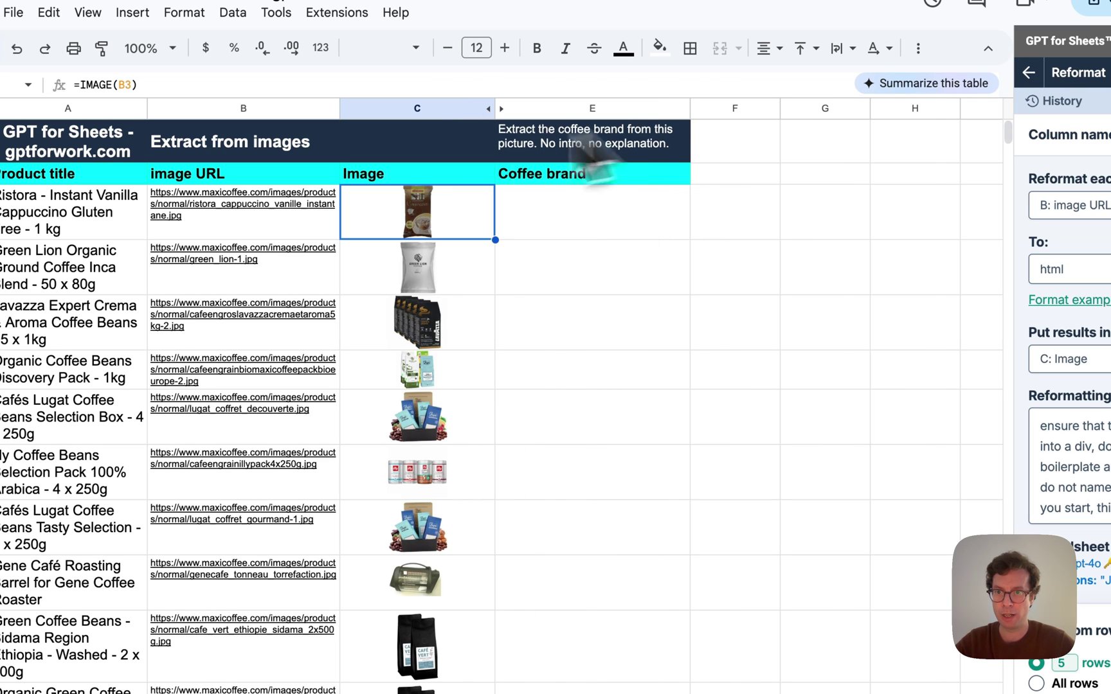
{"action": "left_click", "coordinate": [559, 225]}
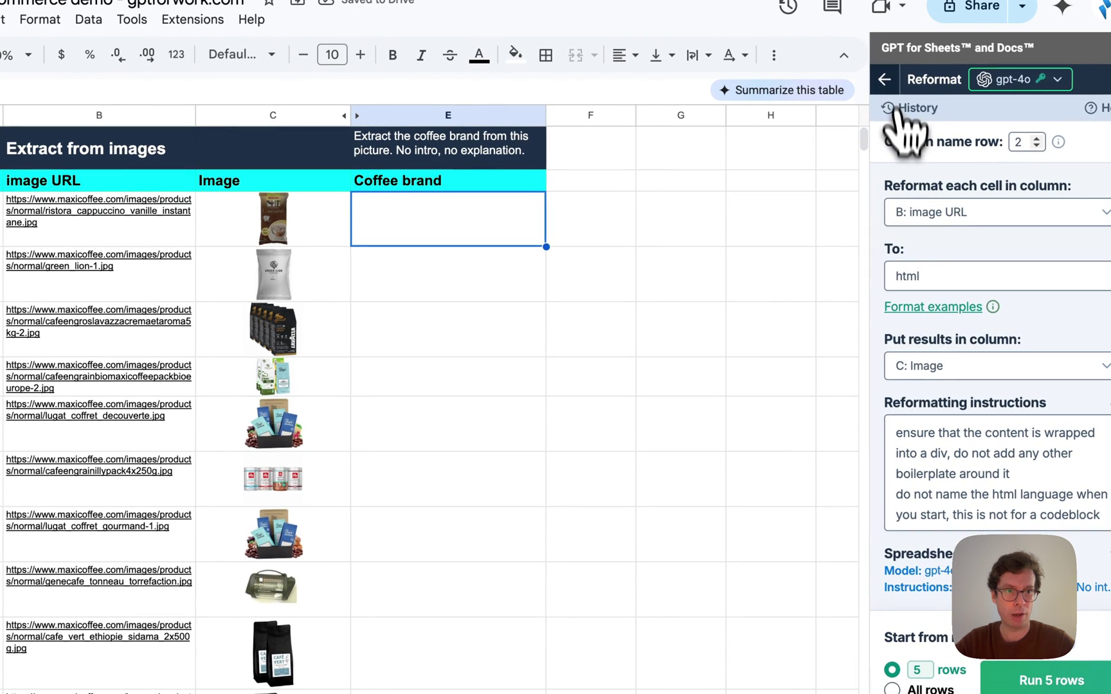
Open the Prompt images (Vision) tool and paste in the brand-extraction prompt from E1.
{"action": "left_click", "coordinate": [1028, 72]}
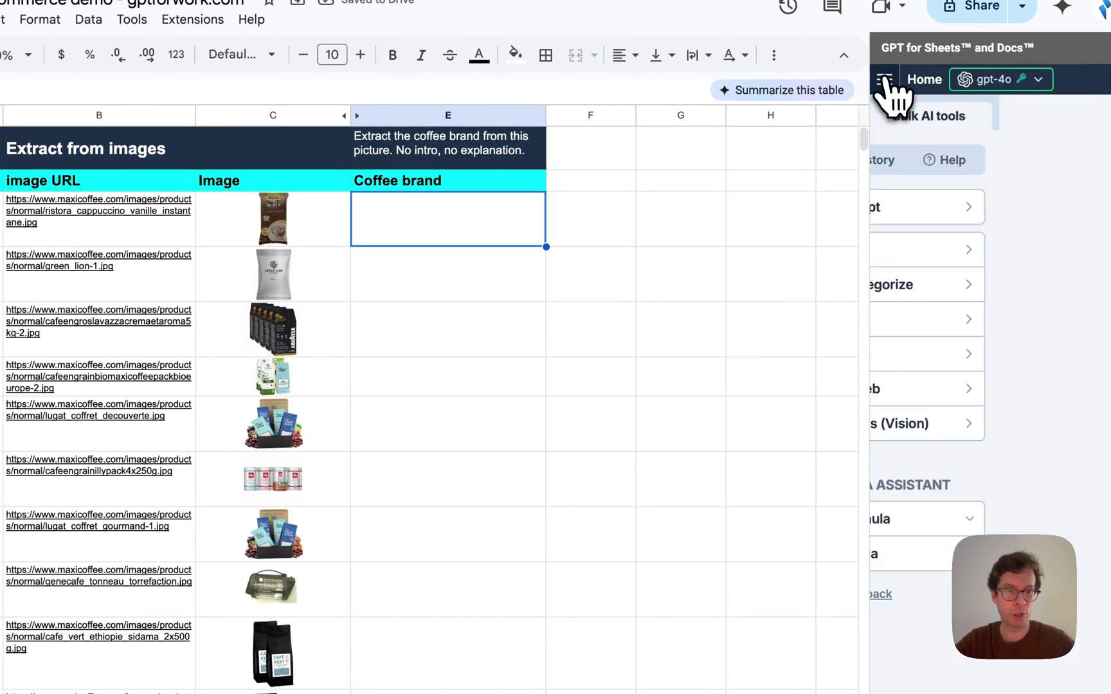
{"action": "left_click", "coordinate": [970, 425]}
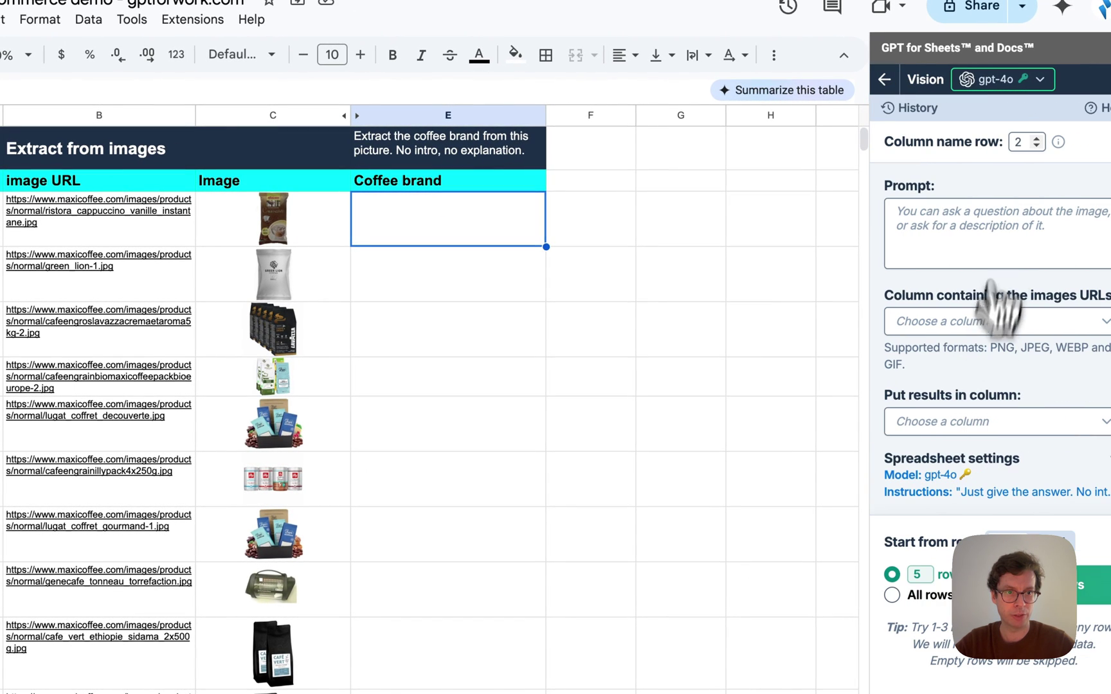
{"action": "left_click", "coordinate": [471, 170]}
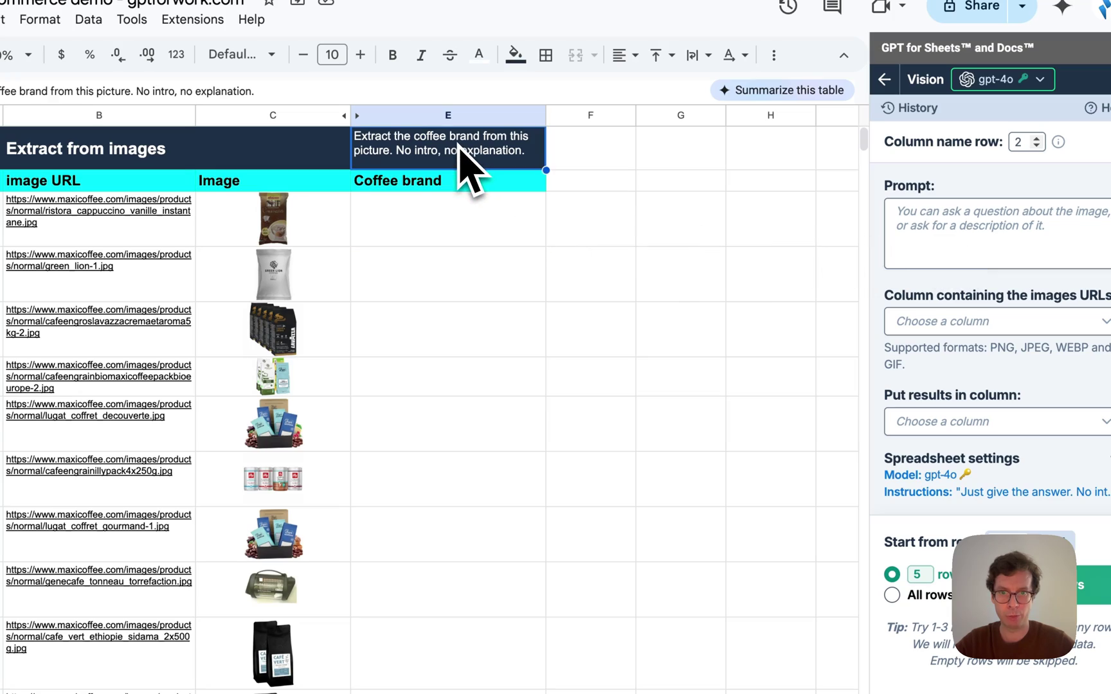
{"action": "key", "text": "ctrl+c"}
{"action": "left_click", "coordinate": [986, 263]}
{"action": "key", "text": "ctrl+v"}
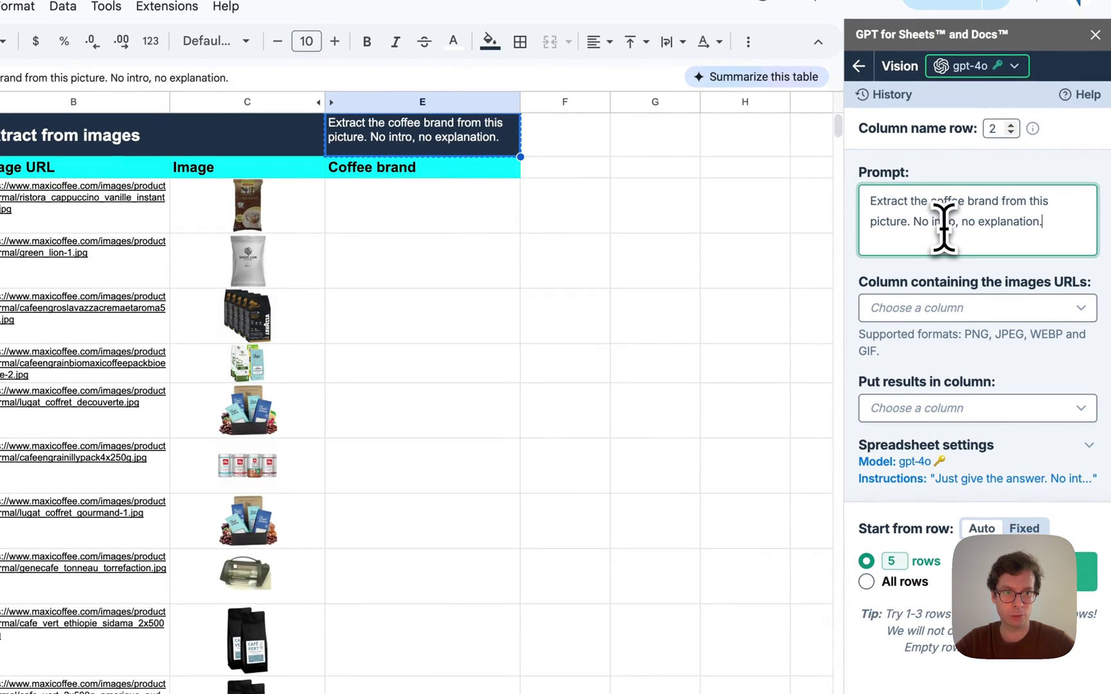
Use B: image URL as the image source, output to E: Coffee brand, and run 5 rows.
{"action": "left_click", "coordinate": [977, 310]}
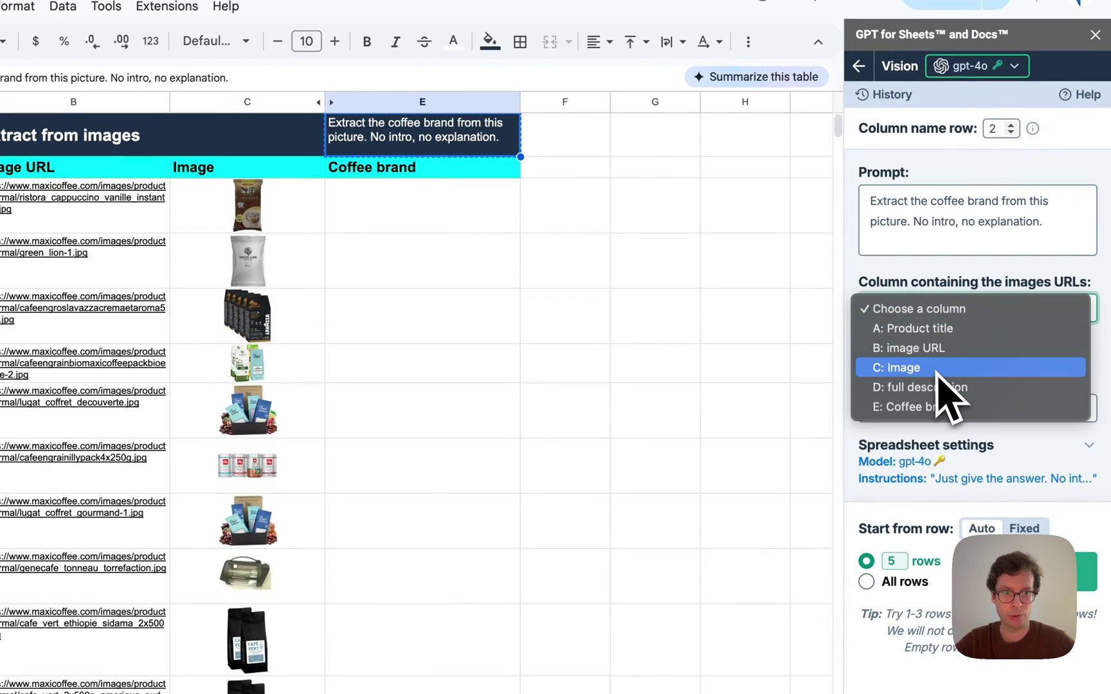
{"action": "left_click", "coordinate": [955, 348]}
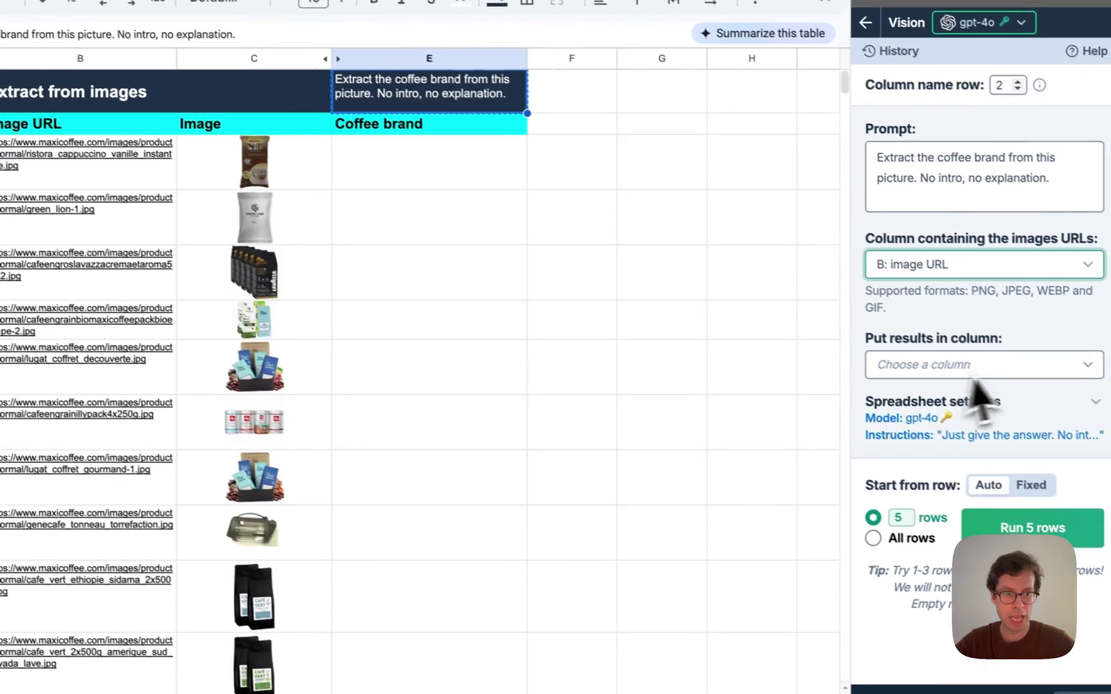
{"action": "left_click", "coordinate": [1092, 436]}
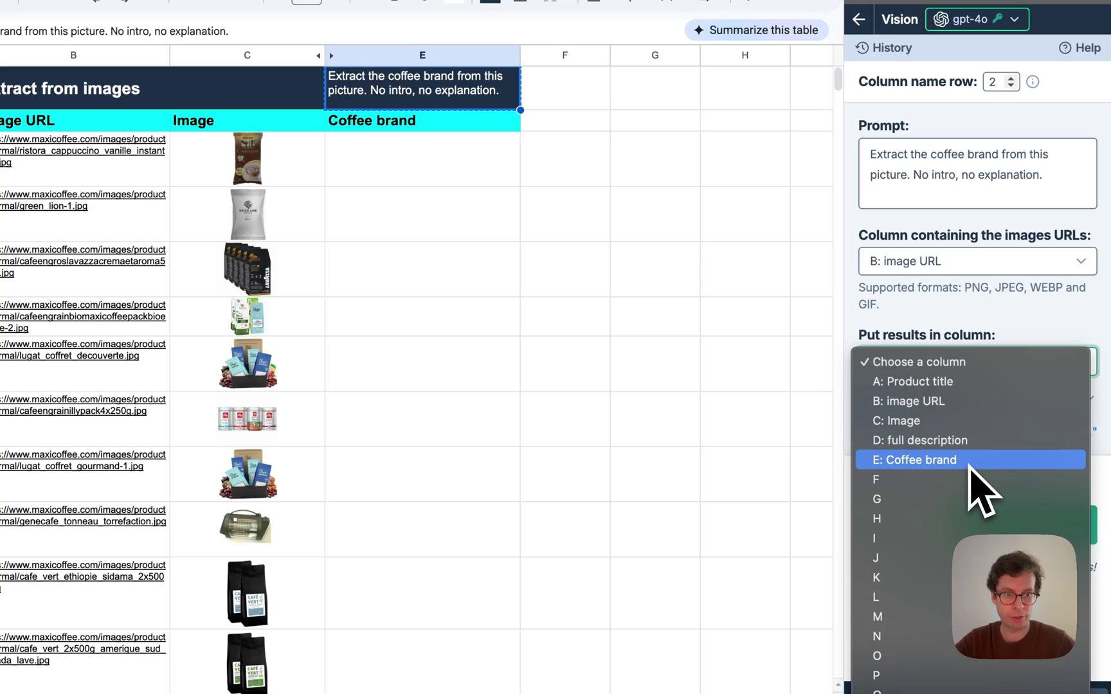
{"action": "left_click", "coordinate": [969, 462]}
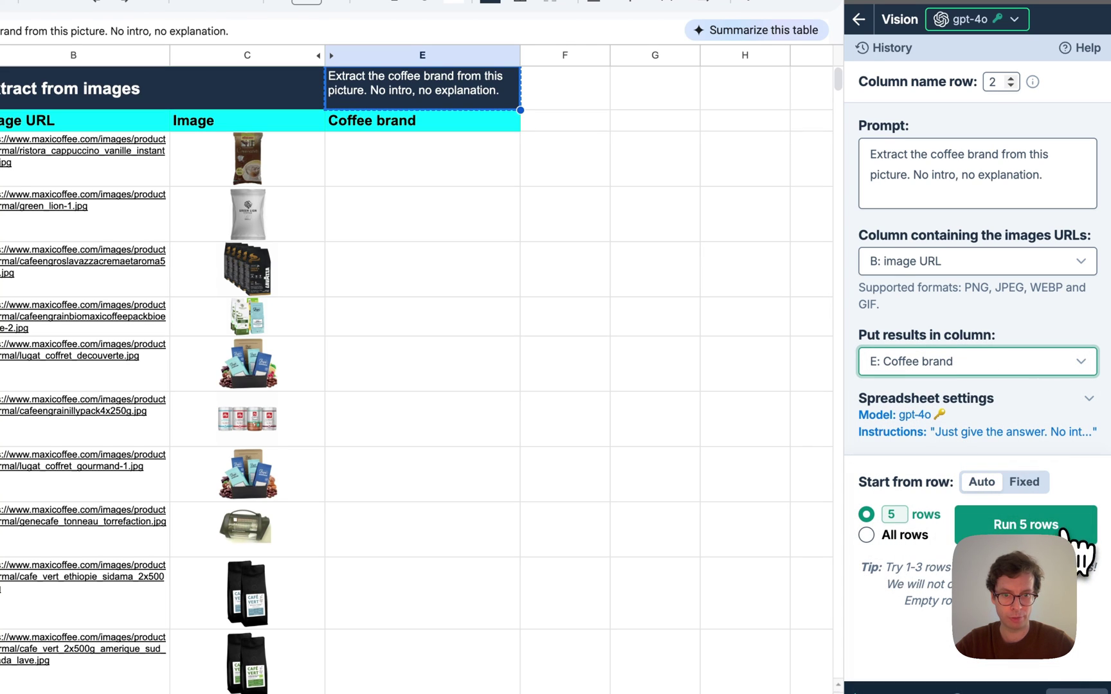
{"action": "left_click", "coordinate": [1049, 534]}
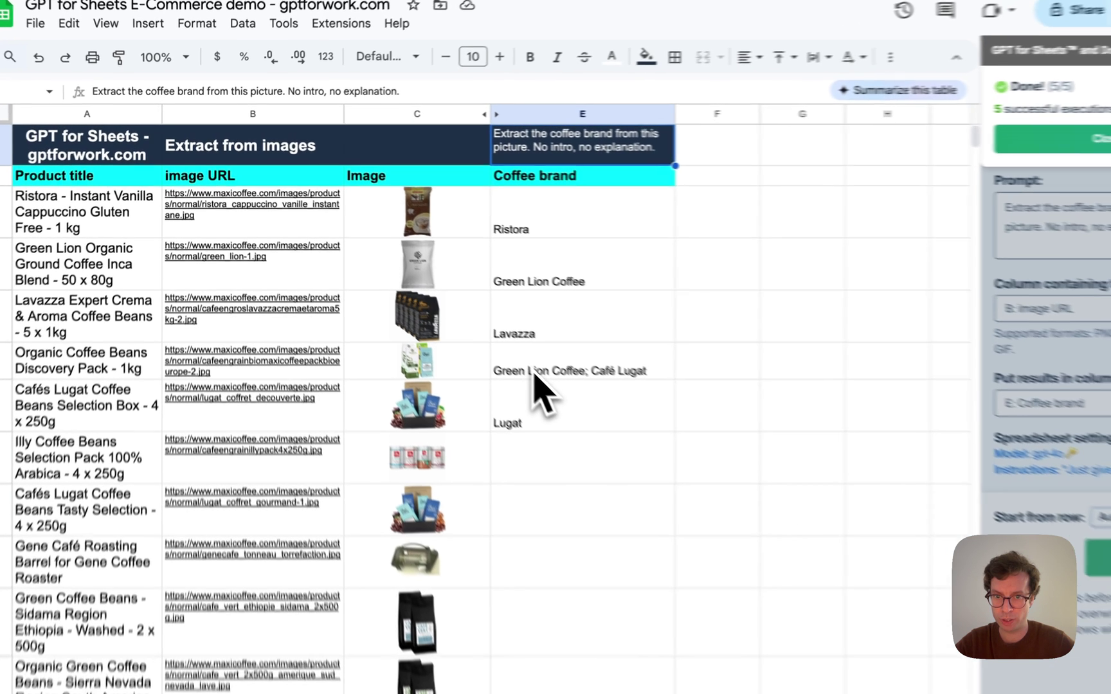
Check the two-brand result in E6, widen column C, make rows 6 and 7 taller, and close the notice.
{"action": "left_click", "coordinate": [494, 341]}
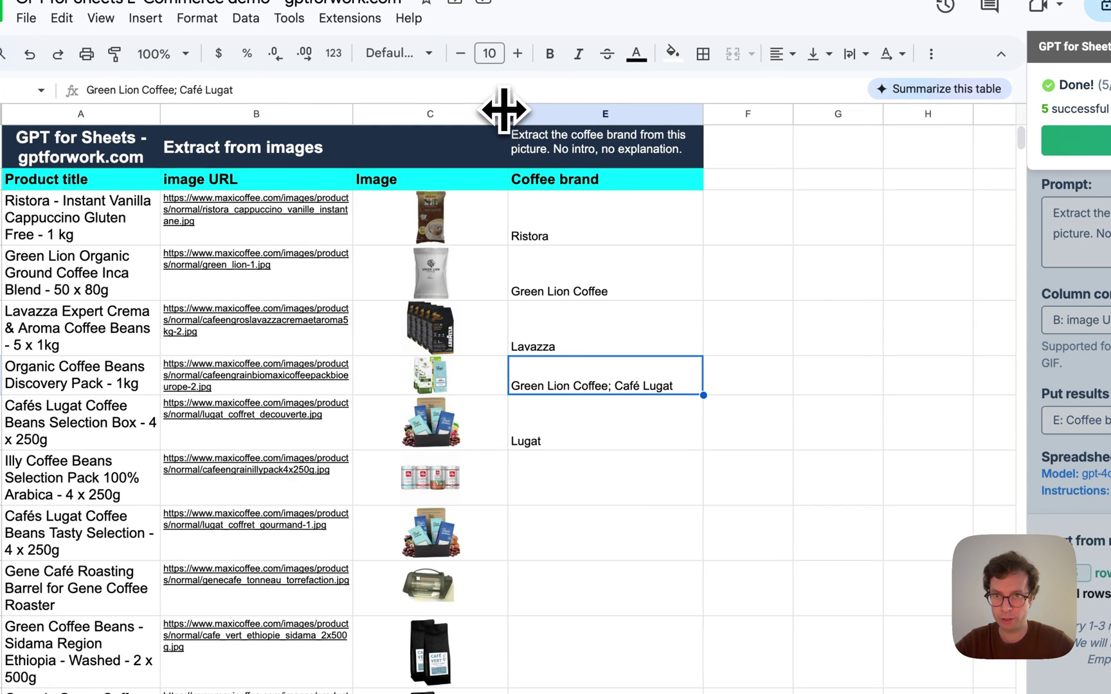
{"action": "left_click_drag", "start_coordinate": [504, 110], "coordinate": [630, 111]}
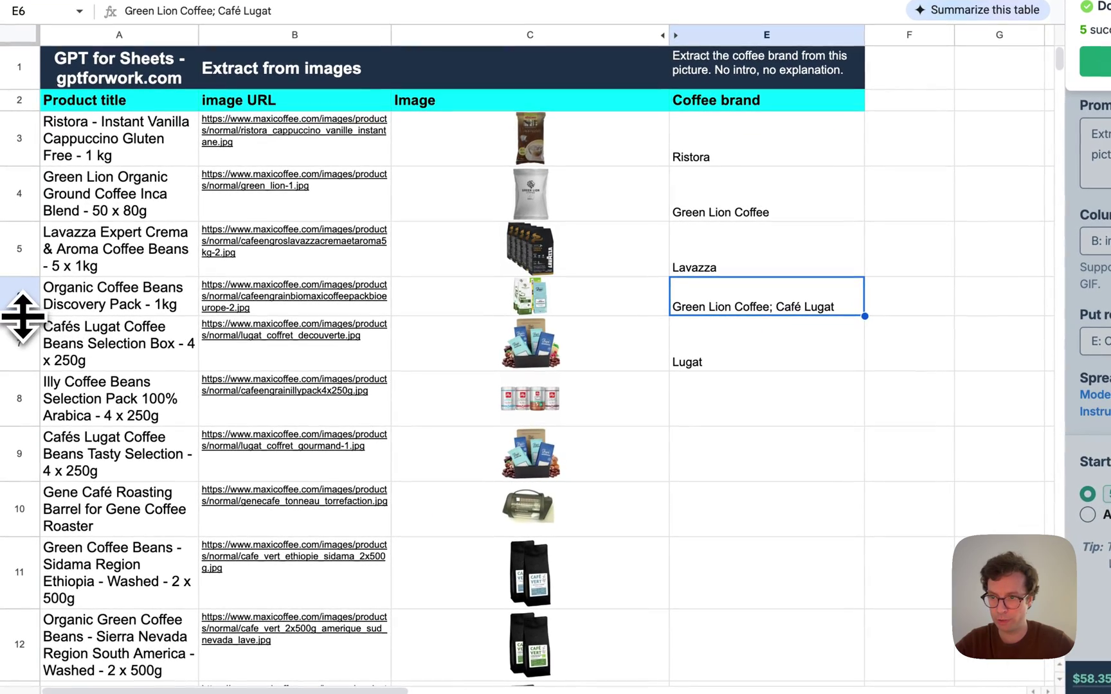
{"action": "left_click_drag", "start_coordinate": [22, 315], "coordinate": [30, 512]}
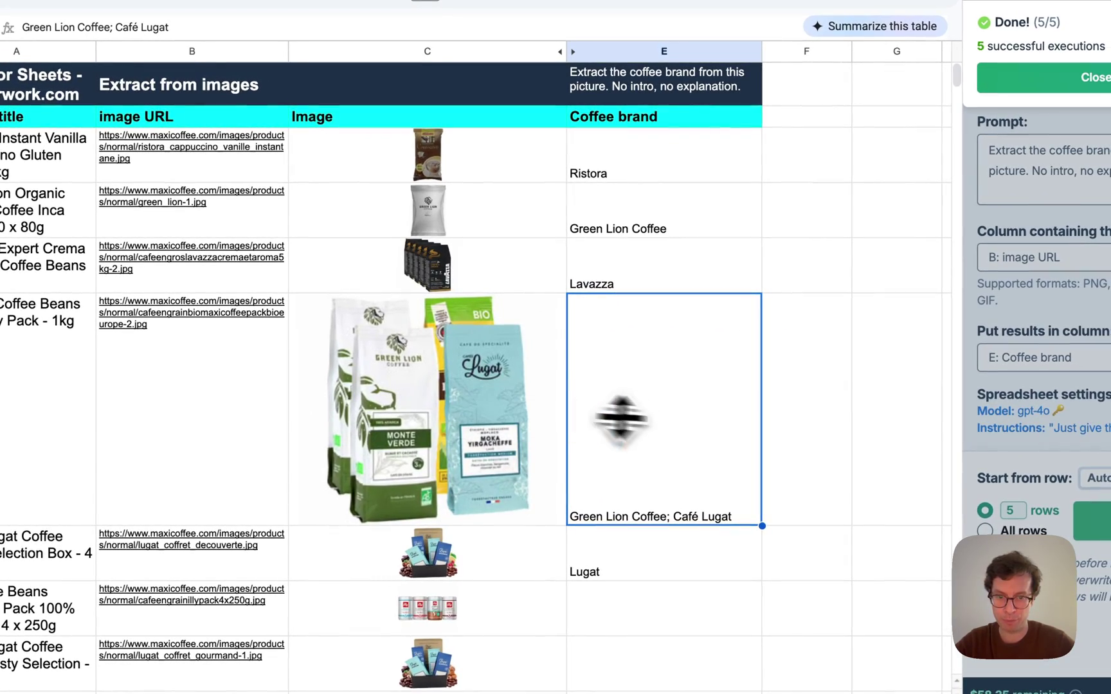
{"action": "left_click", "coordinate": [380, 403]}
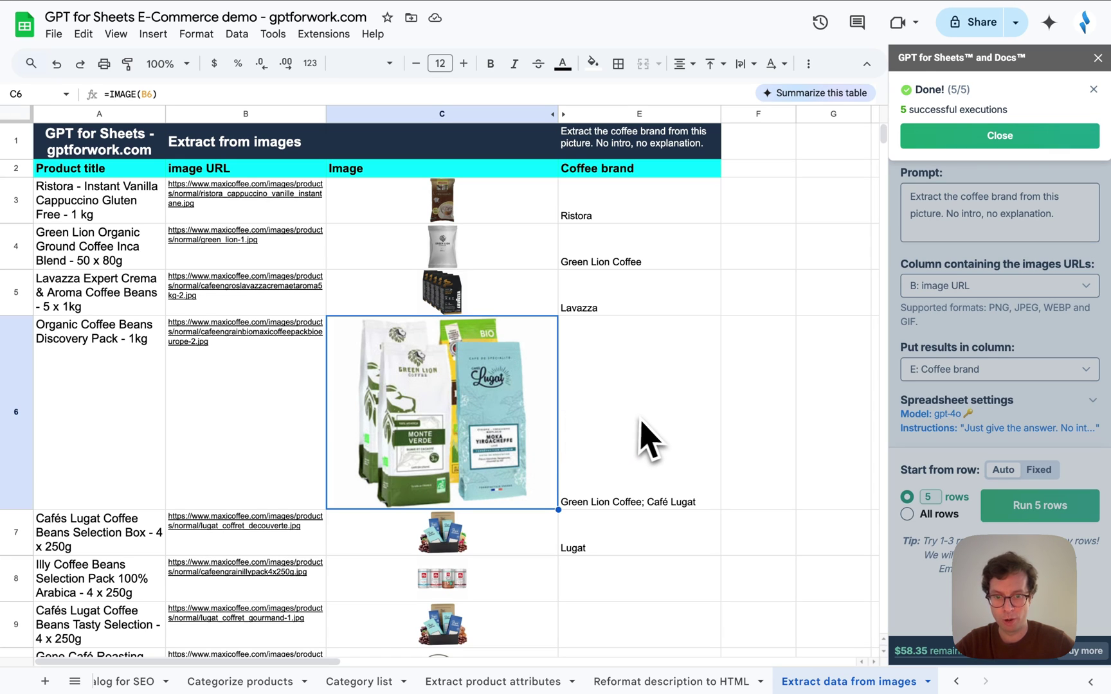
{"action": "scroll", "coordinate": [646, 437], "scroll_direction": "down", "scroll_amount": 5}
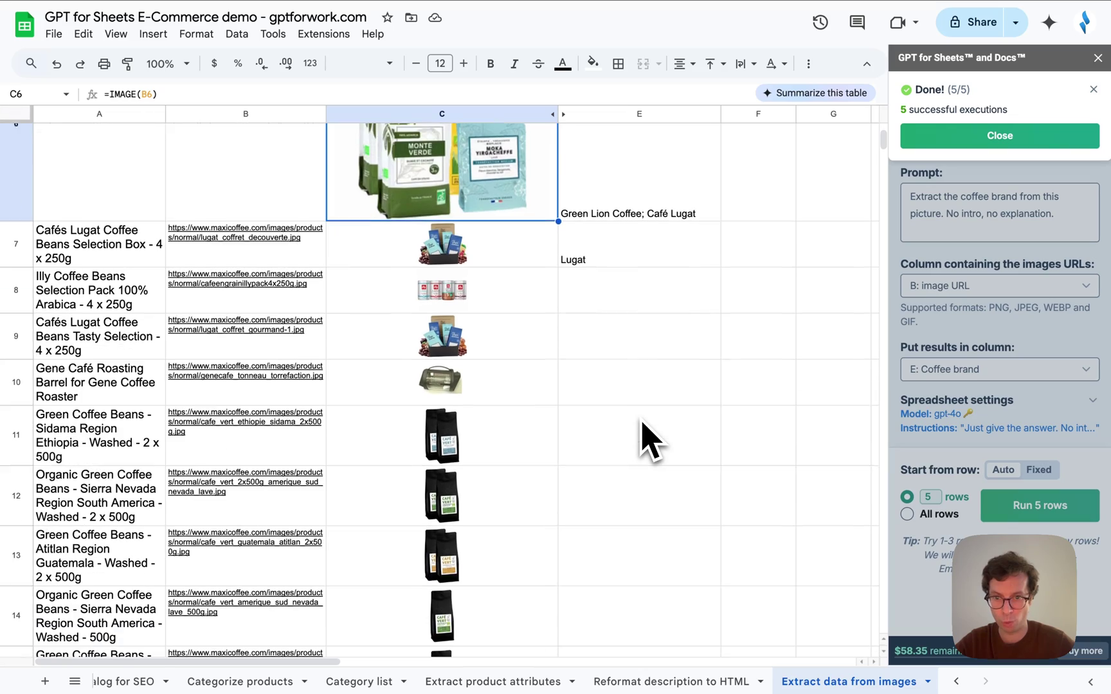
{"action": "scroll", "coordinate": [643, 442], "scroll_direction": "up", "scroll_amount": 1}
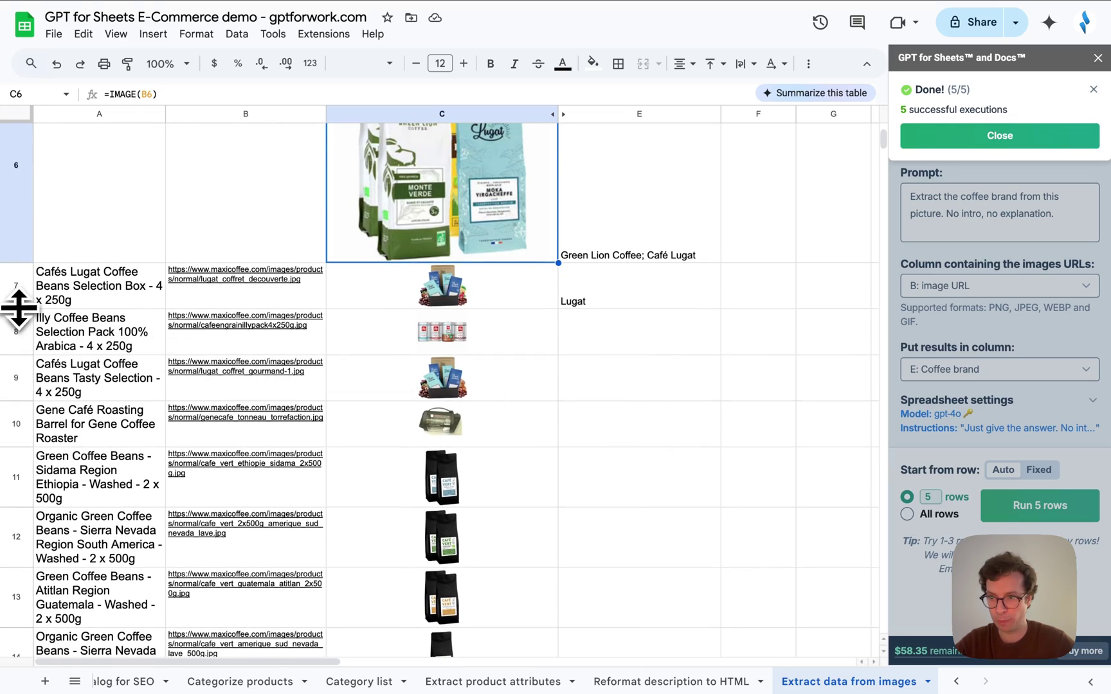
{"action": "left_click_drag", "start_coordinate": [18, 308], "coordinate": [44, 498]}
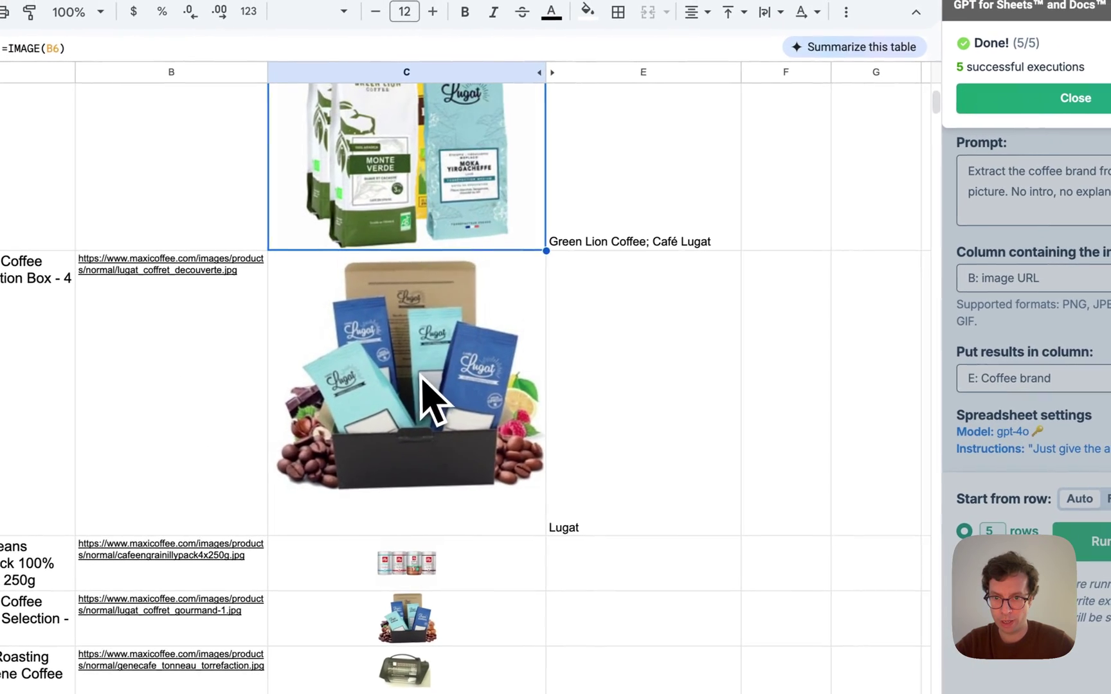
{"action": "left_click", "coordinate": [424, 385]}
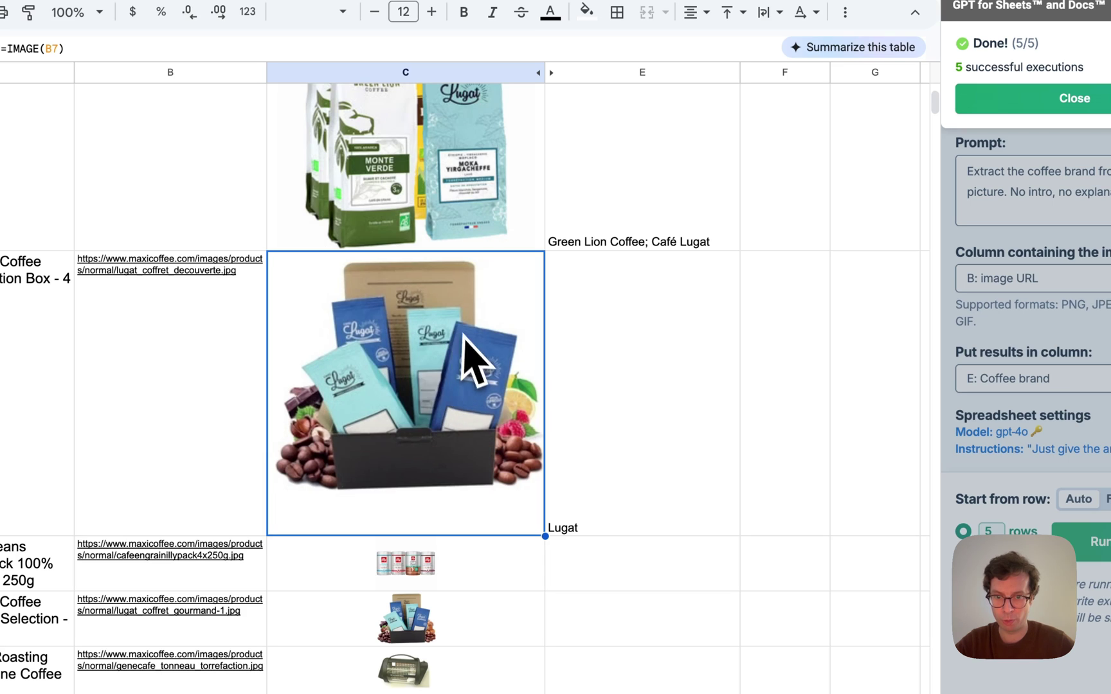
{"action": "scroll", "coordinate": [472, 397], "scroll_direction": "down", "scroll_amount": 3}
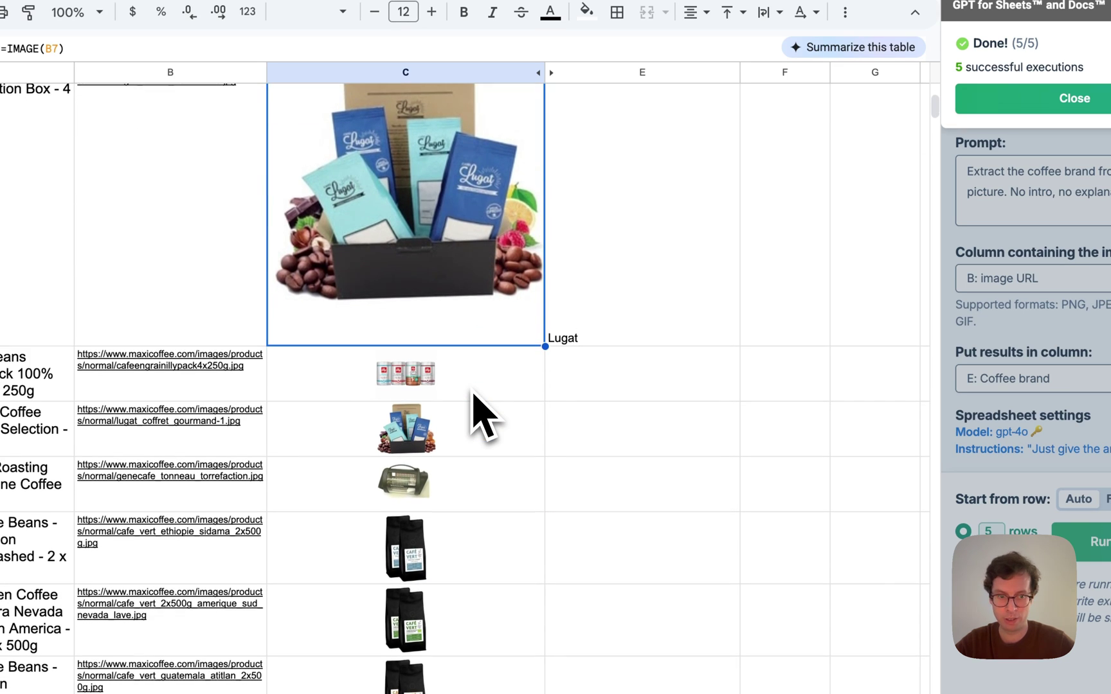
{"action": "left_click", "coordinate": [1102, 100]}
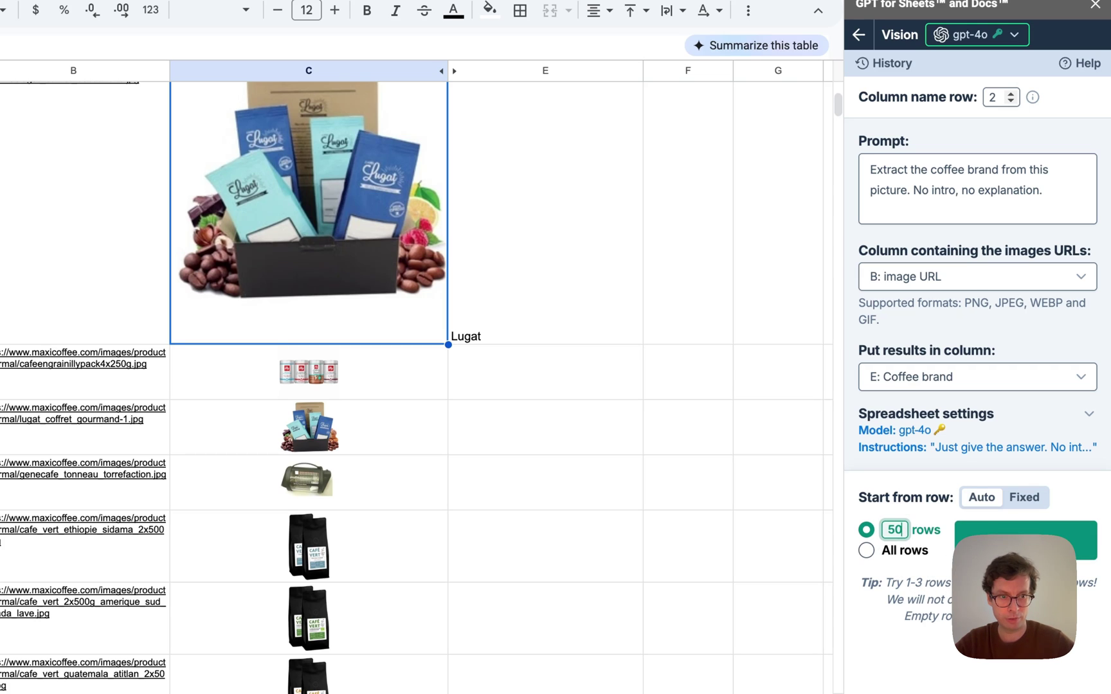
Run brand extraction on 50 rows and enlarge row 8 to show the illy tins.
{"action": "left_click", "coordinate": [1022, 540]}
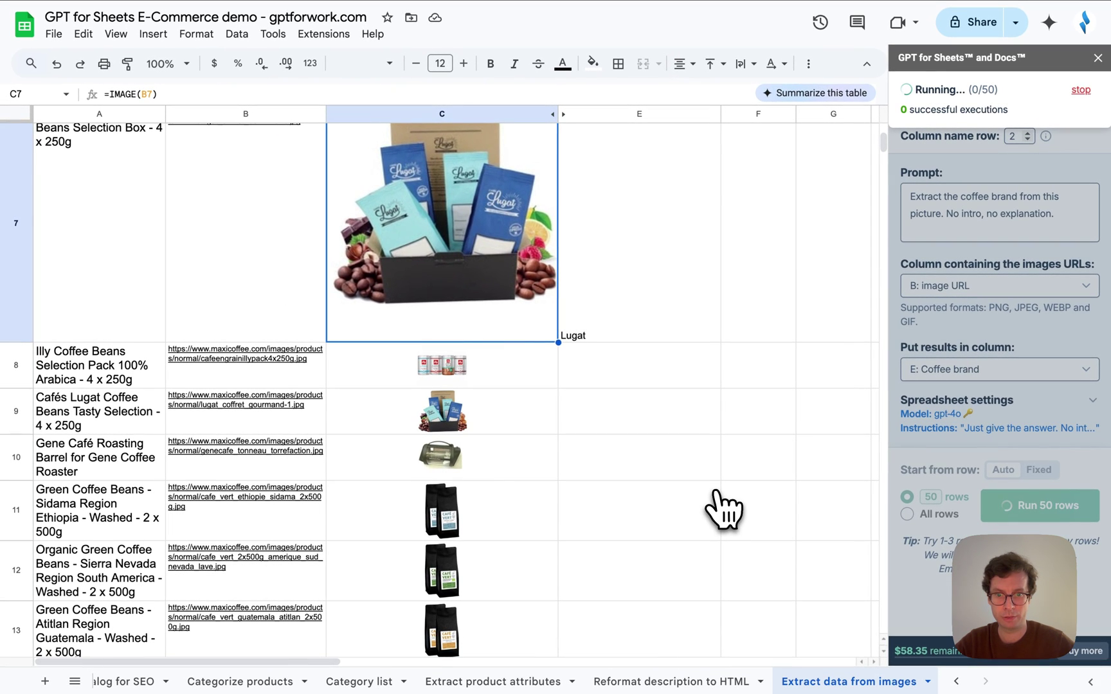
{"action": "scroll", "coordinate": [723, 511], "scroll_direction": "down", "scroll_amount": 3}
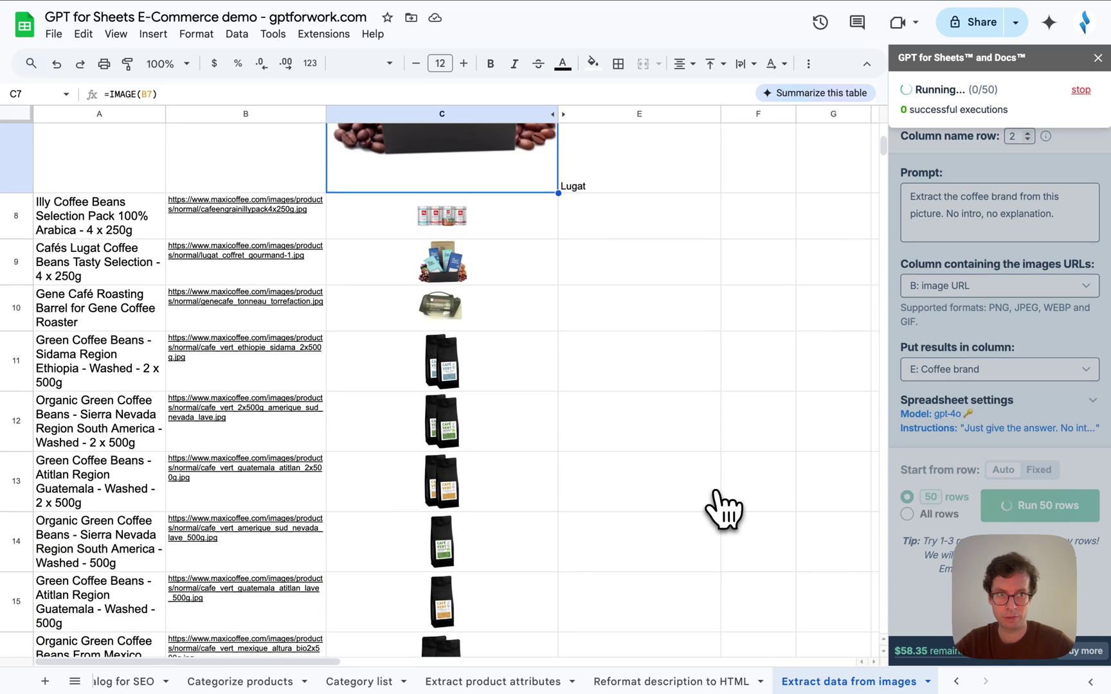
{"action": "scroll", "coordinate": [723, 511], "scroll_direction": "down", "scroll_amount": 1}
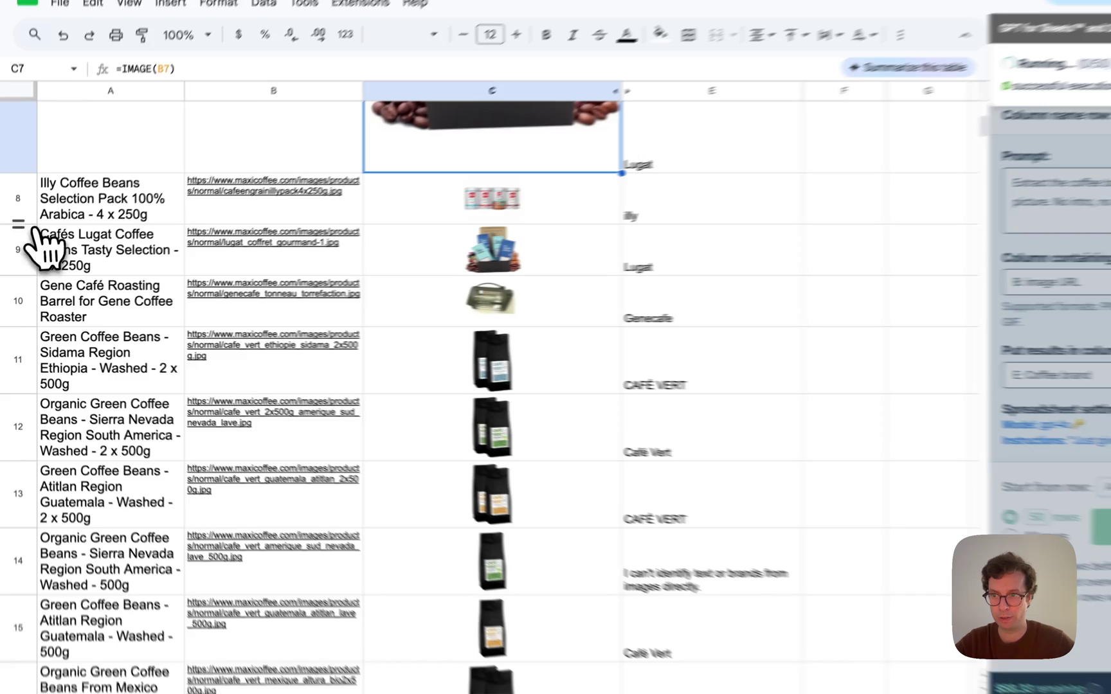
{"action": "left_click", "coordinate": [16, 222]}
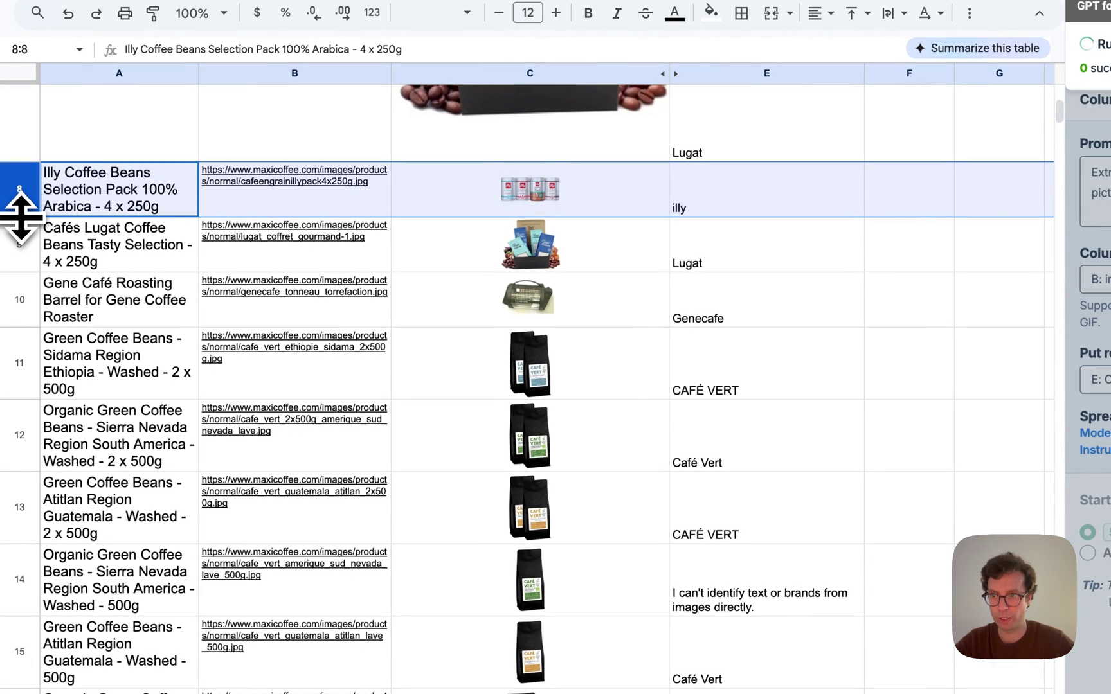
{"action": "left_click_drag", "start_coordinate": [19, 218], "coordinate": [50, 465]}
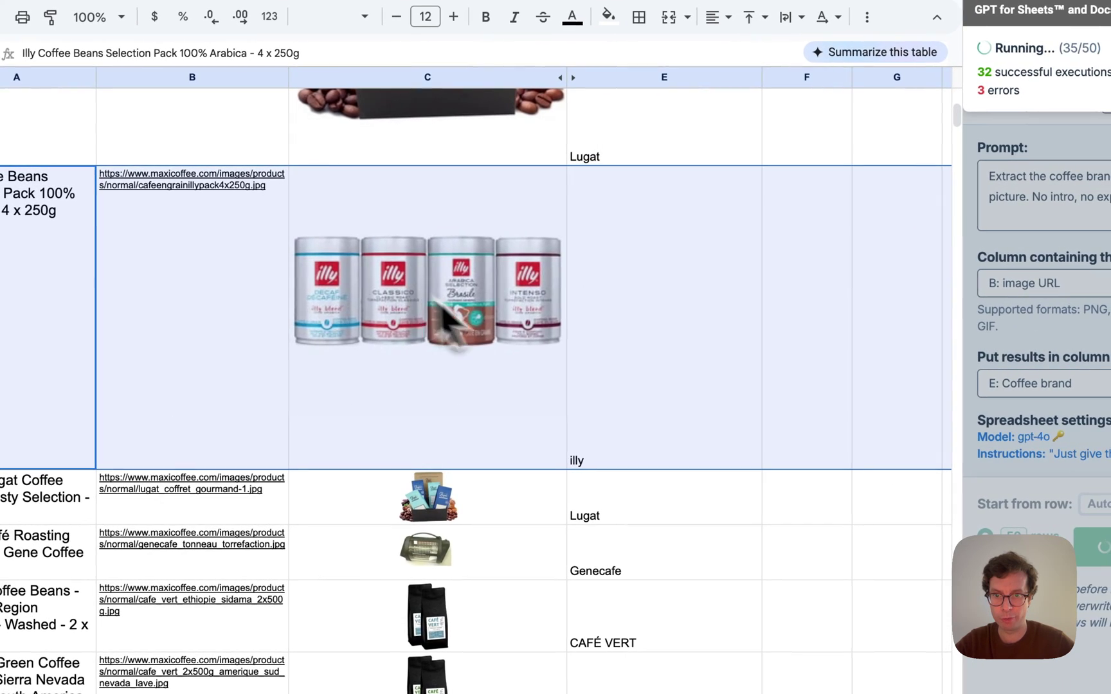
{"action": "left_click", "coordinate": [372, 317]}
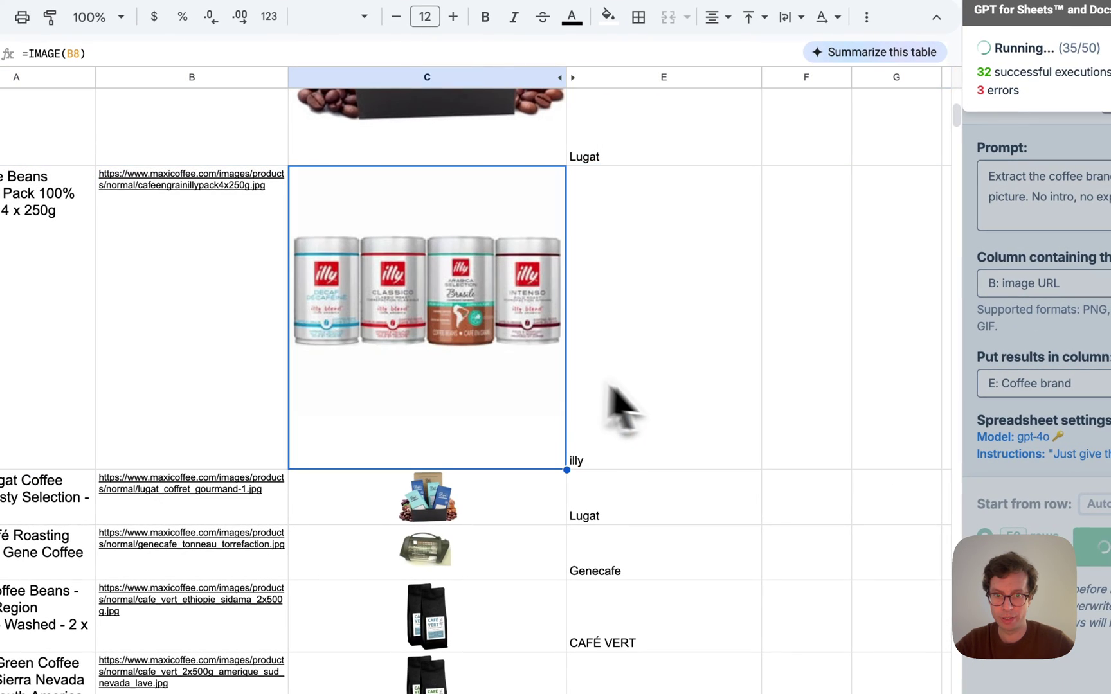
{"action": "left_click", "coordinate": [643, 412]}
Review the extracted brands, including the unidentified reply in E14, and select the timeout errors in E29:E30.
{"action": "scroll", "coordinate": [727, 437], "scroll_direction": "down", "scroll_amount": 2}
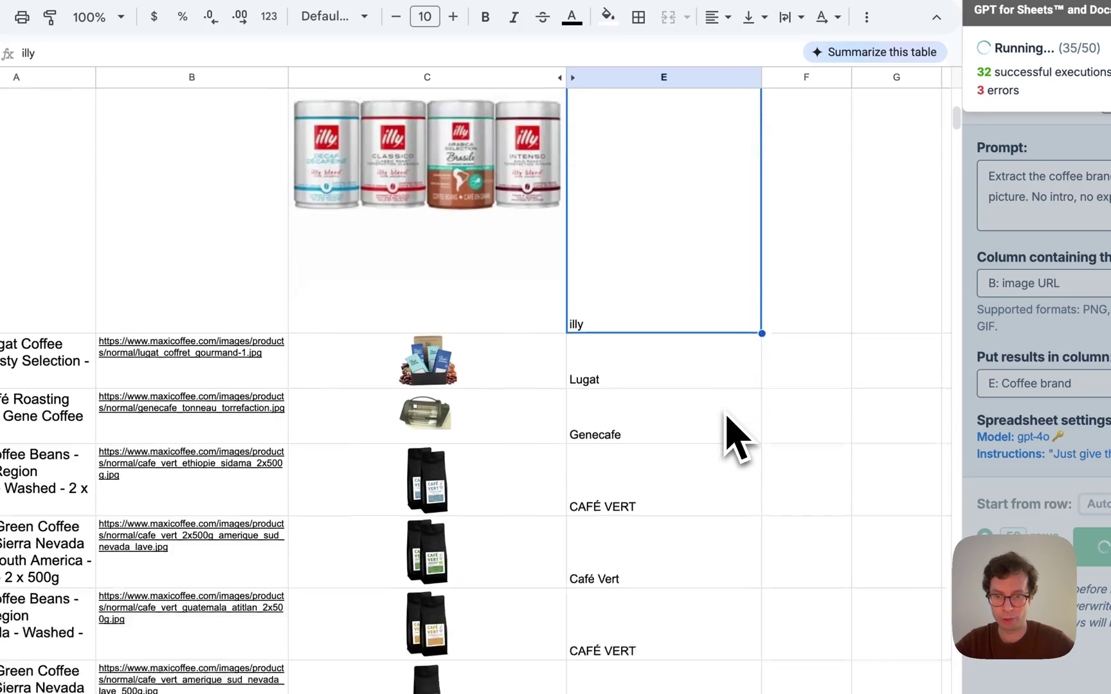
{"action": "scroll", "coordinate": [738, 440], "scroll_direction": "down", "scroll_amount": 10}
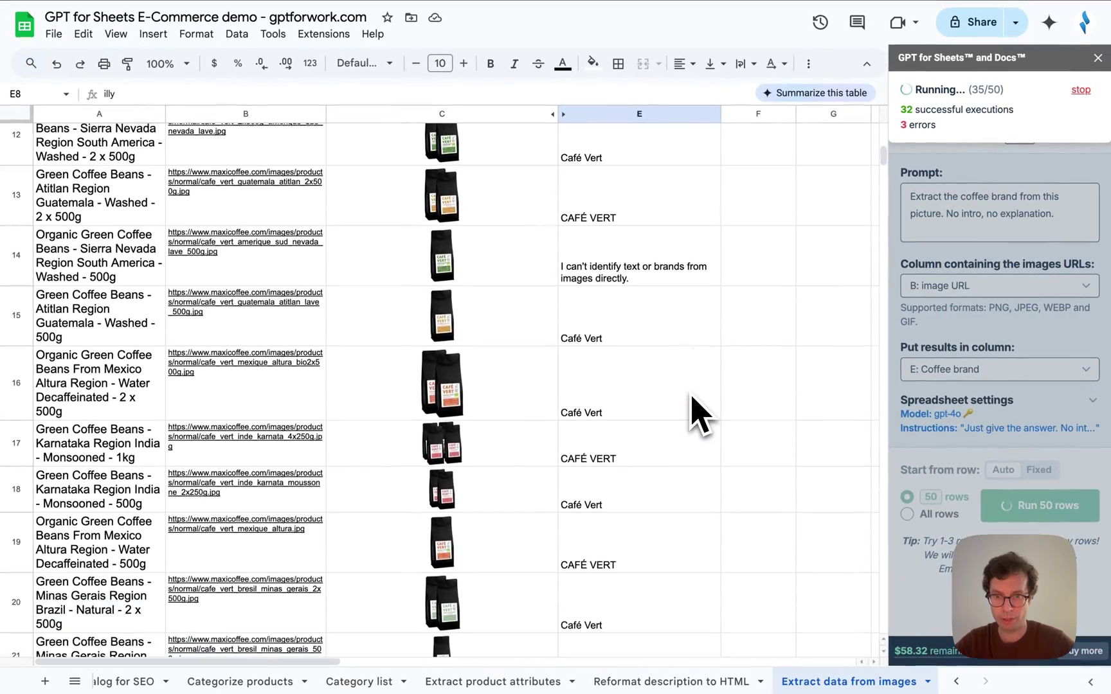
{"action": "scroll", "coordinate": [697, 415], "scroll_direction": "down", "scroll_amount": 1}
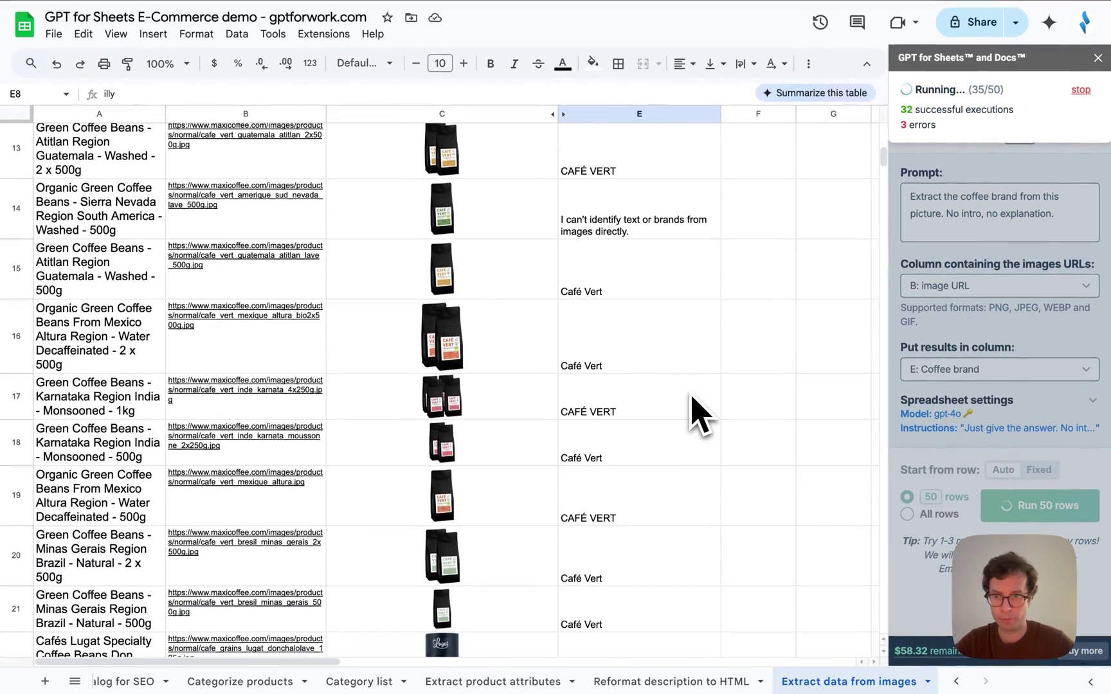
{"action": "left_click", "coordinate": [634, 235]}
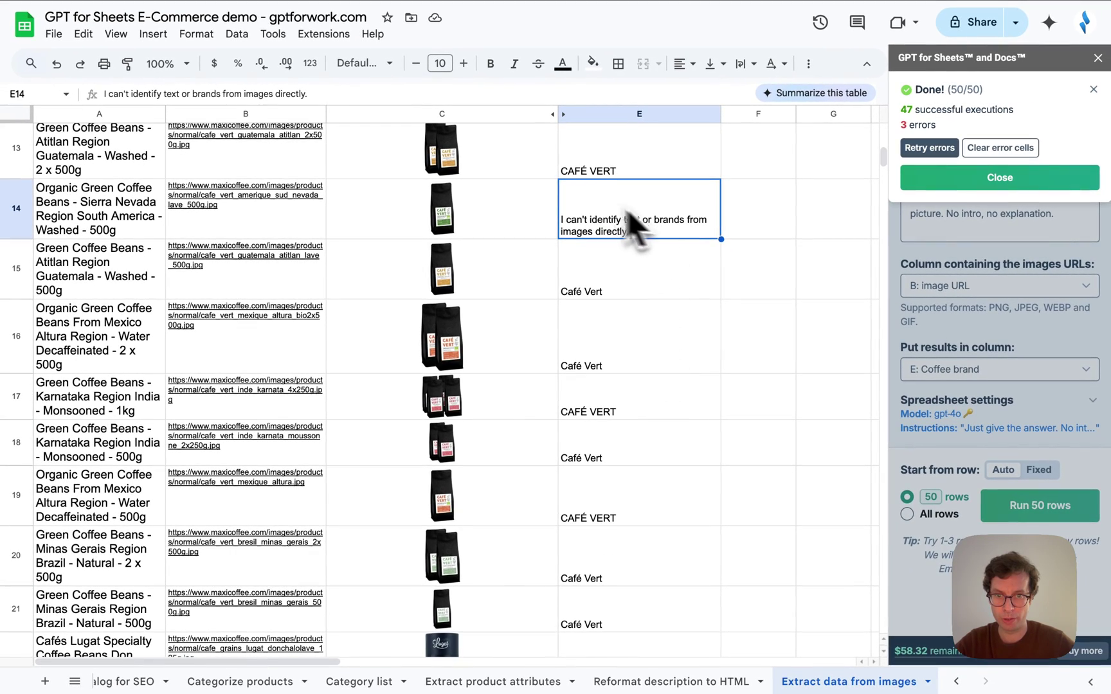
{"action": "scroll", "coordinate": [694, 421], "scroll_direction": "down", "scroll_amount": 1}
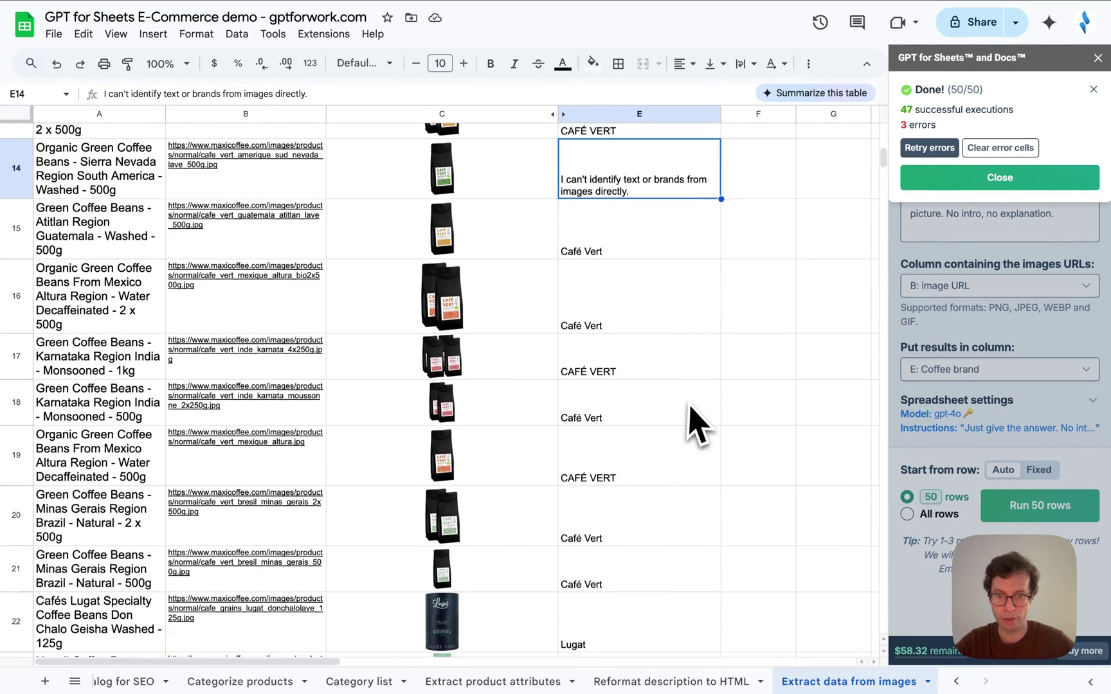
{"action": "scroll", "coordinate": [694, 422], "scroll_direction": "up", "scroll_amount": 2}
{"action": "scroll", "coordinate": [698, 424], "scroll_direction": "down", "scroll_amount": 10}
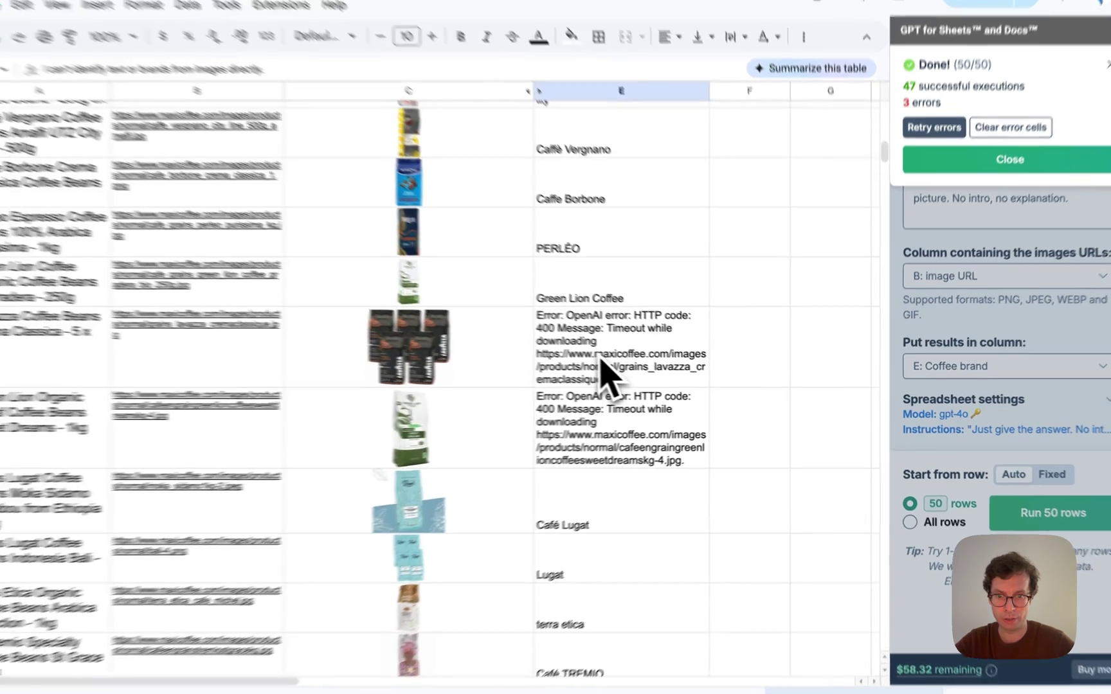
{"action": "left_click_drag", "start_coordinate": [607, 377], "coordinate": [643, 444]}
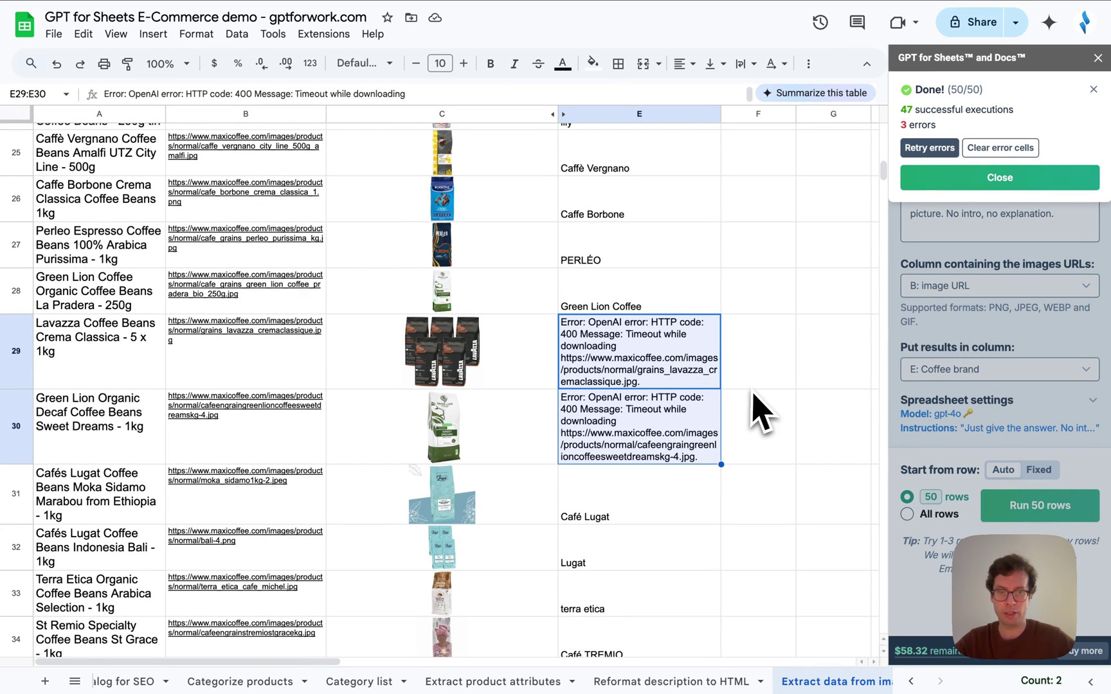
Clear and restore E29:E30, then retry the 3 timed-out rows to get Lavazza and Green Lion Coffee.
{"action": "key", "text": "Delete"}
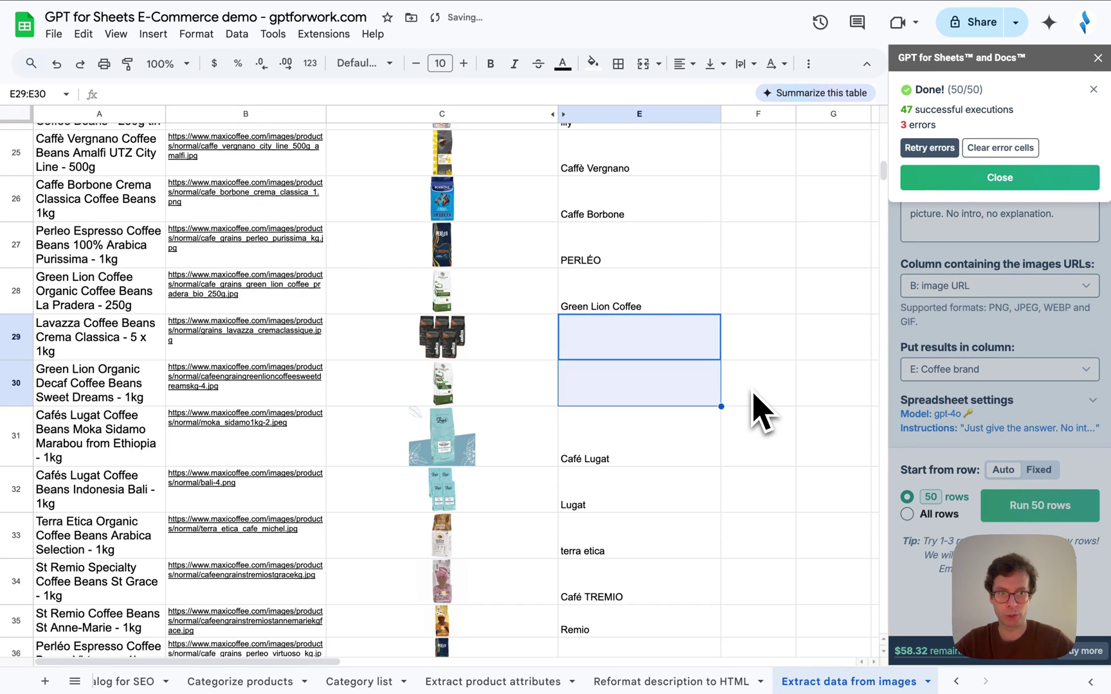
{"action": "key", "text": "ctrl+z"}
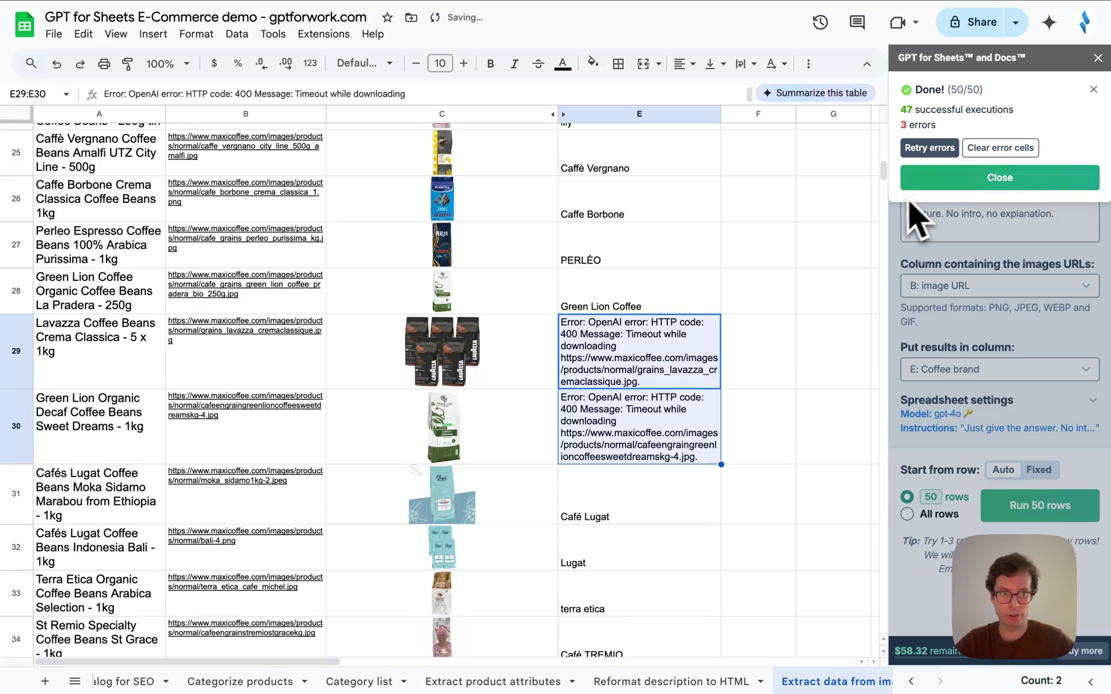
{"action": "left_click", "coordinate": [936, 149]}
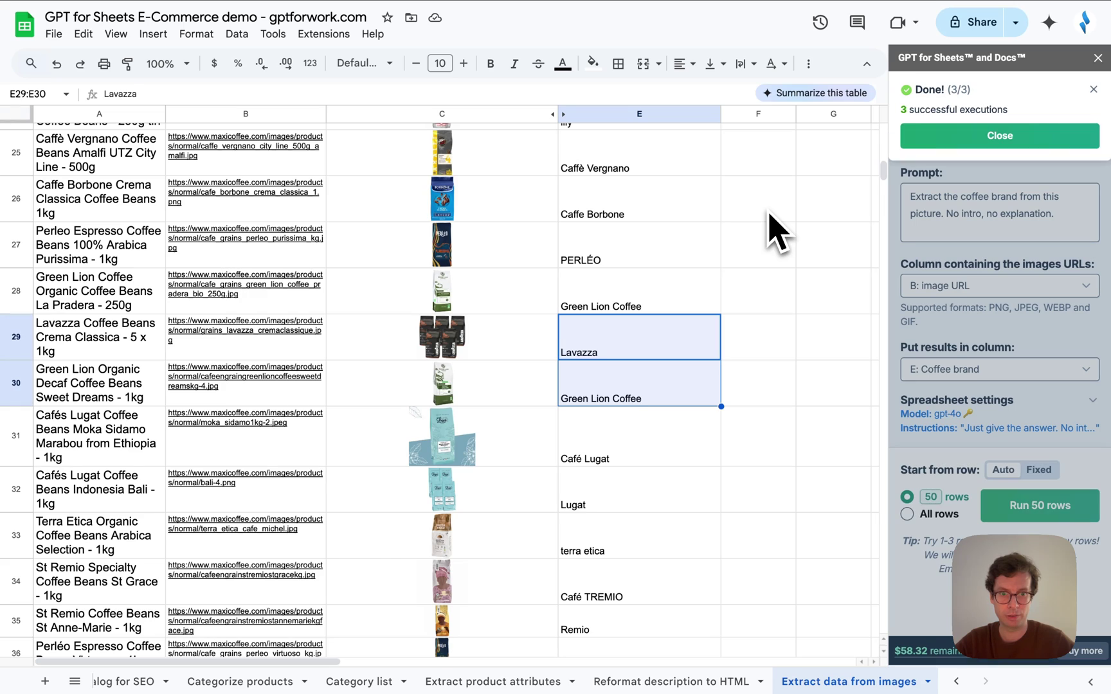
{"action": "scroll", "coordinate": [733, 286], "scroll_direction": "up", "scroll_amount": 10}
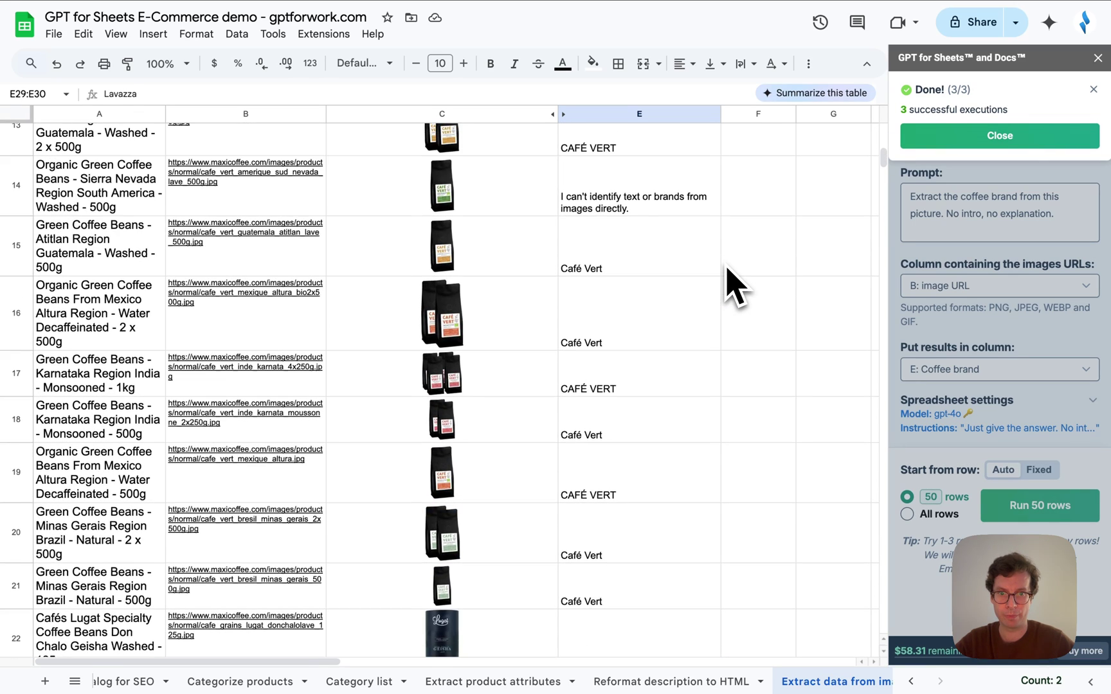
Close the Done (3/3) notice and check that Coffee brand is filled for every product.
{"action": "left_click", "coordinate": [925, 138]}
{"action": "scroll", "coordinate": [758, 463], "scroll_direction": "down", "scroll_amount": 6}
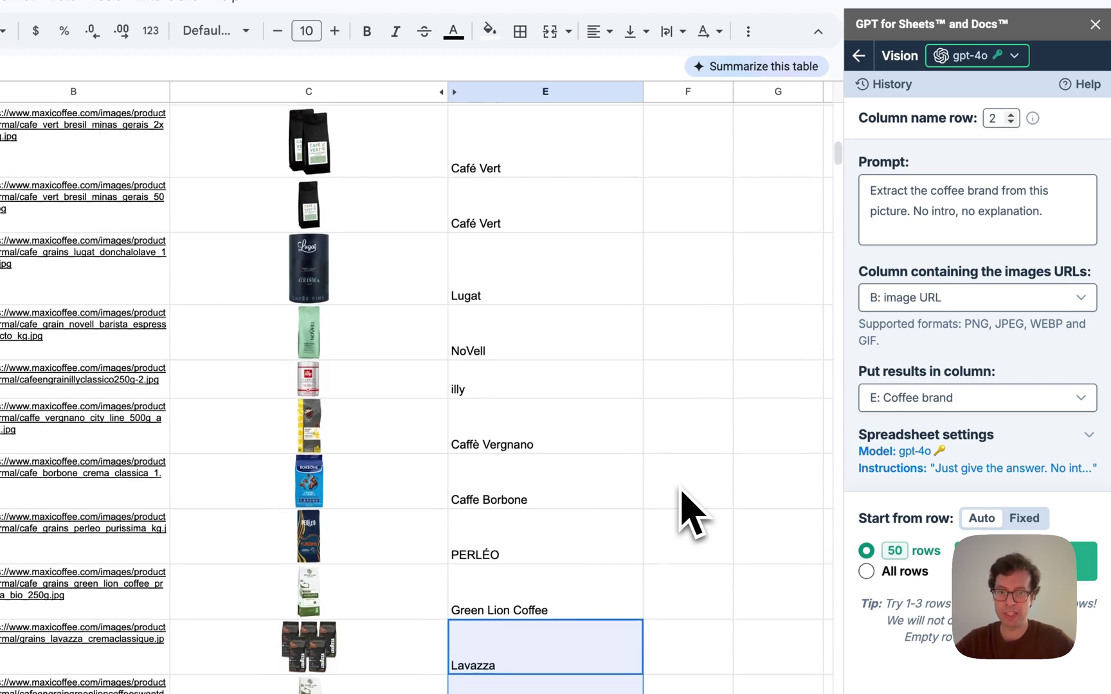
{"action": "scroll", "coordinate": [691, 514], "scroll_direction": "down", "scroll_amount": 6}
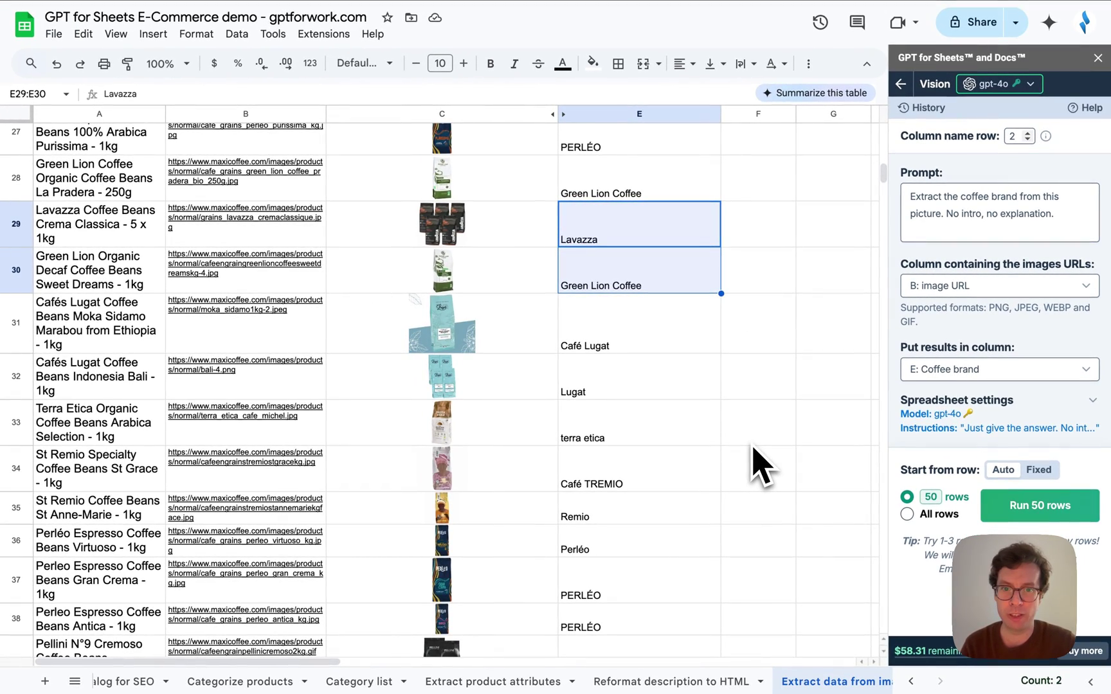
{"action": "scroll", "coordinate": [759, 463], "scroll_direction": "up", "scroll_amount": 20}
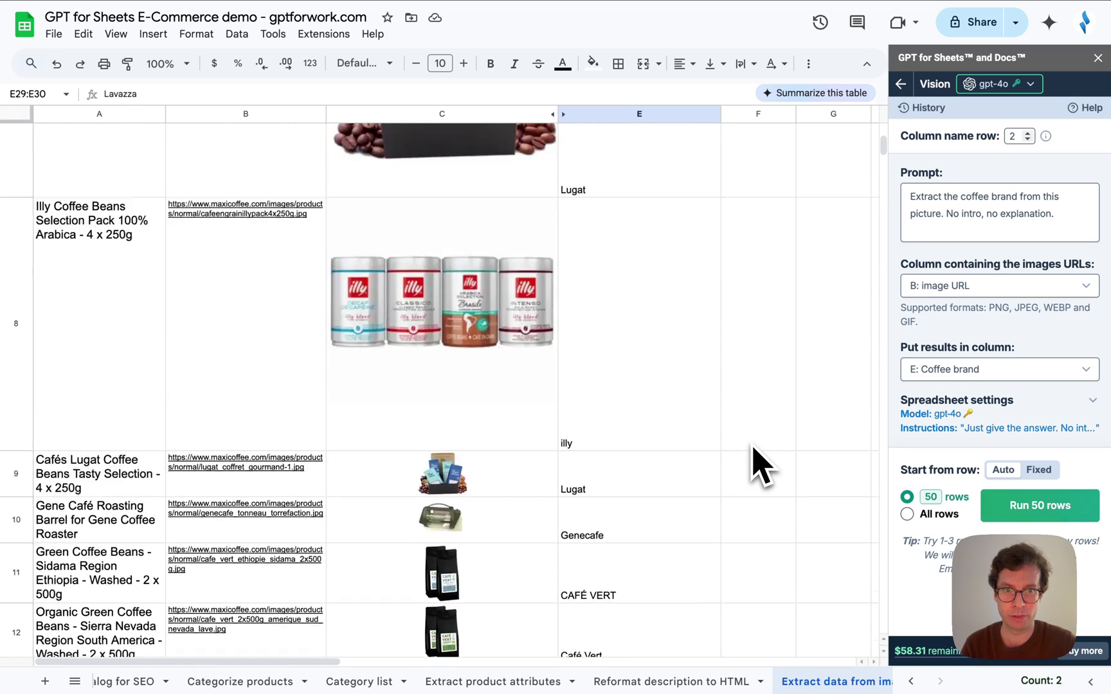